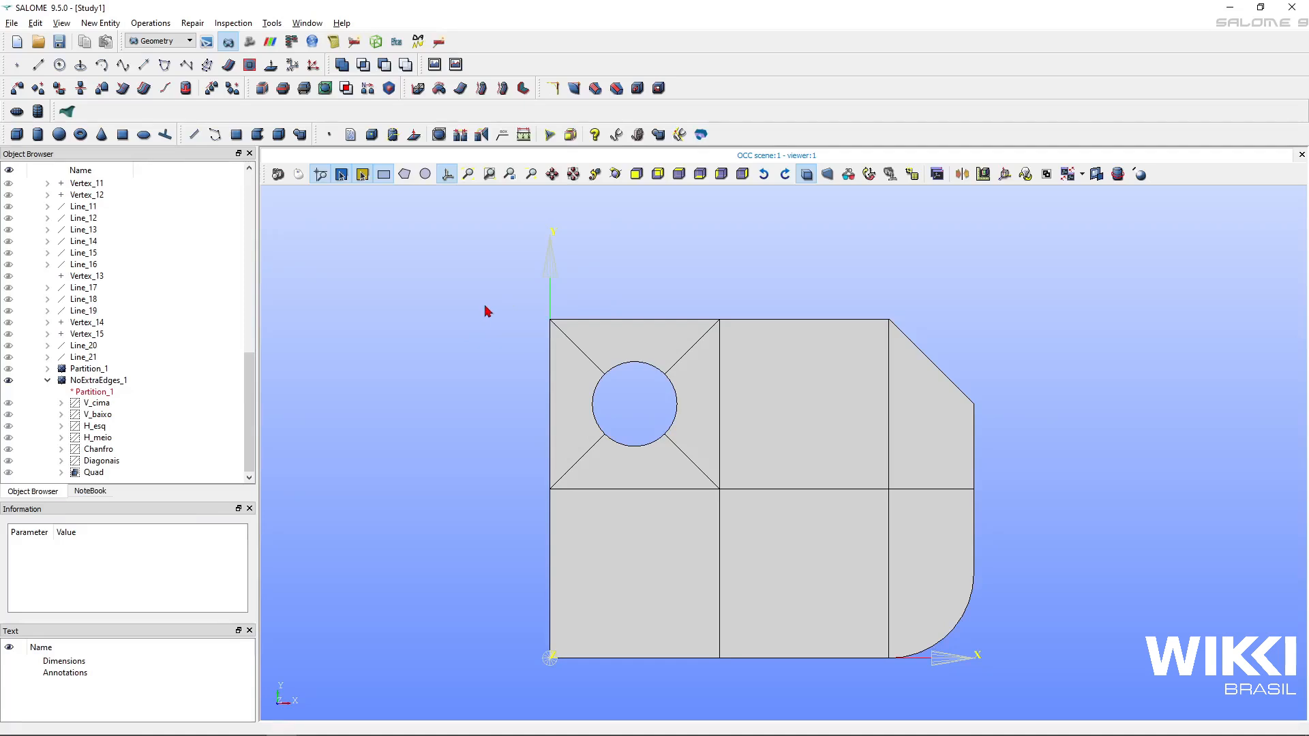
# Switch to the Mesh module and start a new mesh with NoExtraEdges_1 as its geometry
pyautogui.click(191, 41)
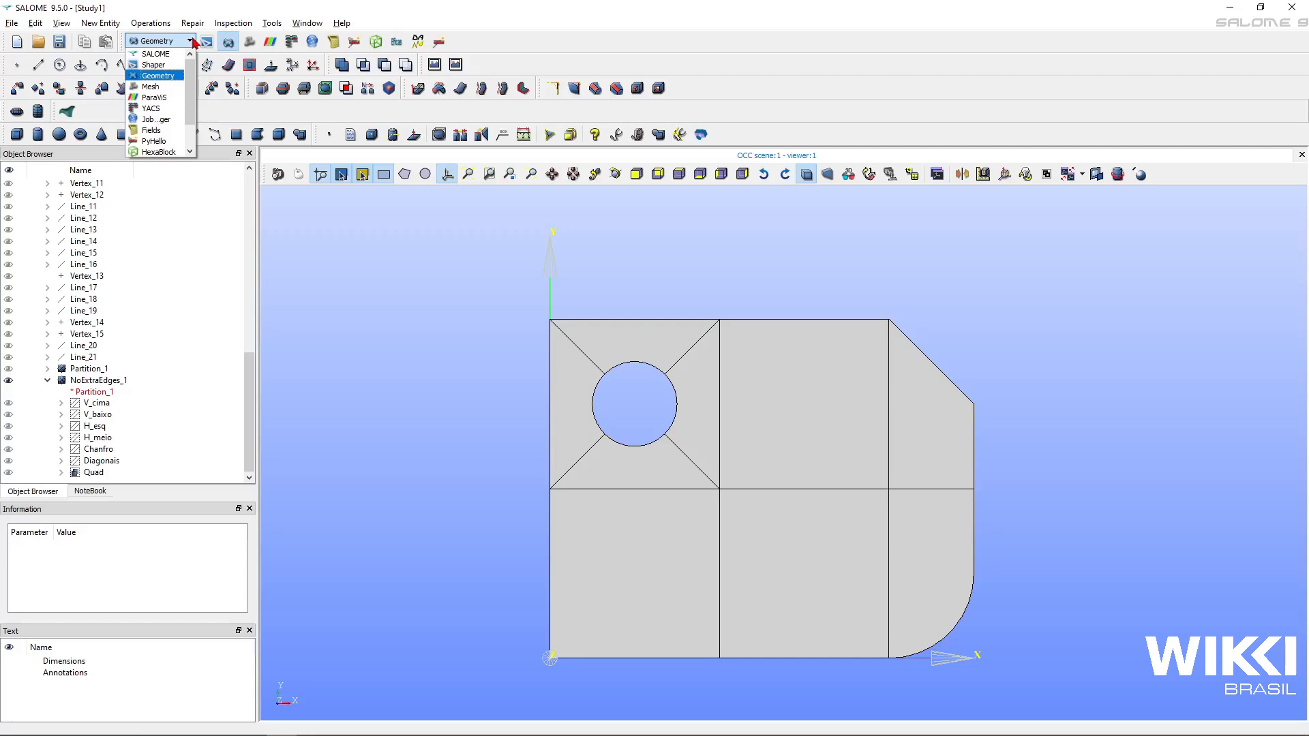
pyautogui.click(153, 86)
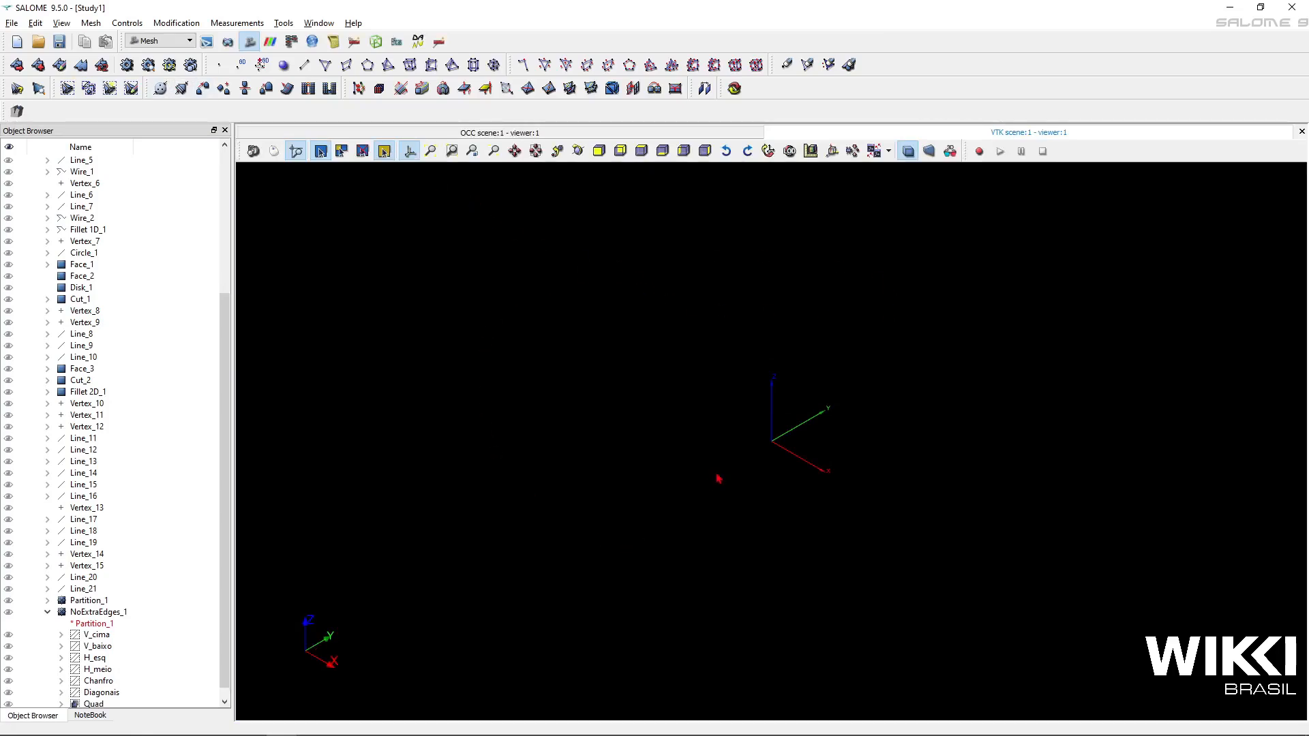
pyautogui.scroll(-1, 211, 427)
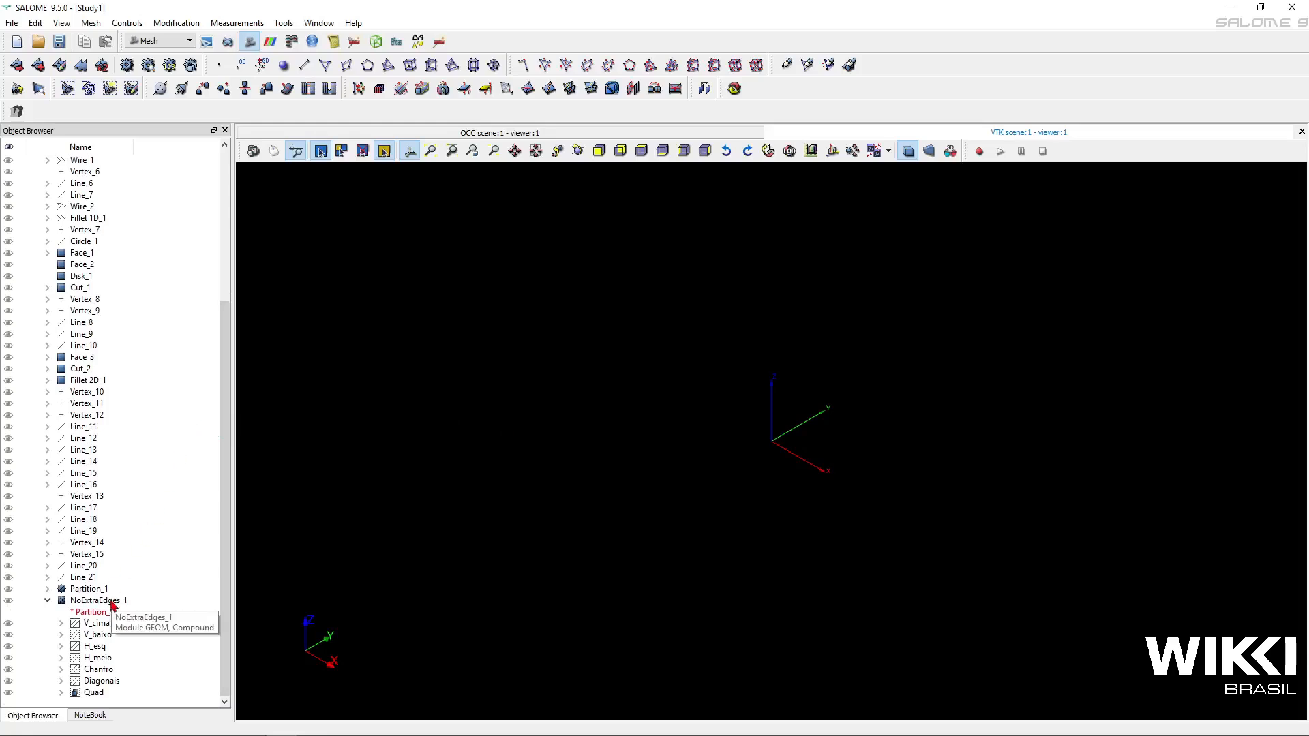
pyautogui.click(19, 68)
pyautogui.moveTo(644, 235); pyautogui.dragTo(434, 217)
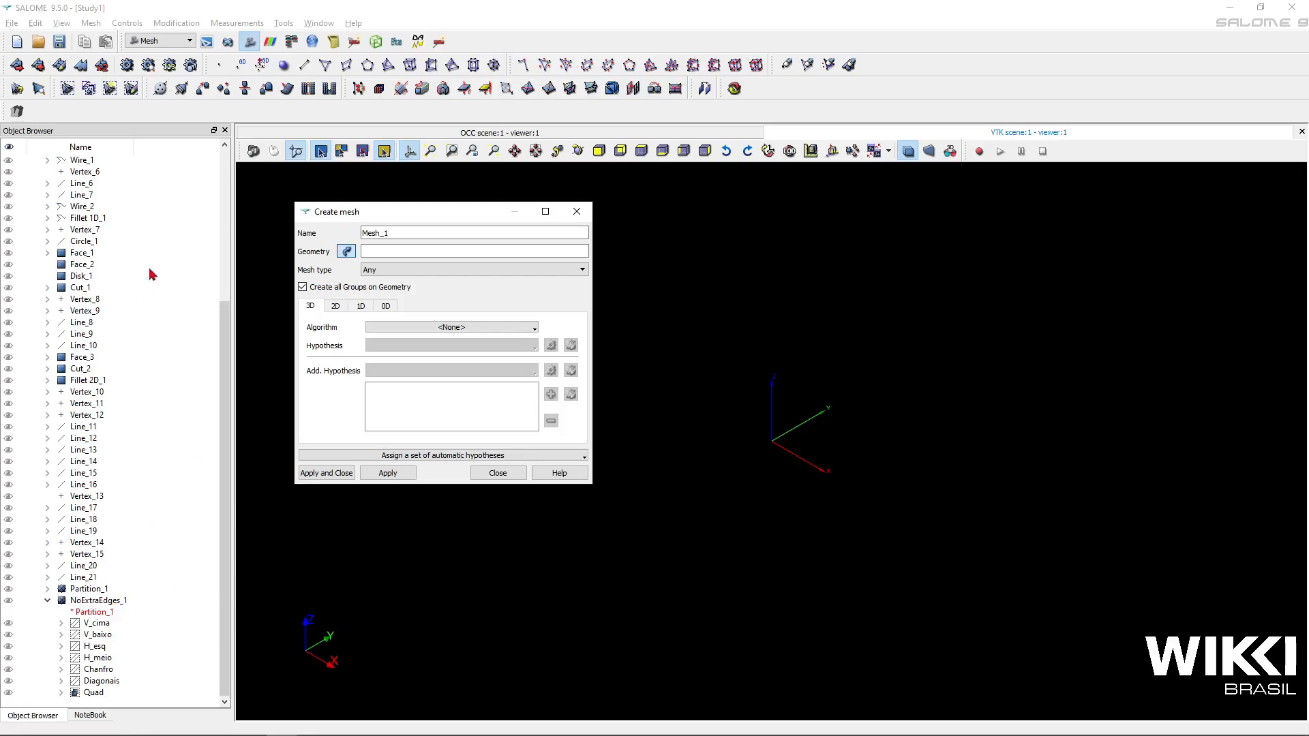
pyautogui.click(120, 604)
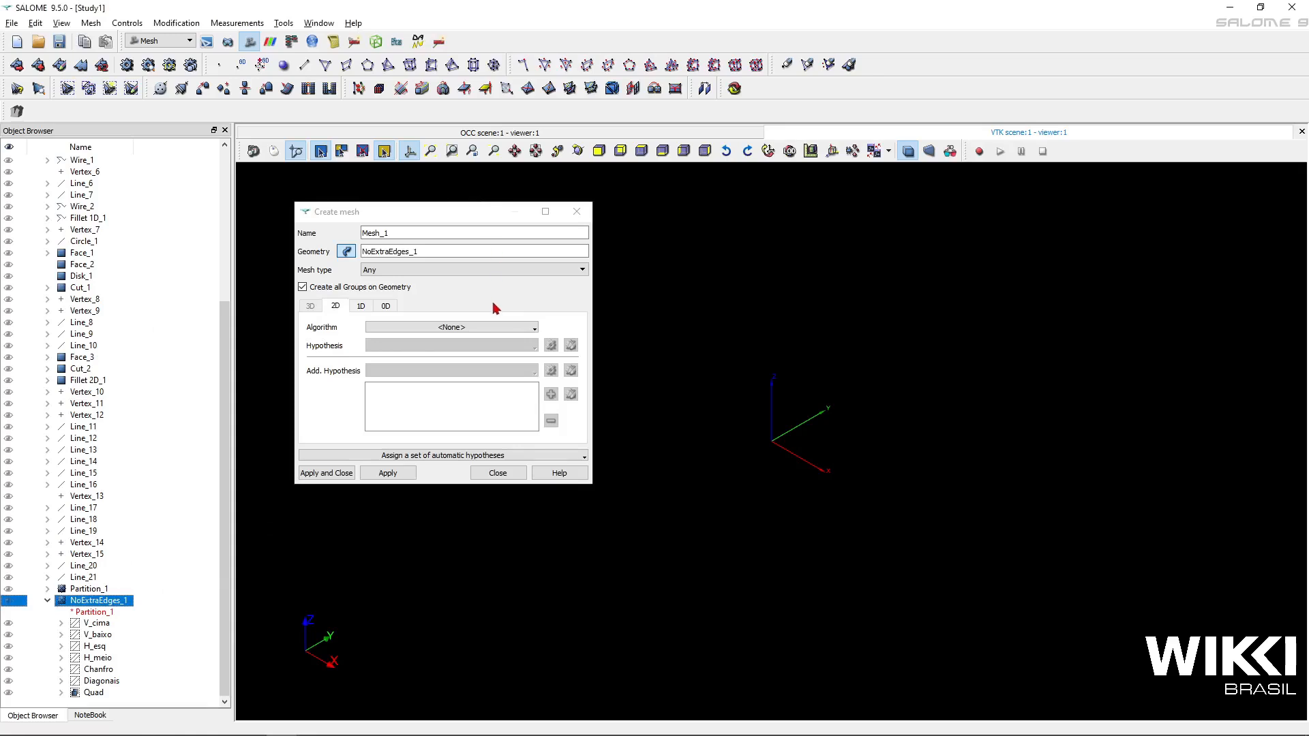
# Assign the automatic 2D Mapped Quadrangulation hypotheses with 5 equidistant segments and create the mesh
pyautogui.click(462, 455)
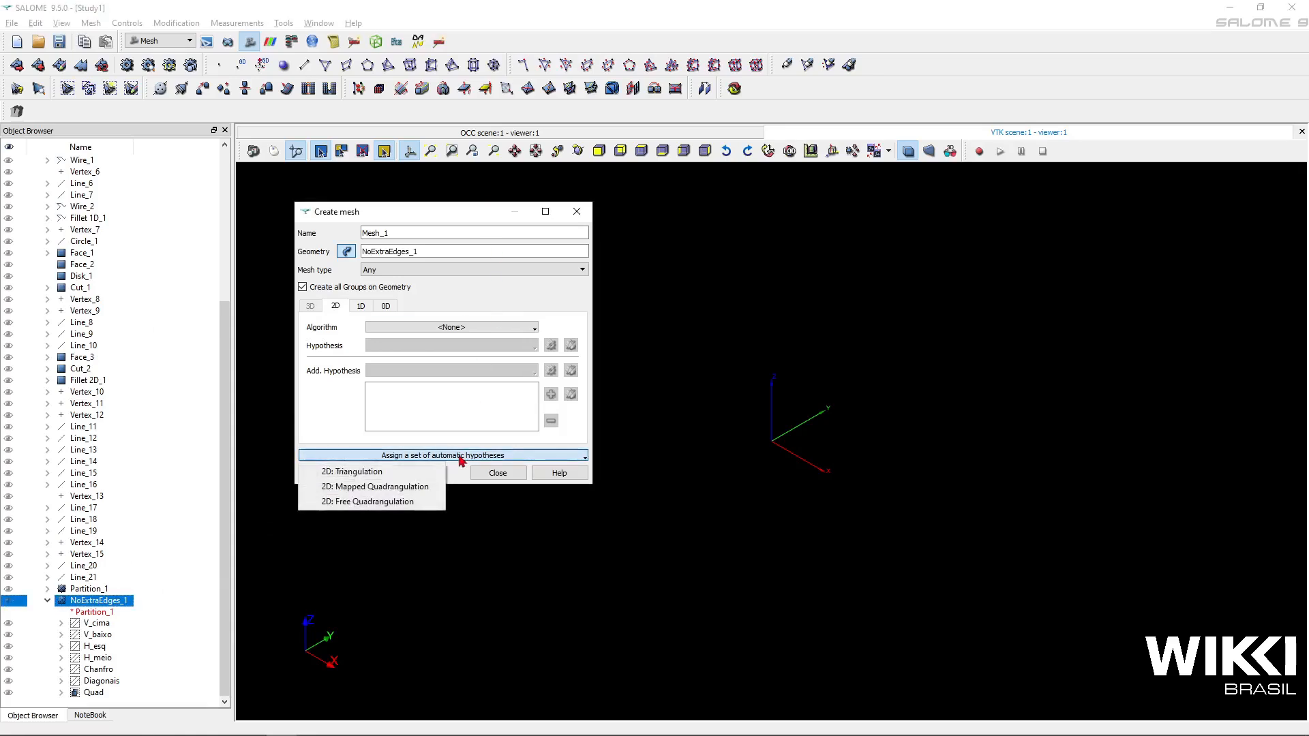
pyautogui.click(394, 491)
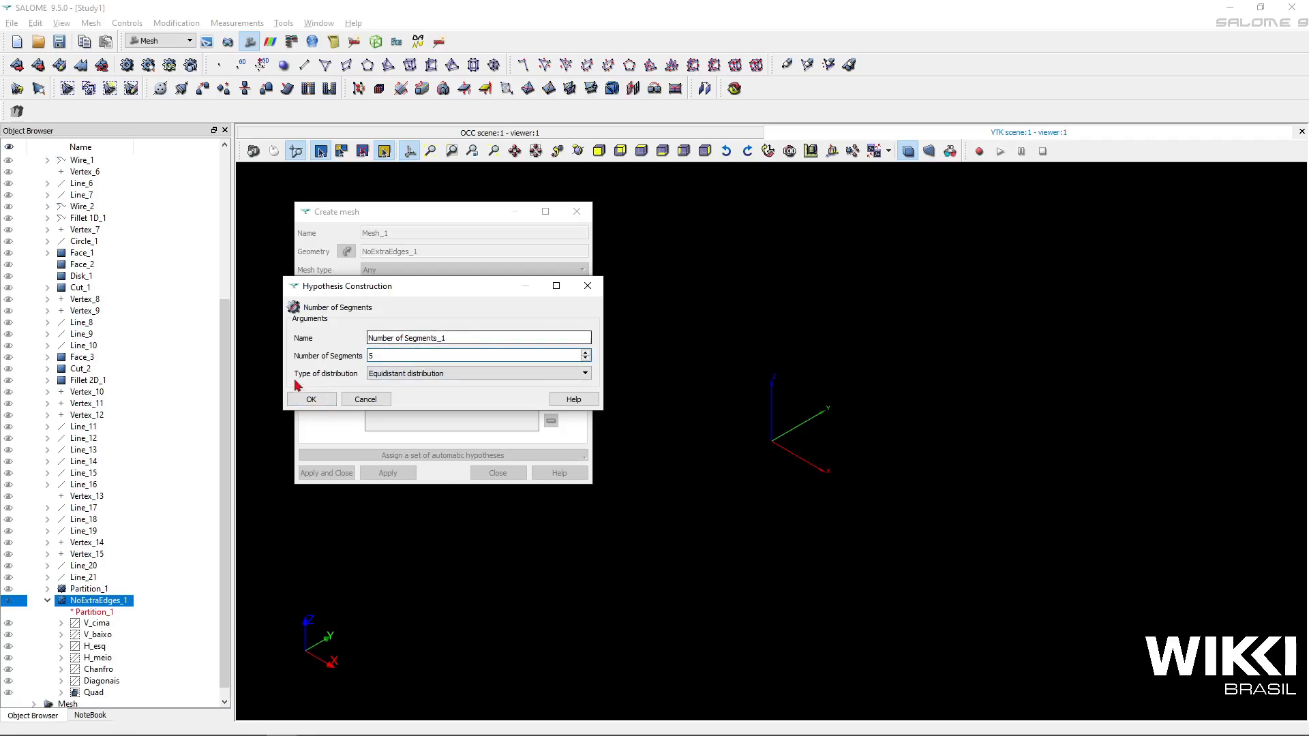
pyautogui.click(305, 399)
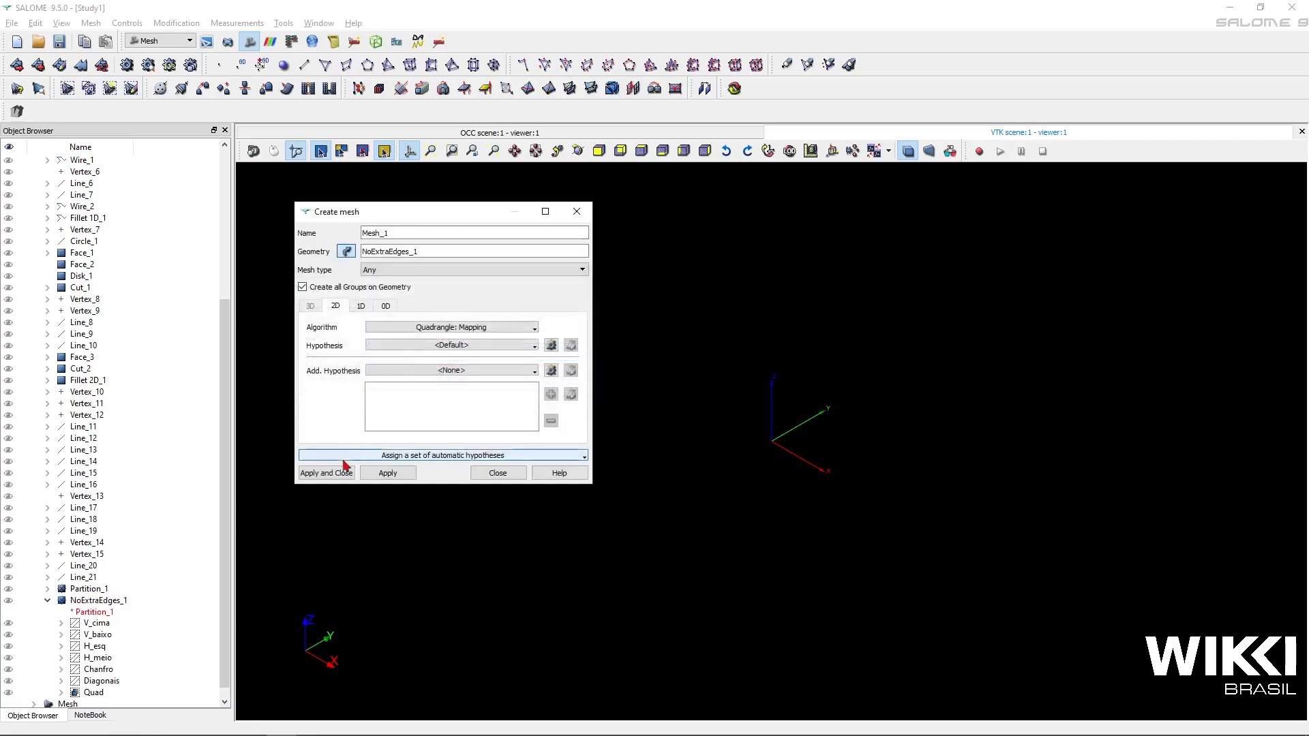
pyautogui.click(326, 473)
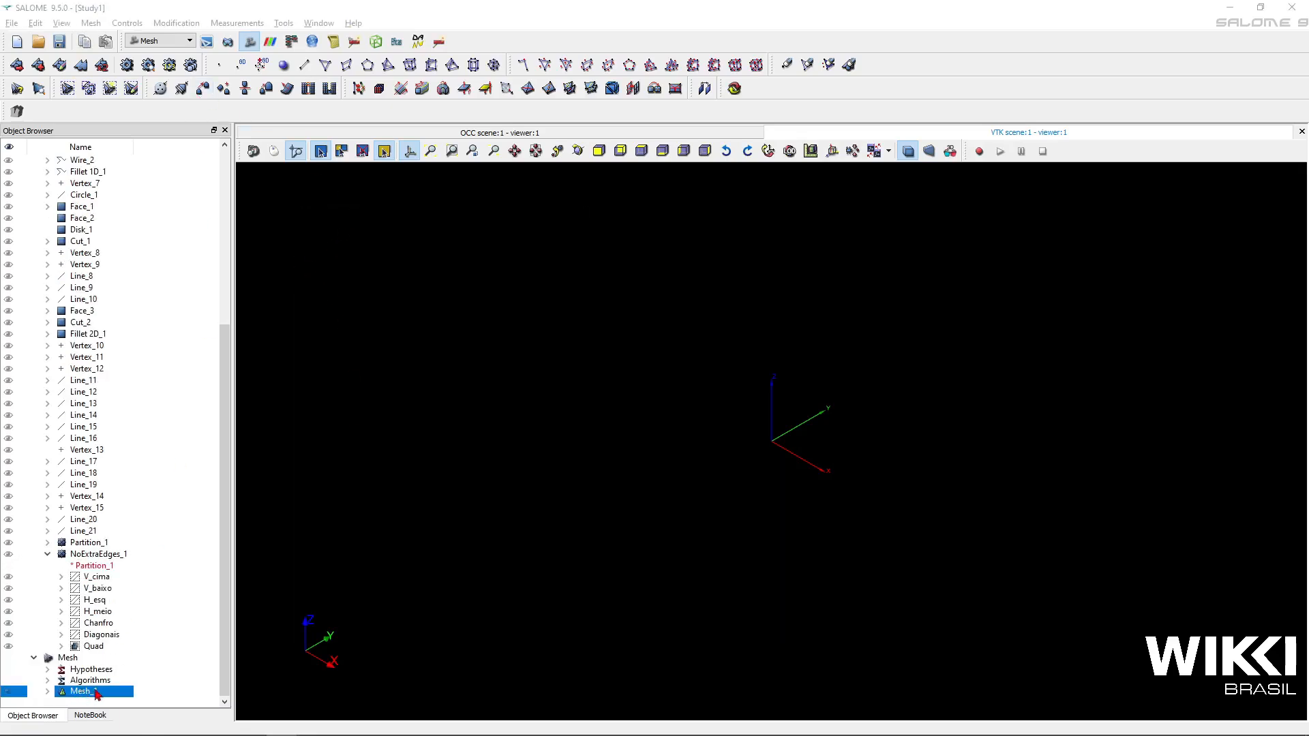
# Collapse the Geometry branch, compute Mesh_1, close the computation report and show the mesh from the top
pyautogui.scroll(1, 73, 212)
pyautogui.scroll(6, 73, 212)
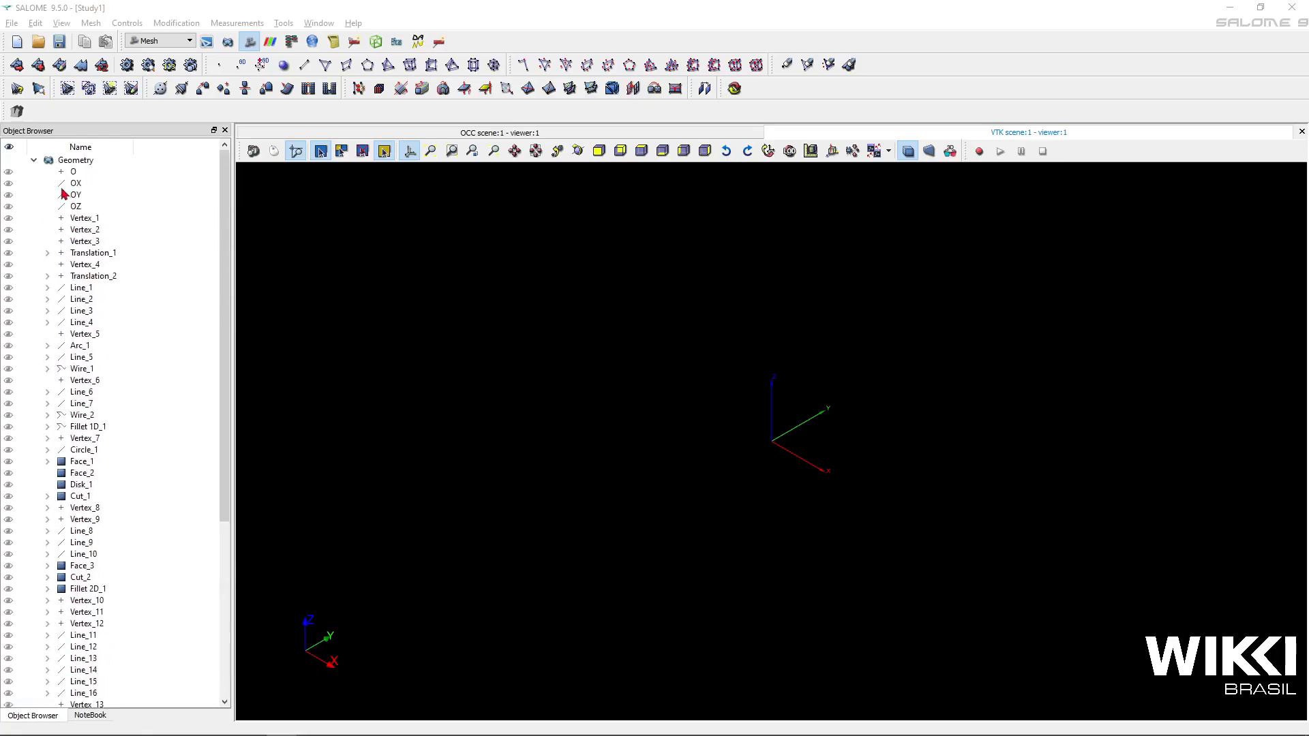
pyautogui.click(34, 160)
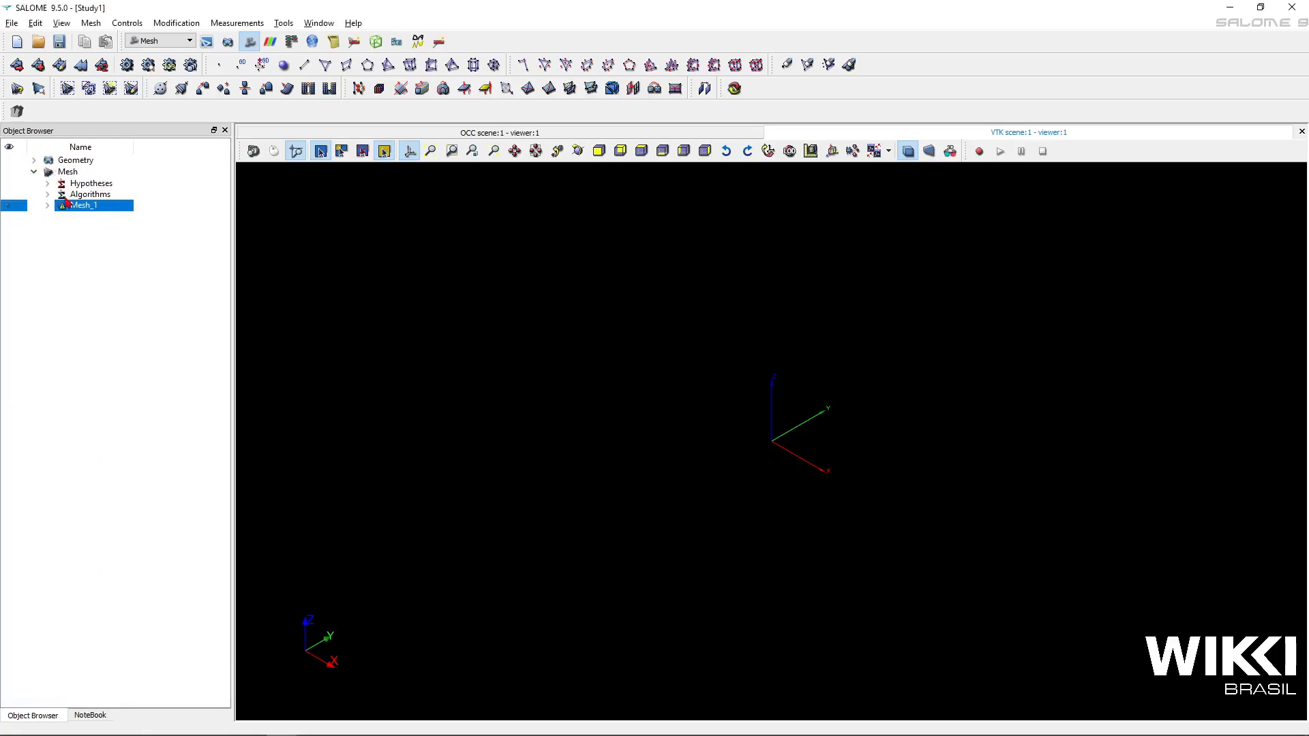
pyautogui.click(128, 66)
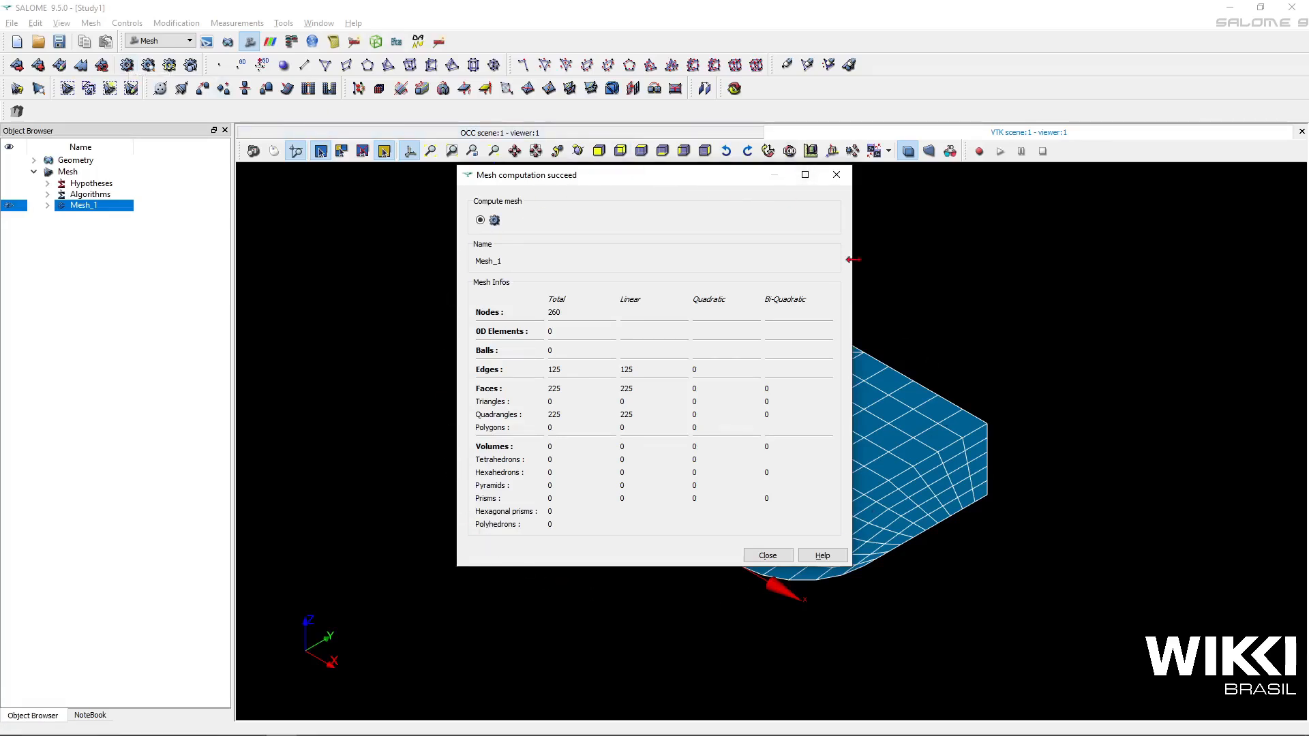
pyautogui.moveTo(734, 183); pyautogui.dragTo(413, 192)
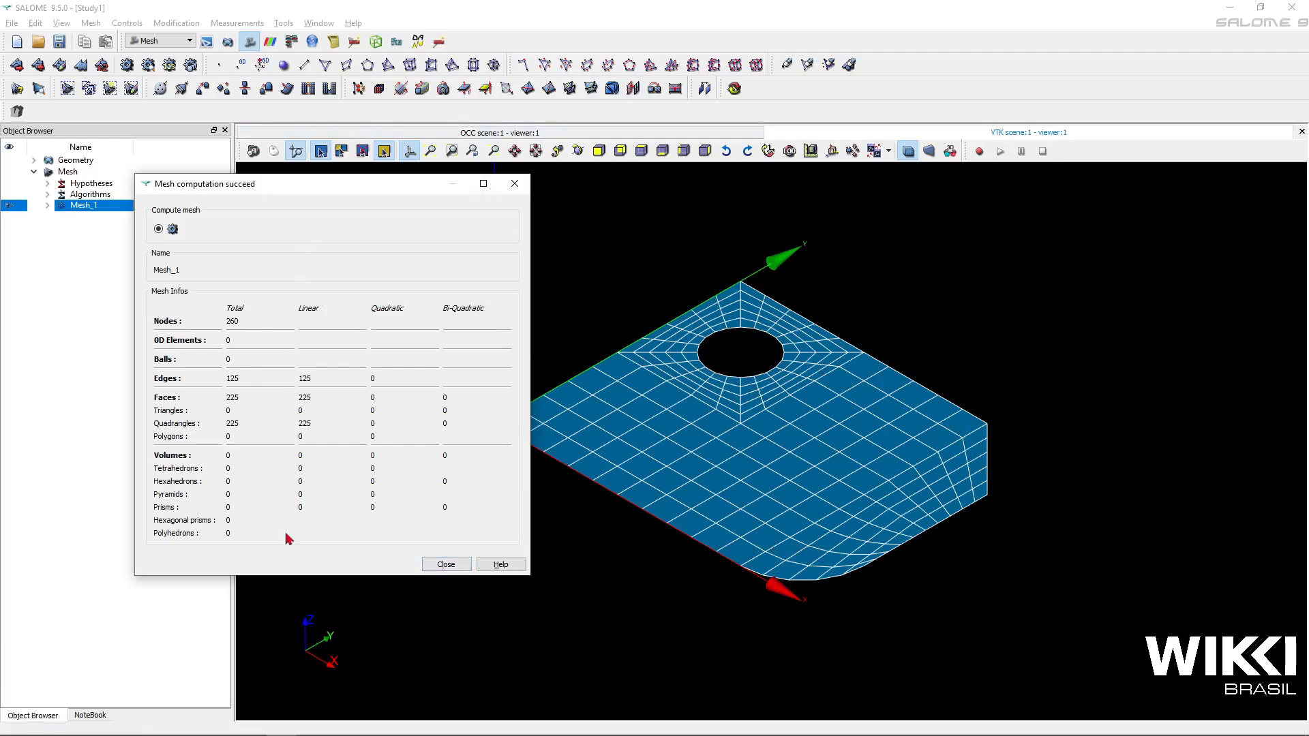
pyautogui.click(449, 568)
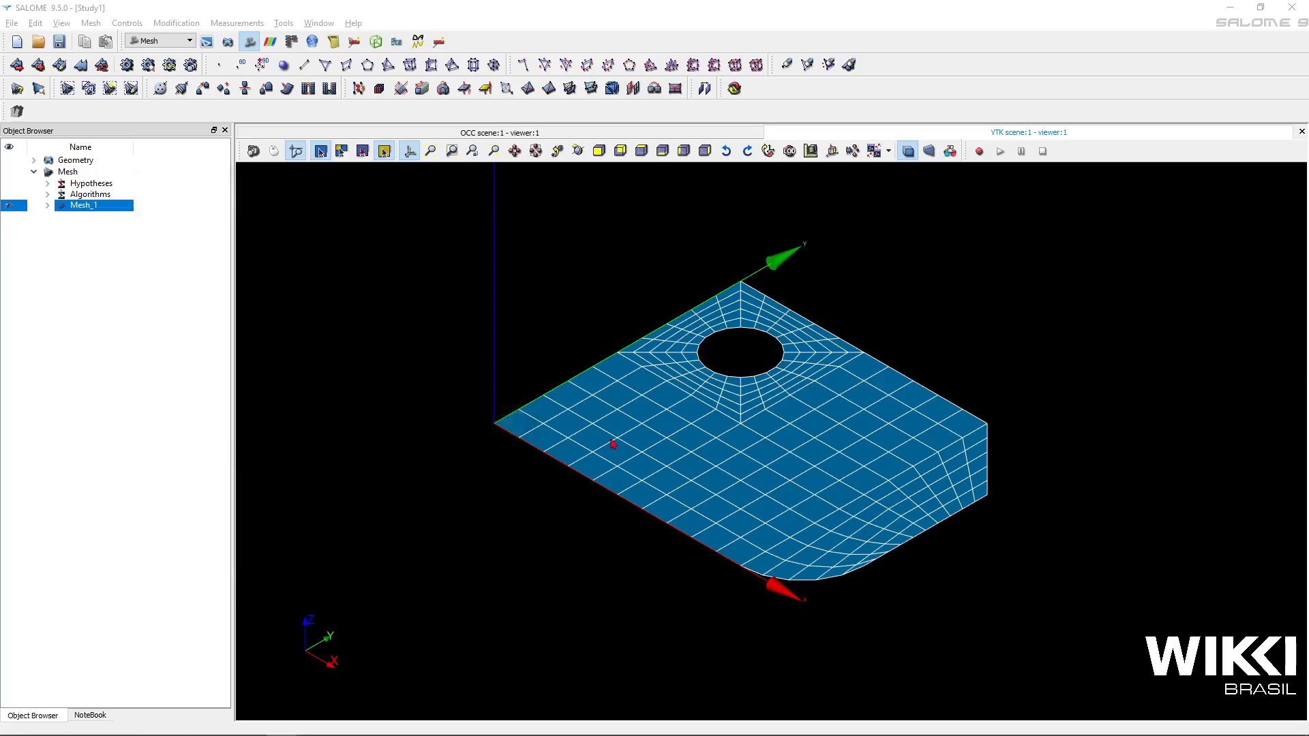
pyautogui.click(642, 151)
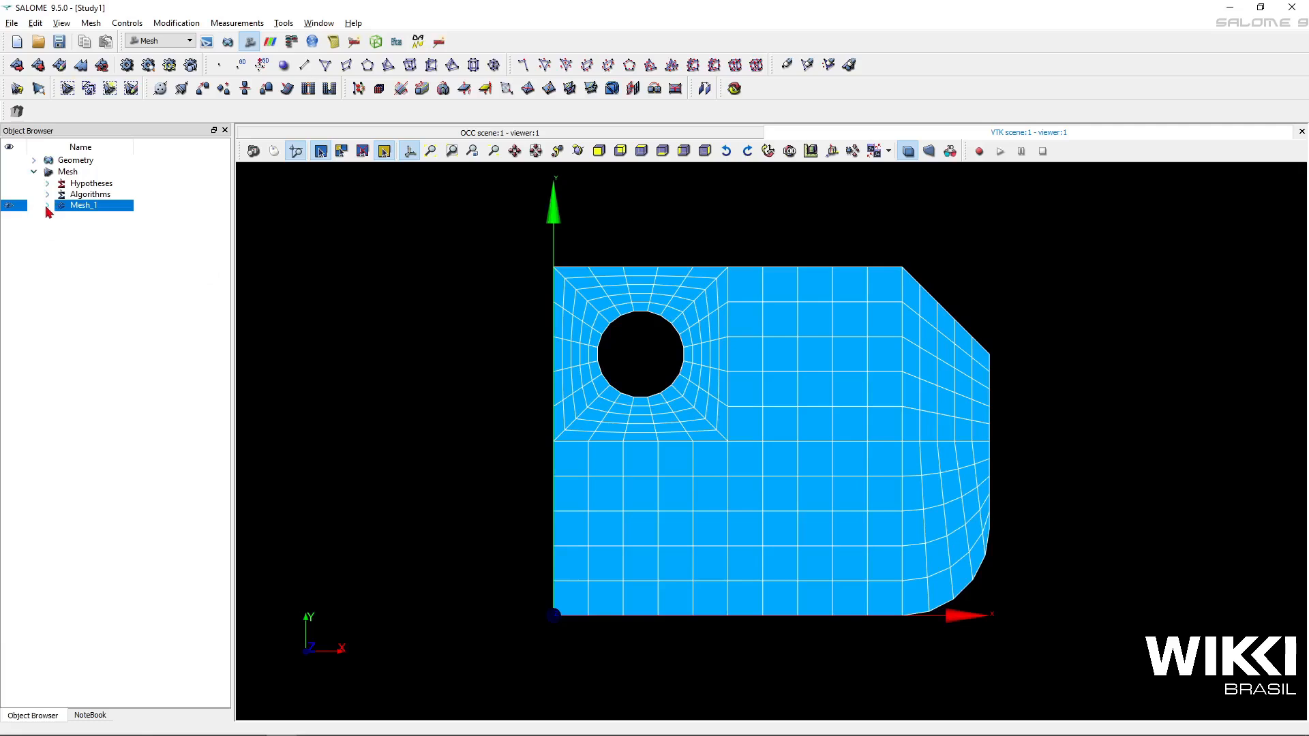
# Start a sub-mesh of Mesh_1 on the Diagonais edge group of NoExtraEdges_1
pyautogui.click(34, 161)
pyautogui.scroll(-6, 146, 430)
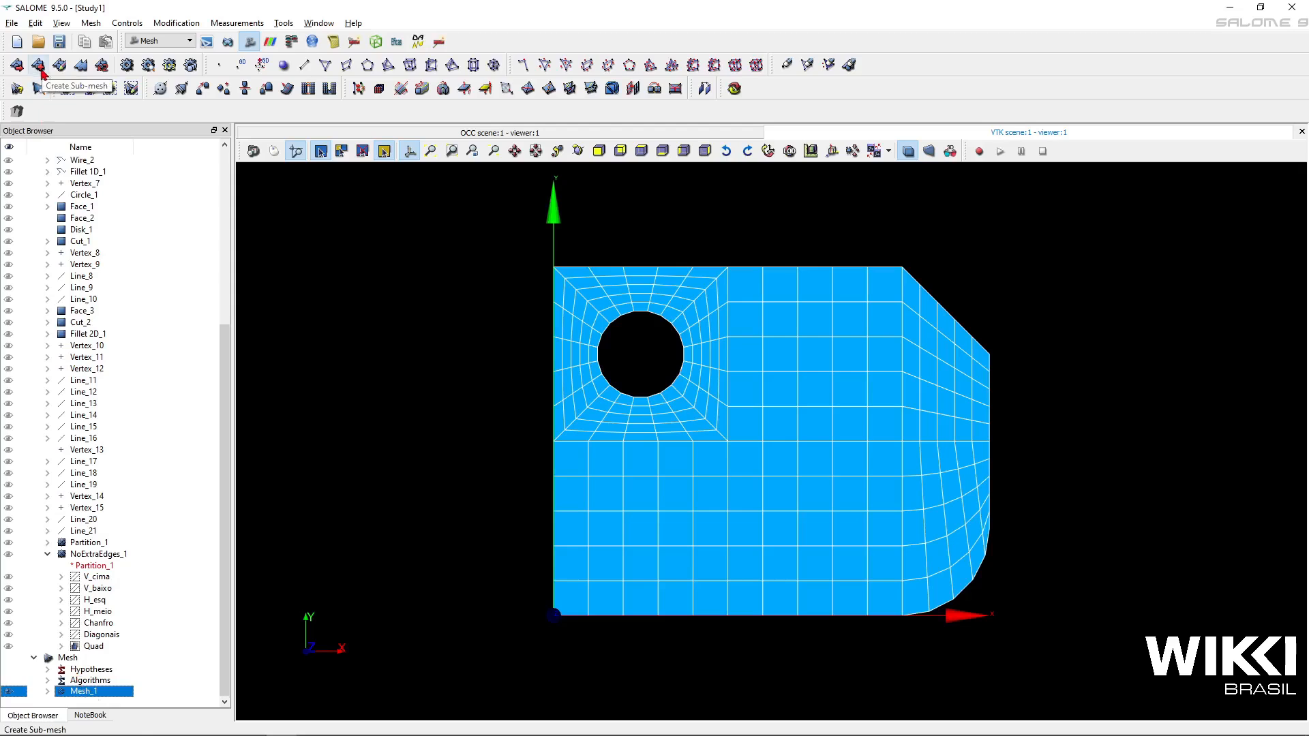
pyautogui.click(39, 66)
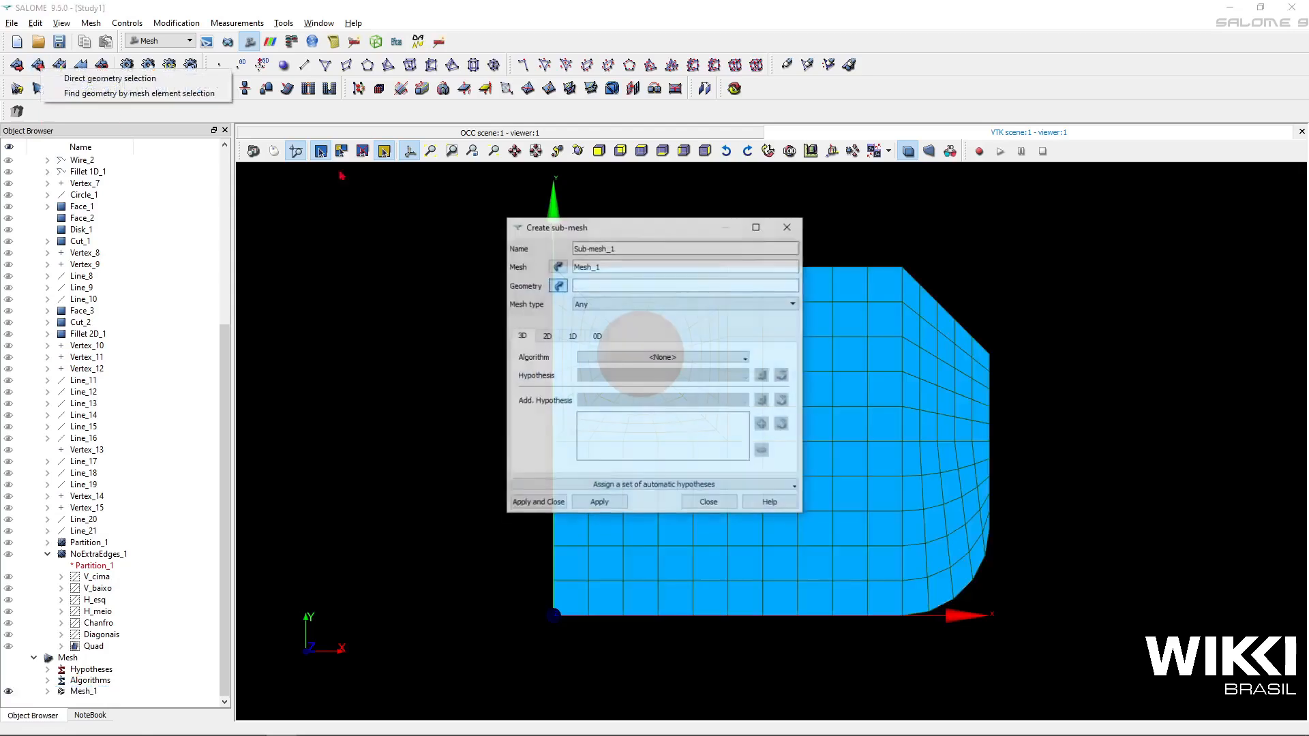
pyautogui.moveTo(617, 236); pyautogui.dragTo(377, 253)
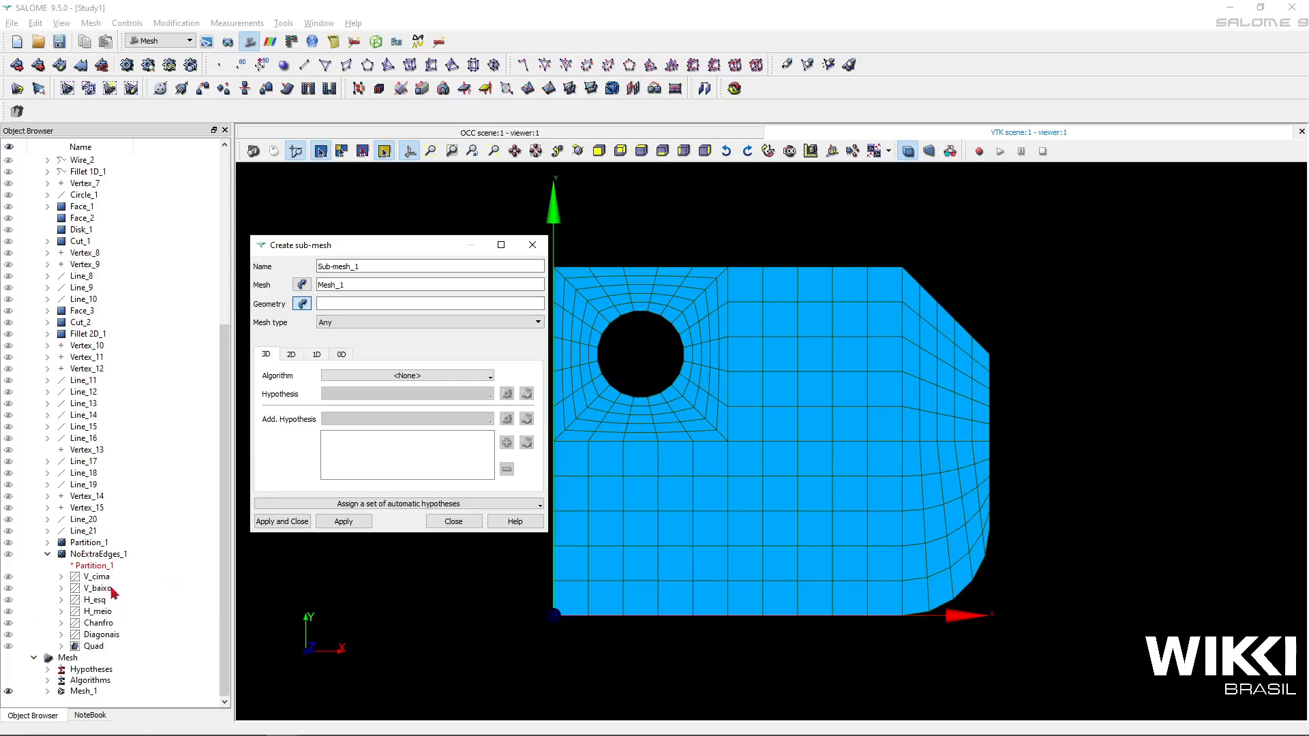
pyautogui.click(111, 635)
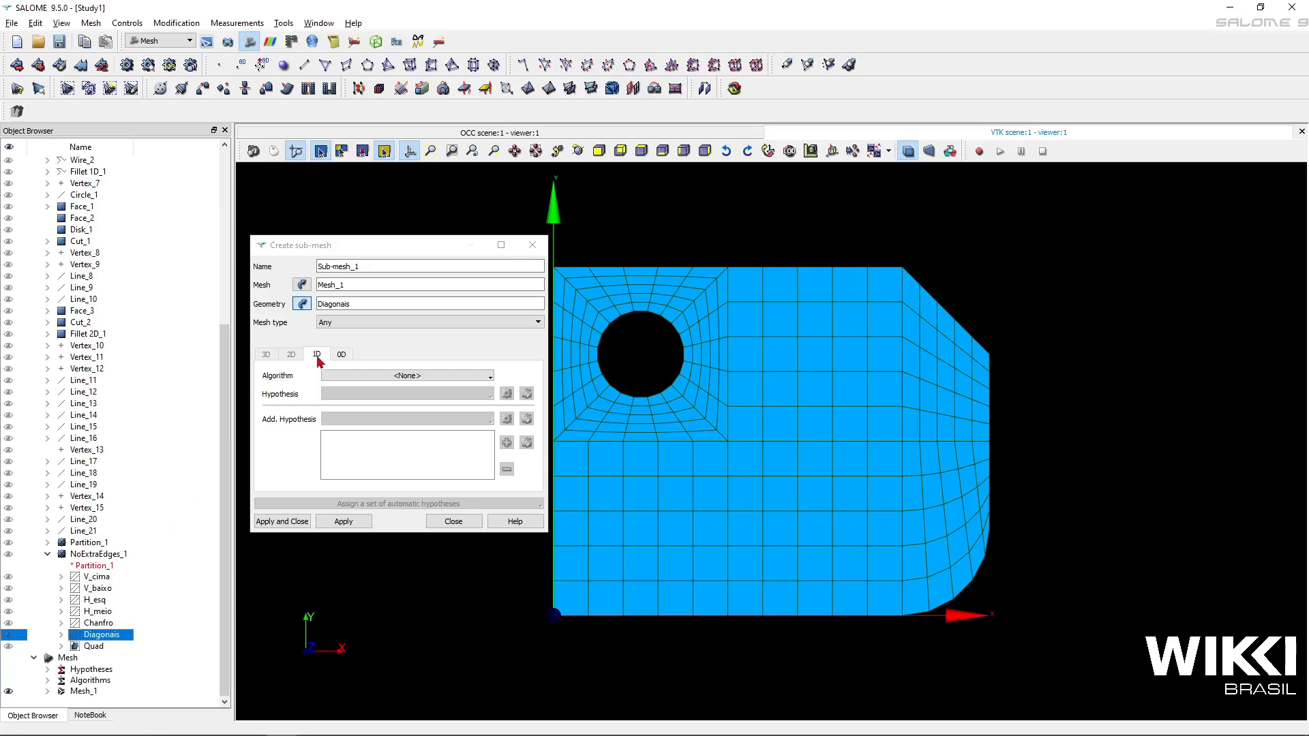
# Set the sub-mesh's 1D algorithm to Wire Discretisation and add an equidistant Number of Segments hypothesis
pyautogui.click(420, 375)
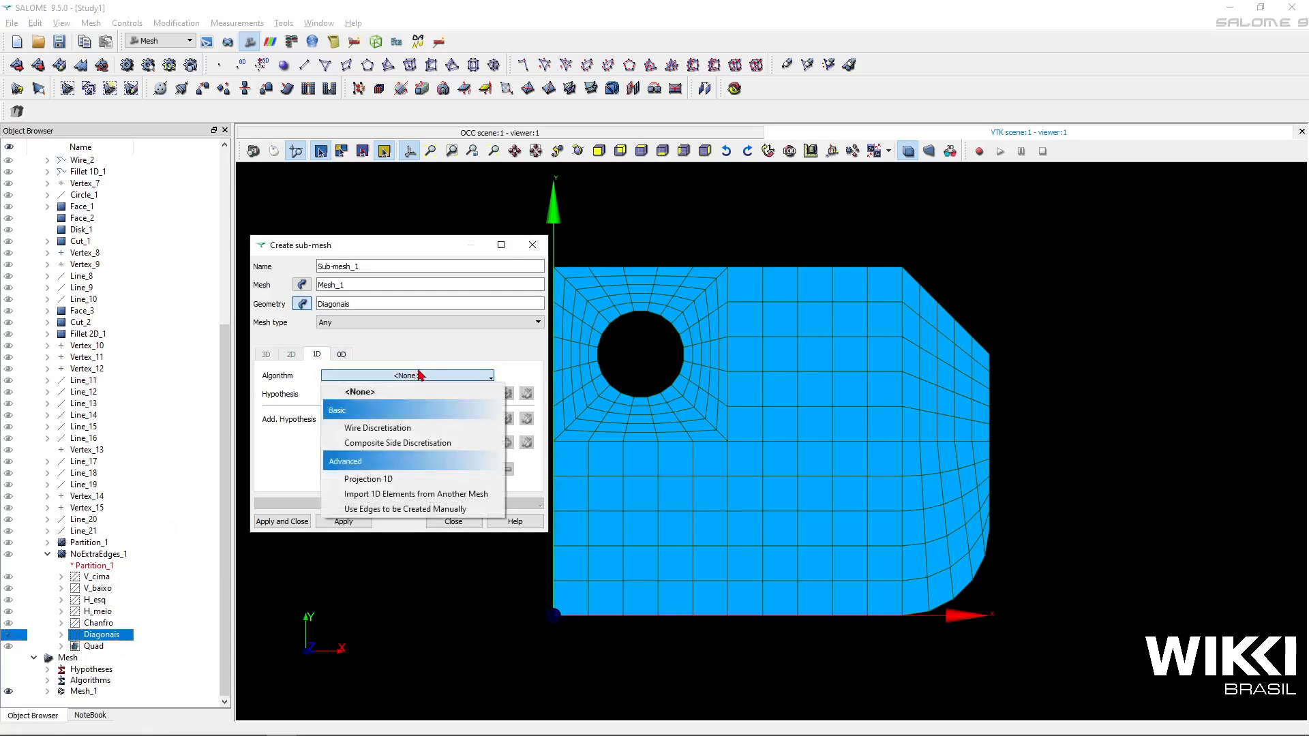
pyautogui.click(409, 428)
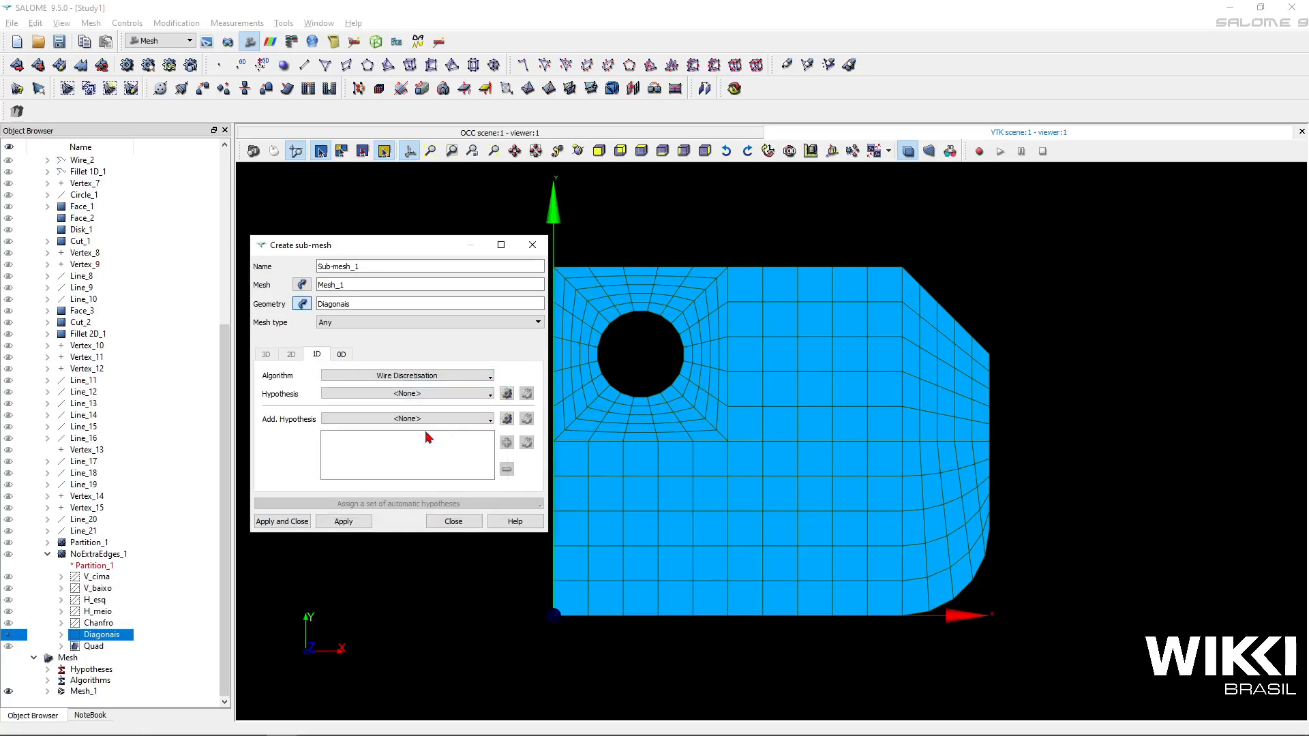
pyautogui.click(506, 395)
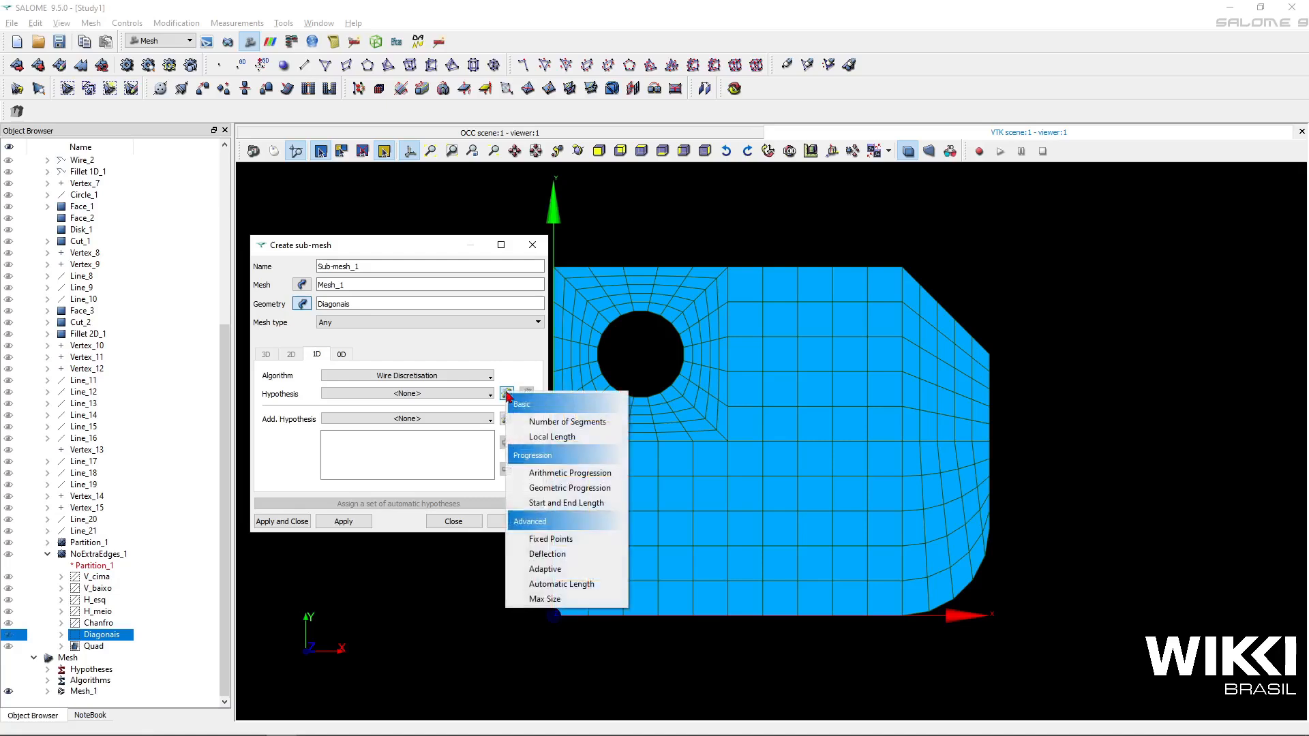
pyautogui.click(557, 422)
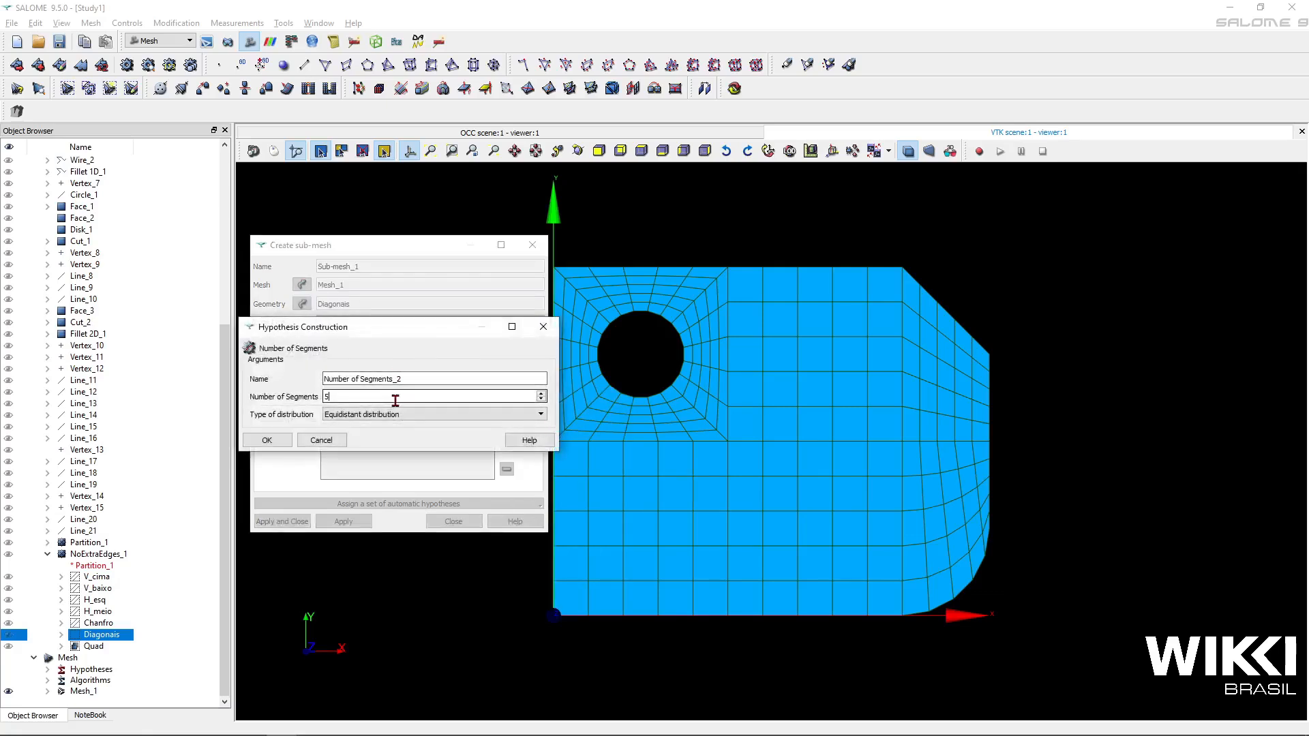
pyautogui.scroll(-2, 396, 400)
pyautogui.click(267, 440)
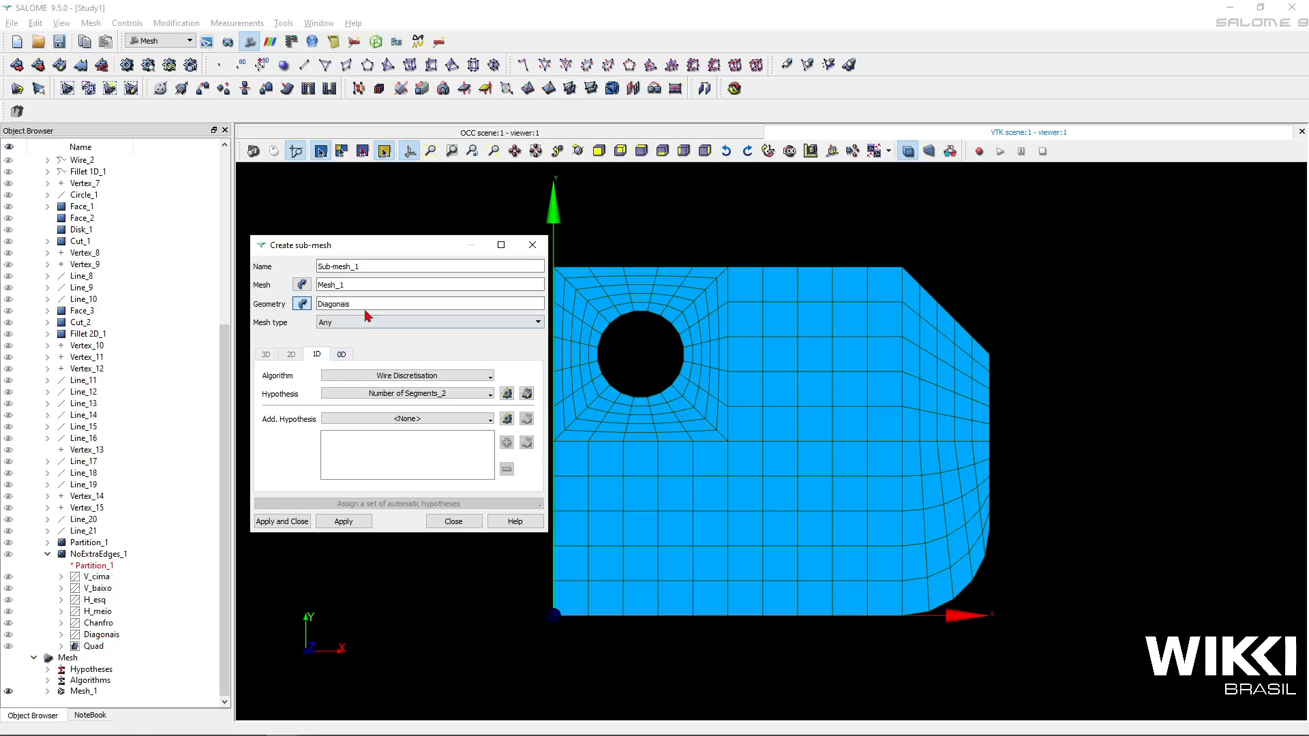
# Name the sub-mesh Diagonais by copying its geometry name, and apply it while keeping the dialog open
pyautogui.moveTo(368, 305); pyautogui.dragTo(318, 305)
pyautogui.hotkey('ctrl', 'c')
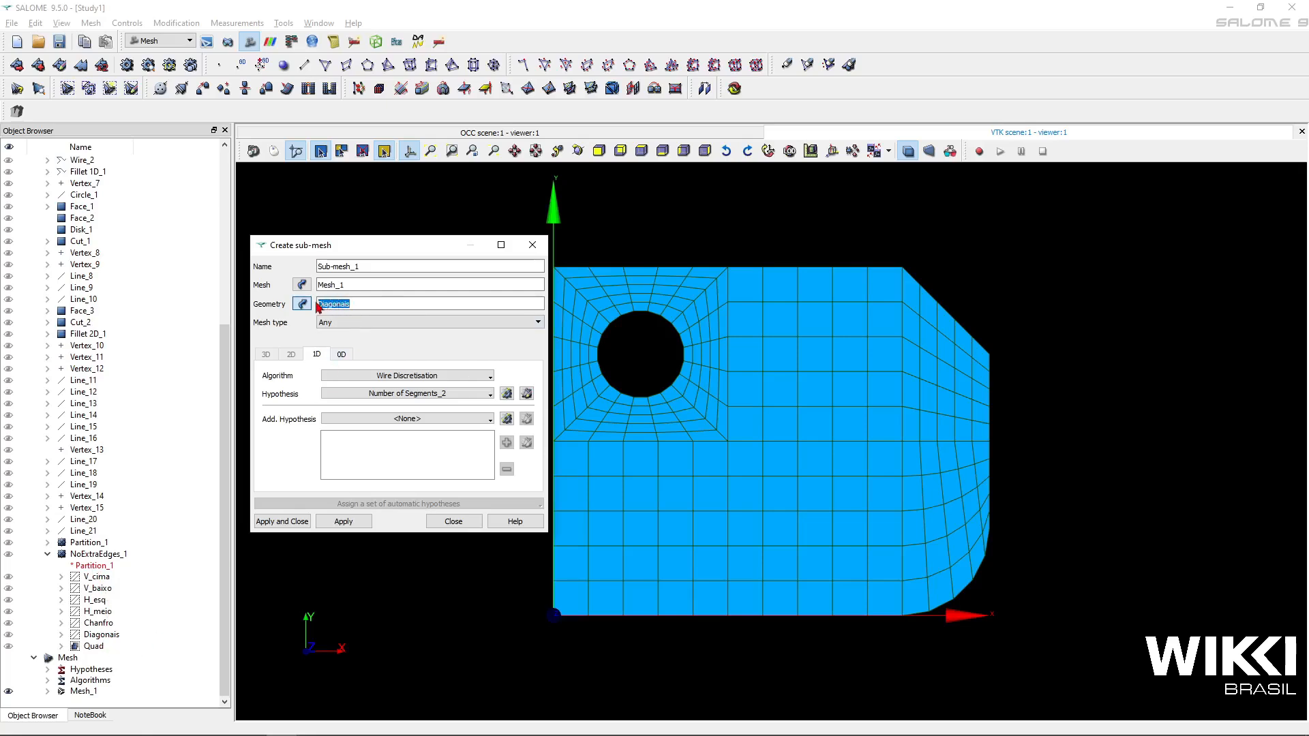
pyautogui.moveTo(440, 266); pyautogui.dragTo(287, 264)
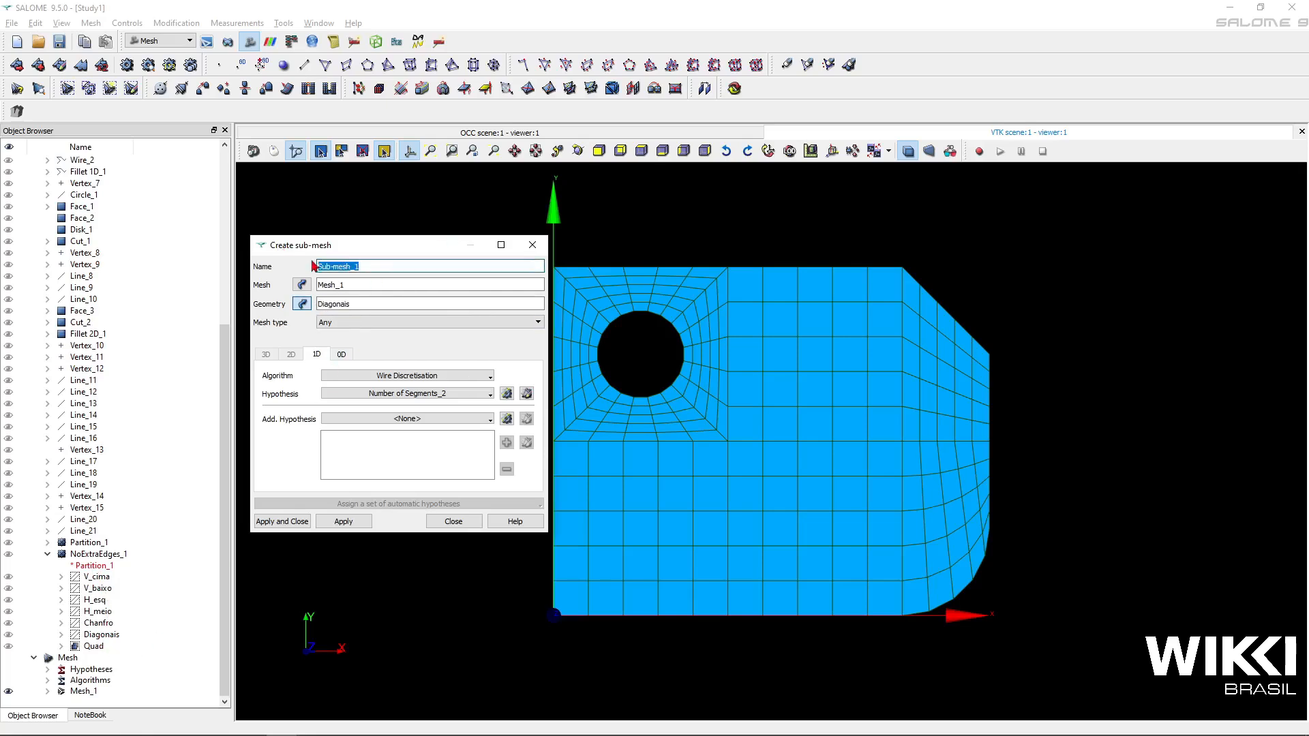
pyautogui.hotkey('ctrl', 'v')
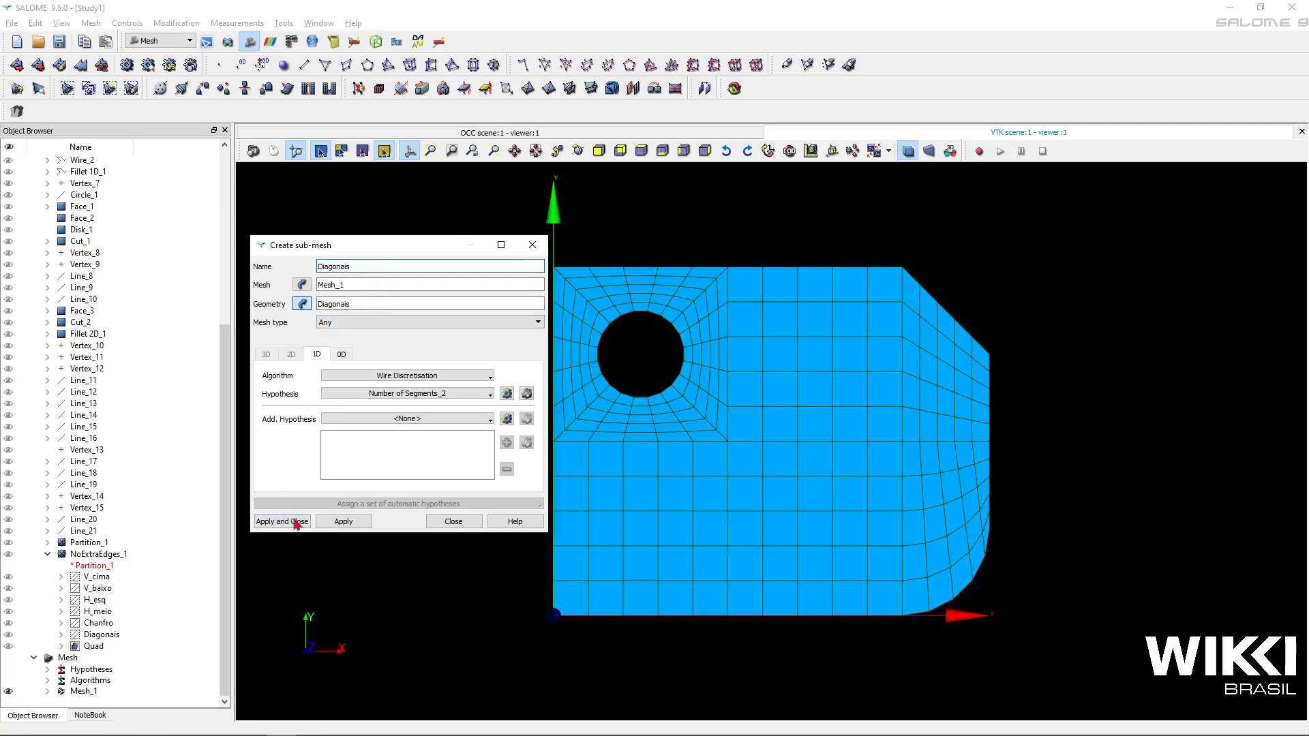
pyautogui.click(342, 522)
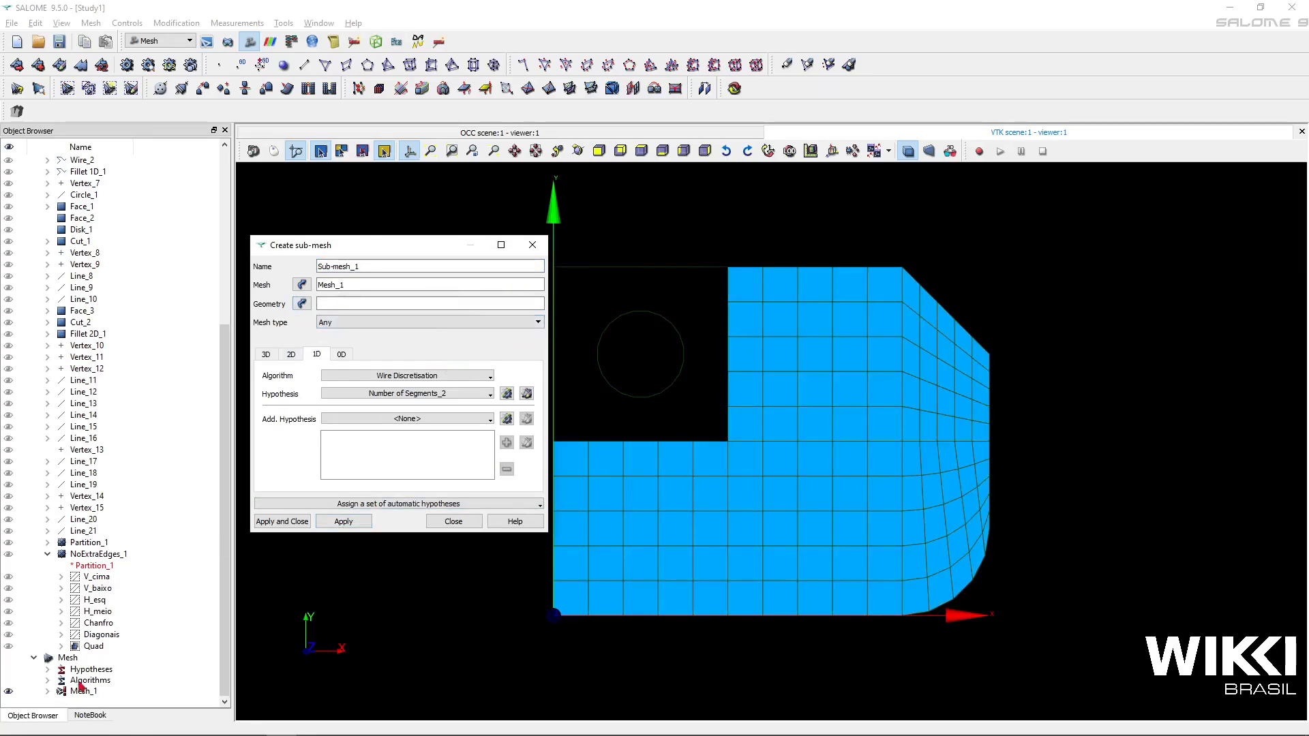
# Create a Wire Discretisation sub-mesh on the Chanfro group with its own Number of Segments hypothesis
pyautogui.click(104, 624)
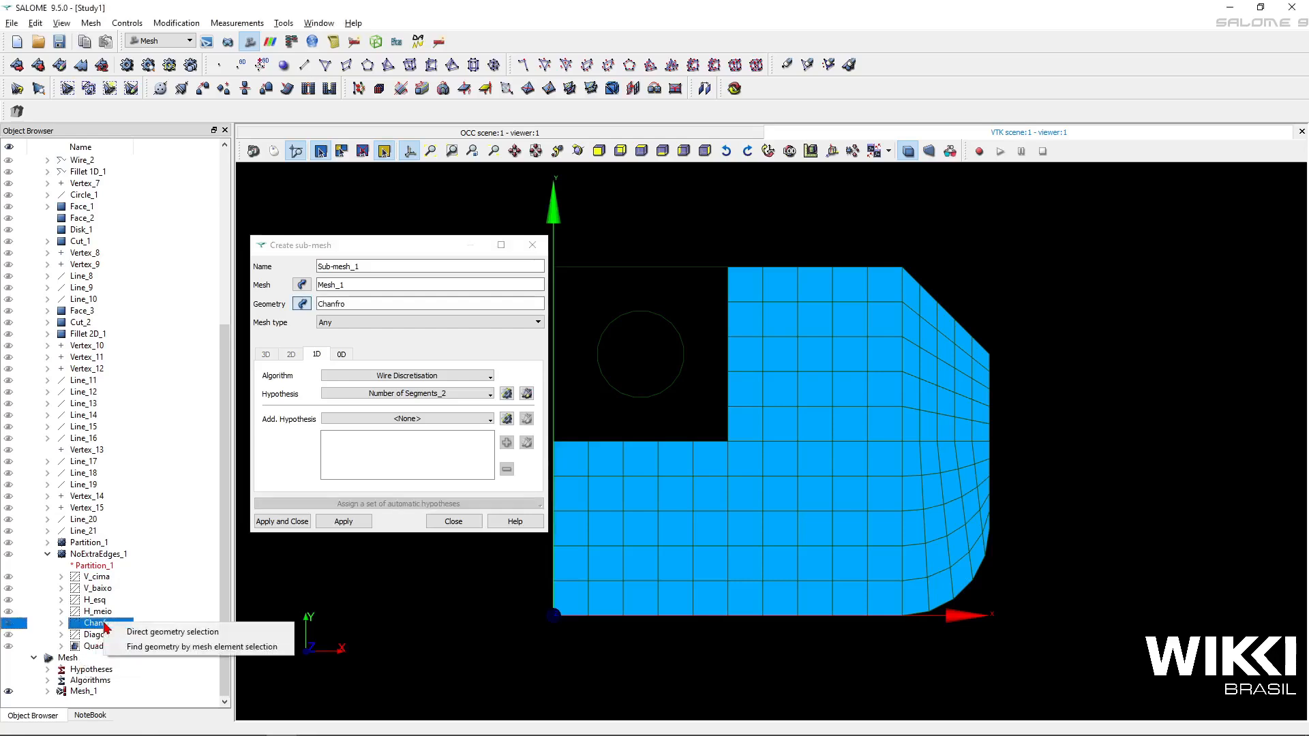
pyautogui.click(435, 296)
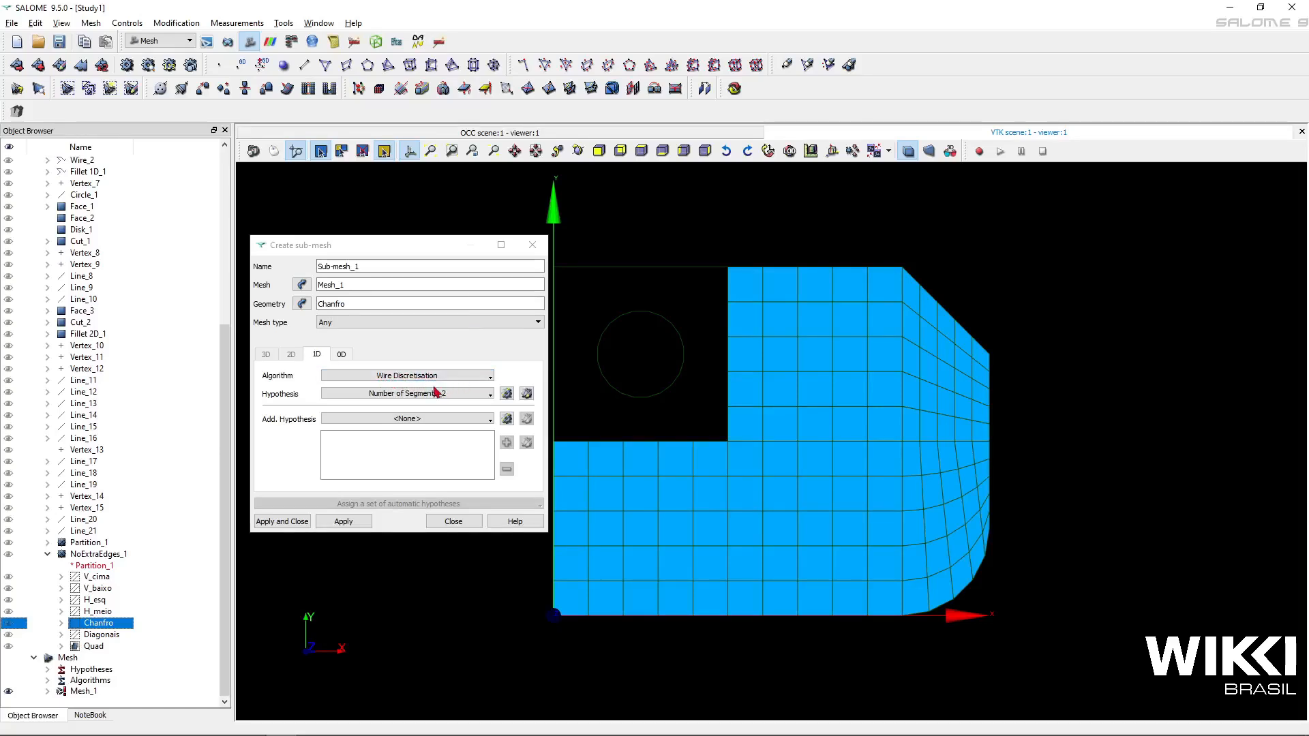
pyautogui.click(508, 395)
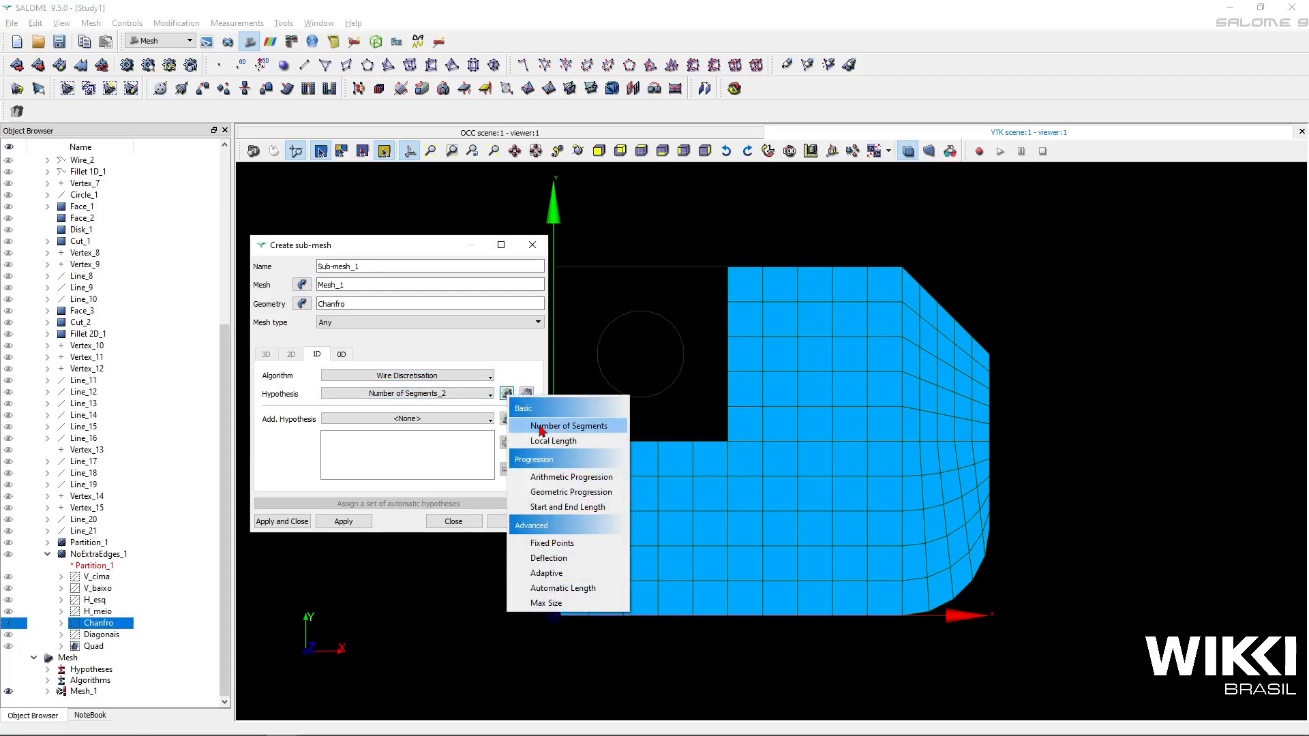
pyautogui.click(541, 426)
pyautogui.click(444, 395)
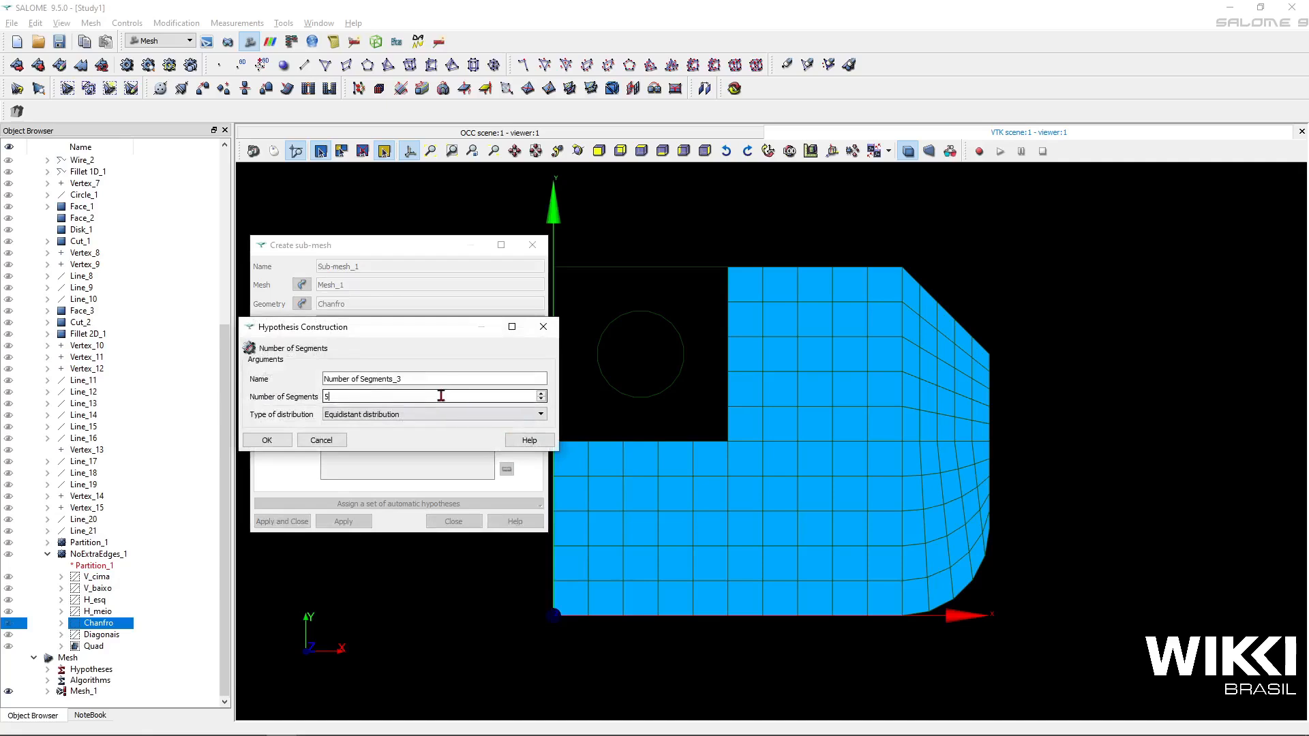
pyautogui.doubleClick(361, 396)
pyautogui.click(269, 441)
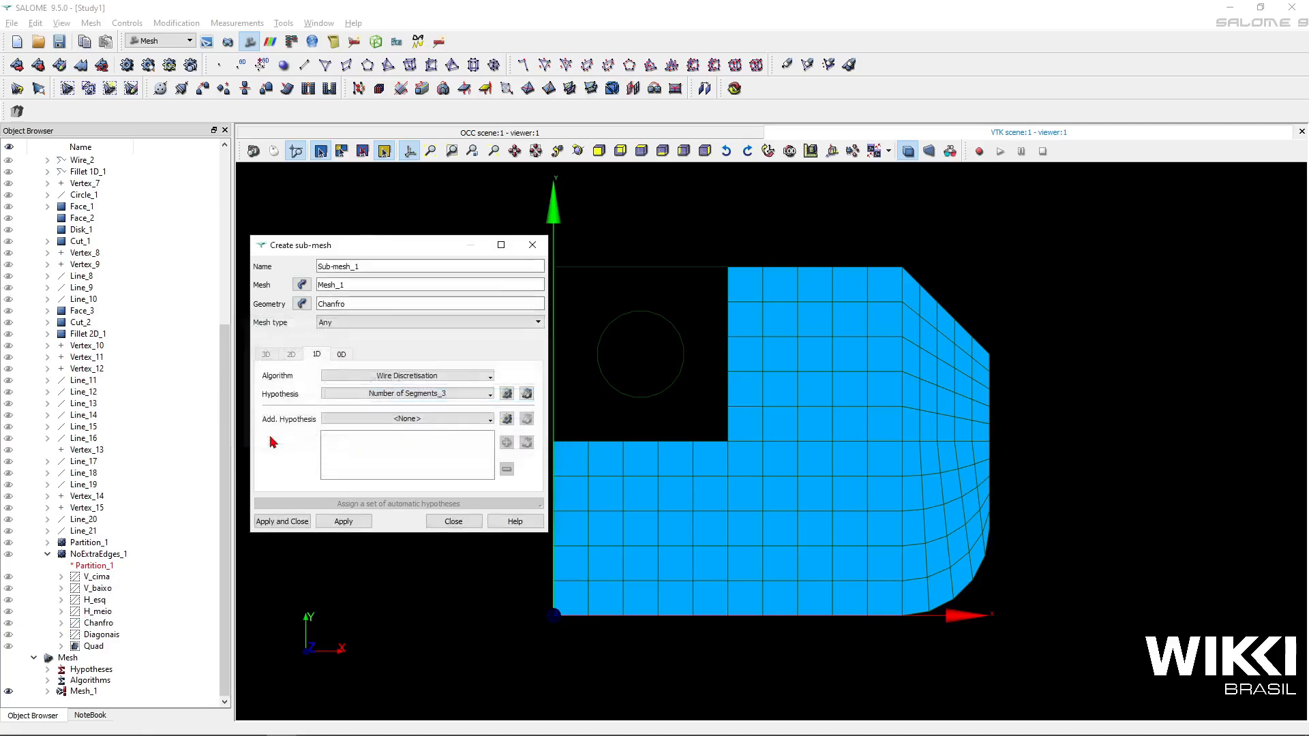
pyautogui.click(300, 525)
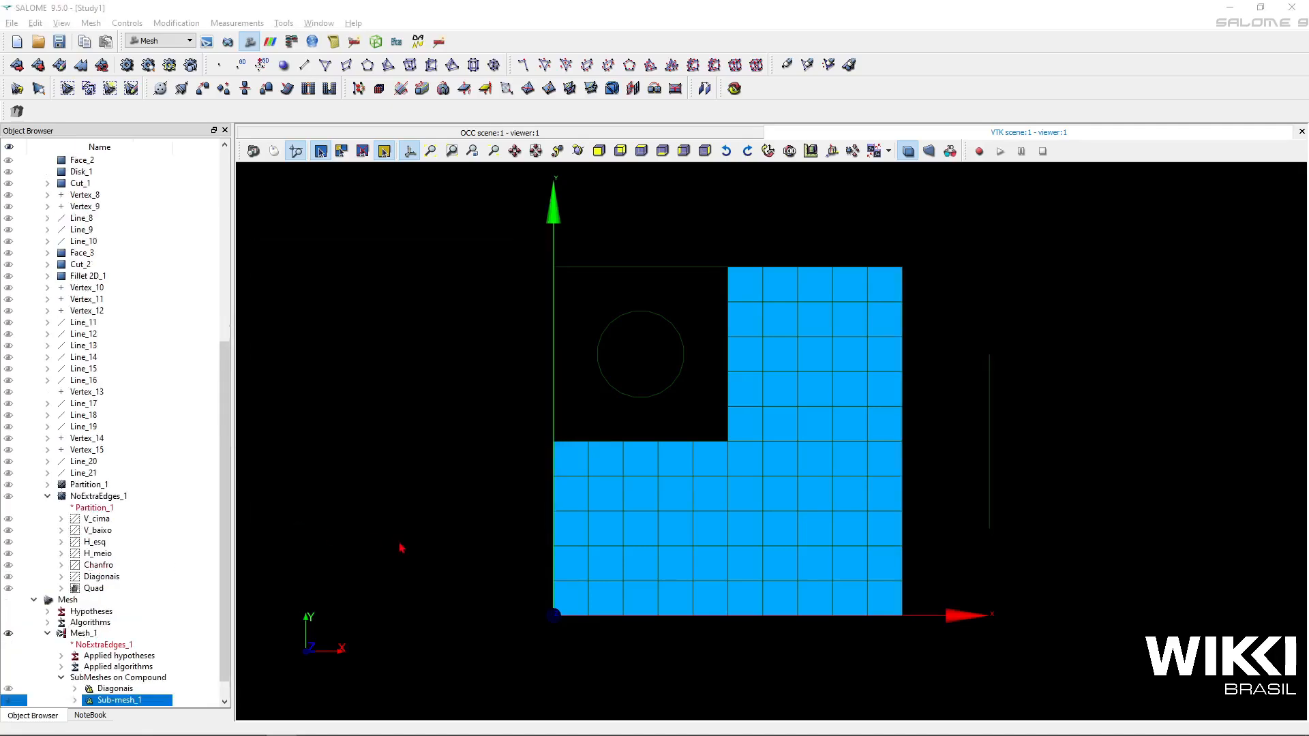
# Compute Mesh_1 with its sub-meshes, dismiss the computation report and collapse the mesh's branch in the object tree
pyautogui.click(101, 634)
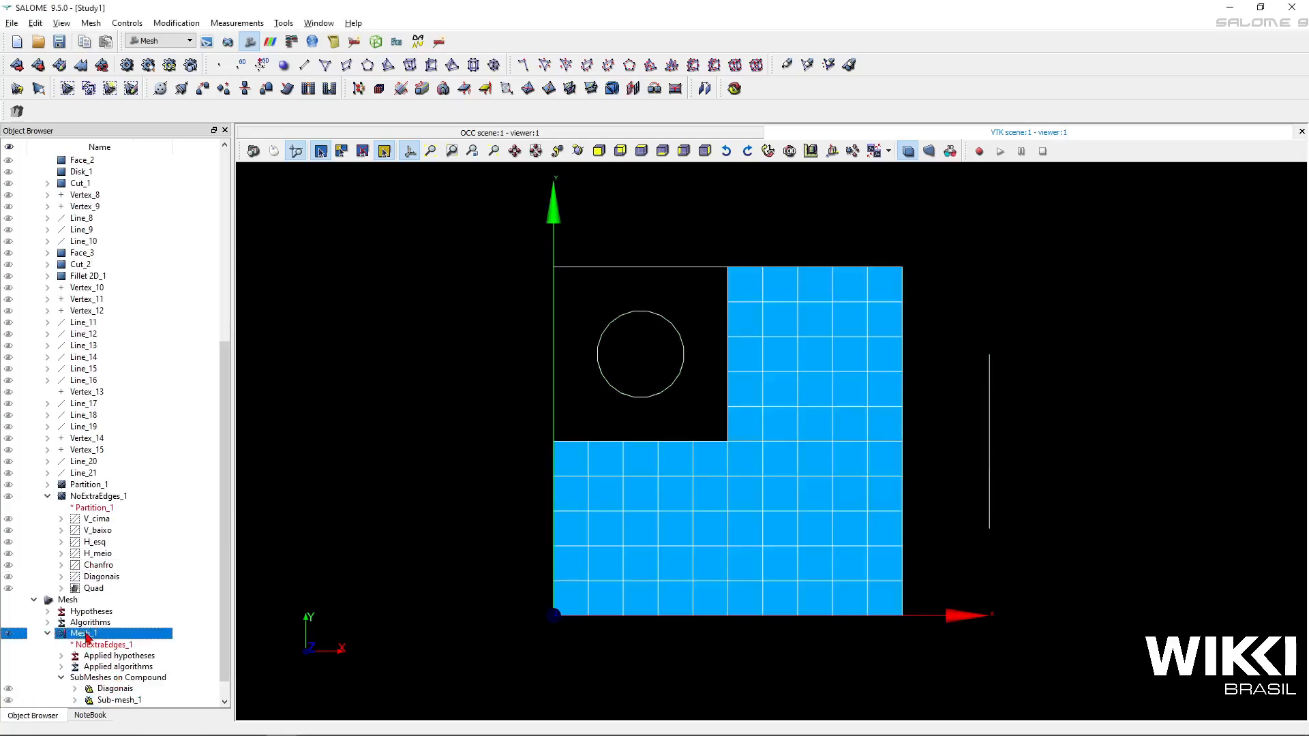
pyautogui.click(133, 68)
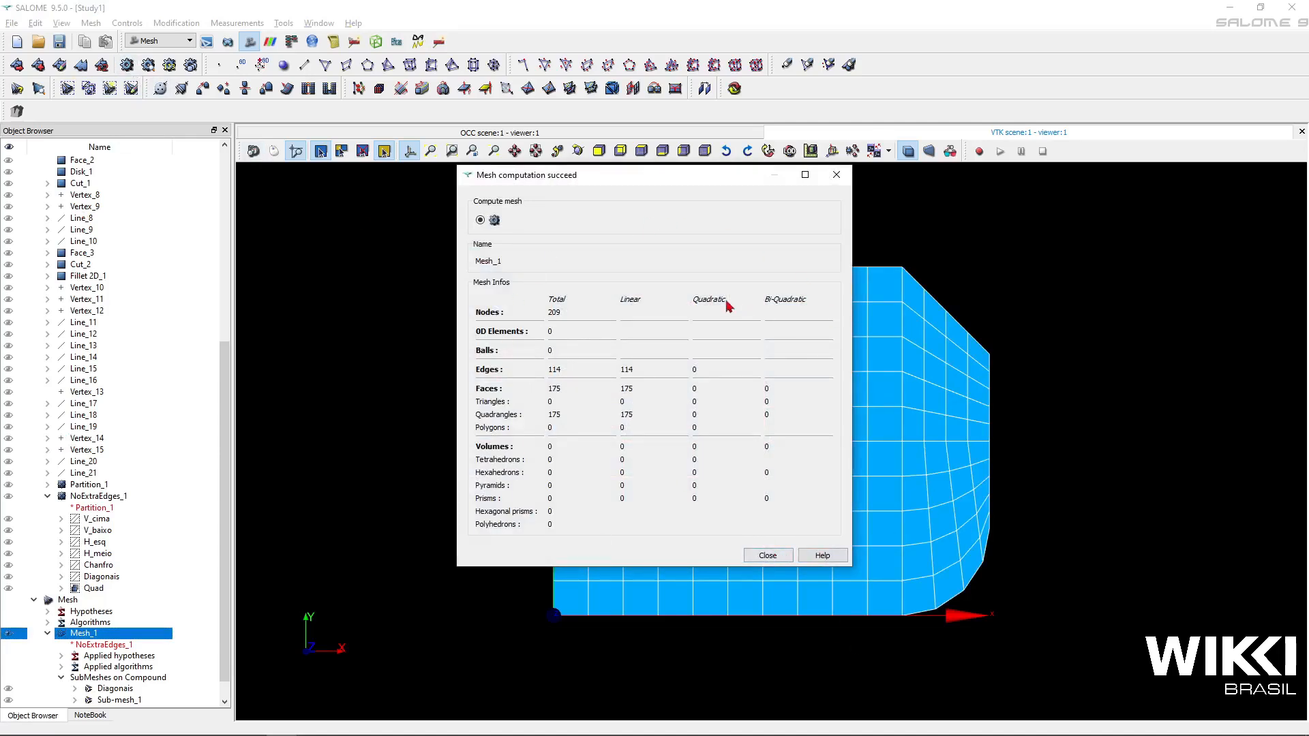
pyautogui.click(766, 556)
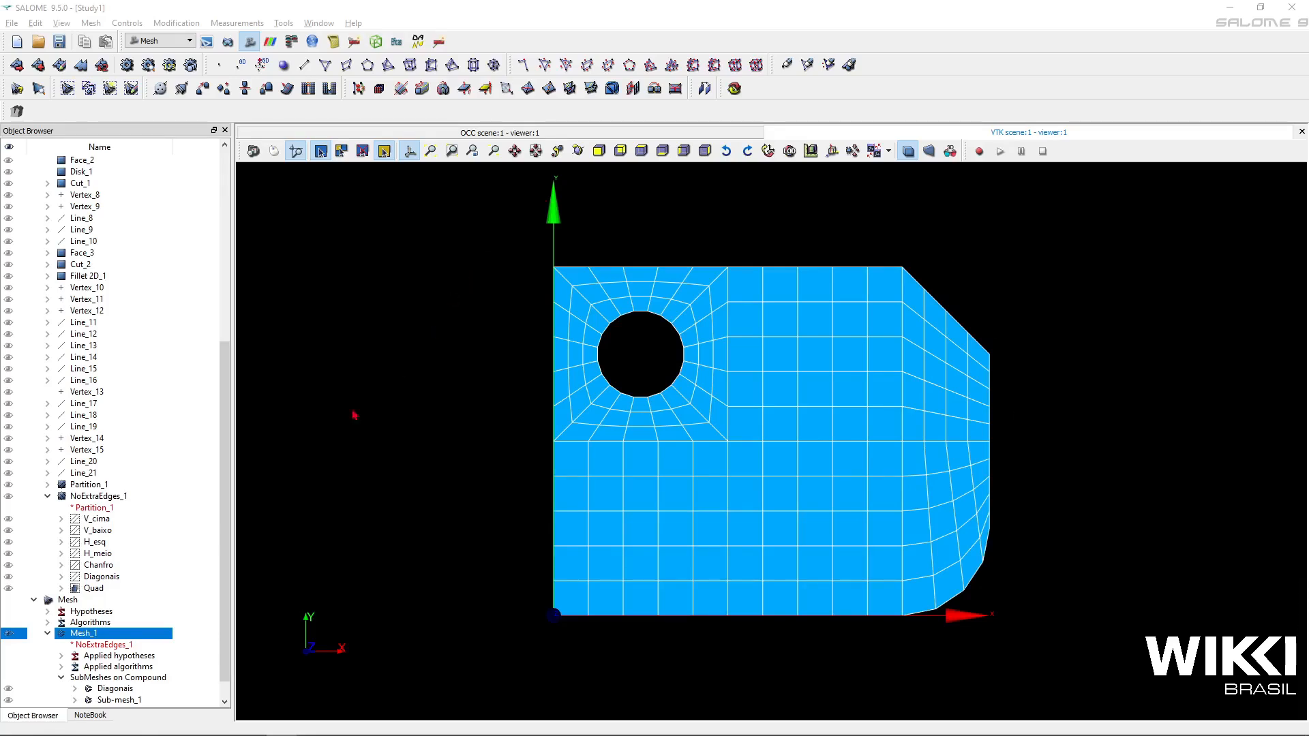
pyautogui.click(48, 635)
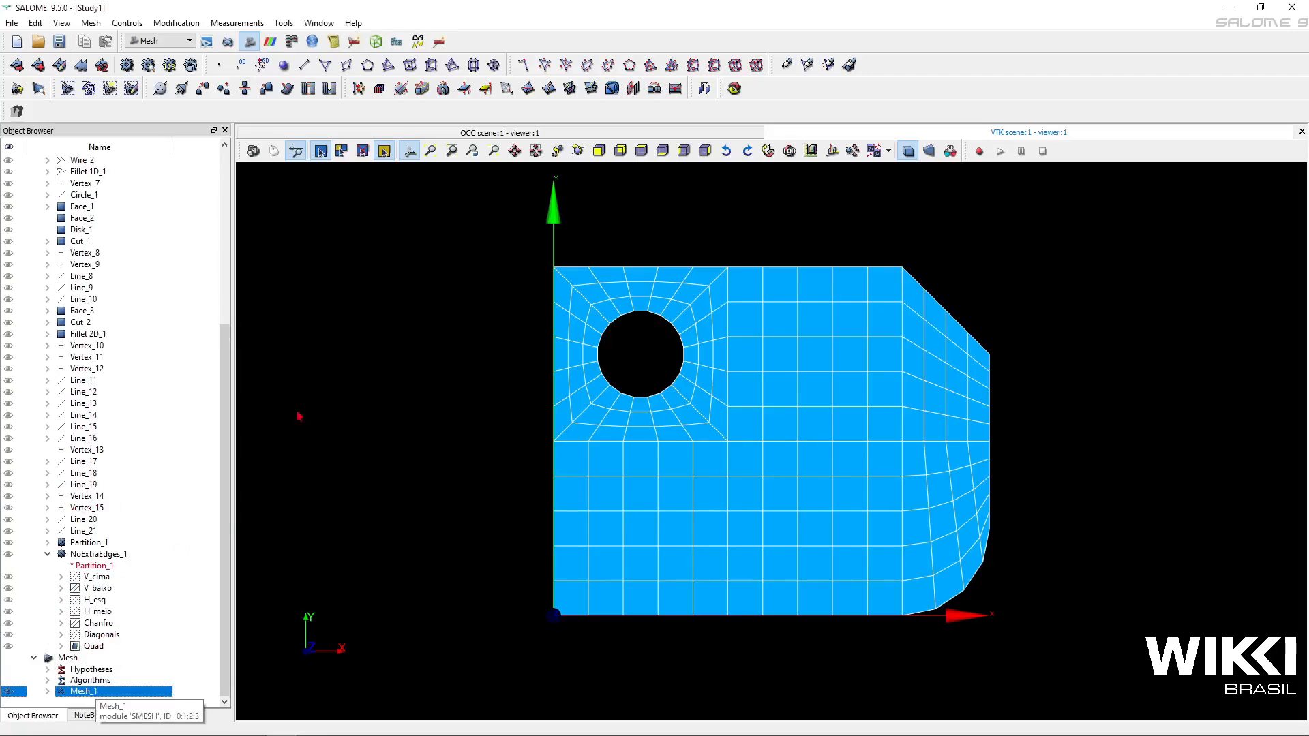
# Start a new mesh on the NoExtraEdges_1 geometry and set its 2D algorithm to NETGEN 1D-2D
pyautogui.click(17, 66)
pyautogui.moveTo(616, 249); pyautogui.dragTo(370, 251)
pyautogui.click(110, 554)
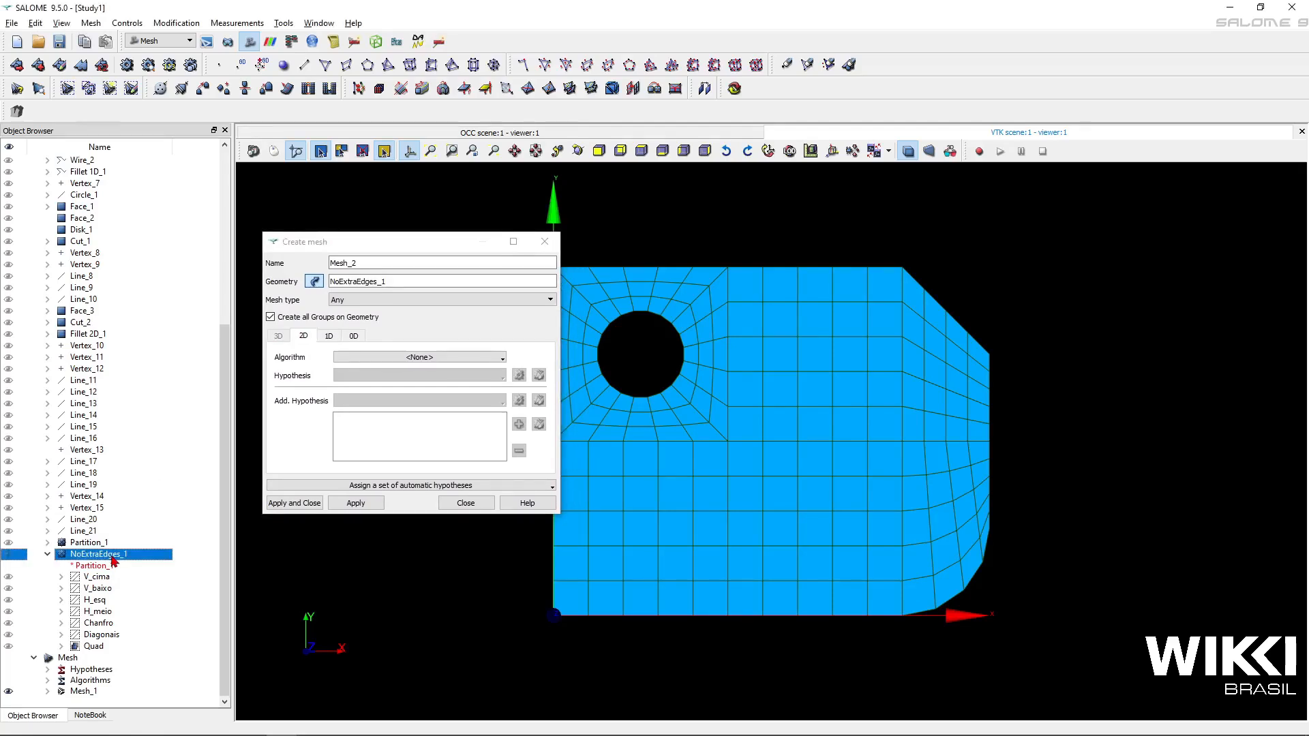
pyautogui.click(500, 358)
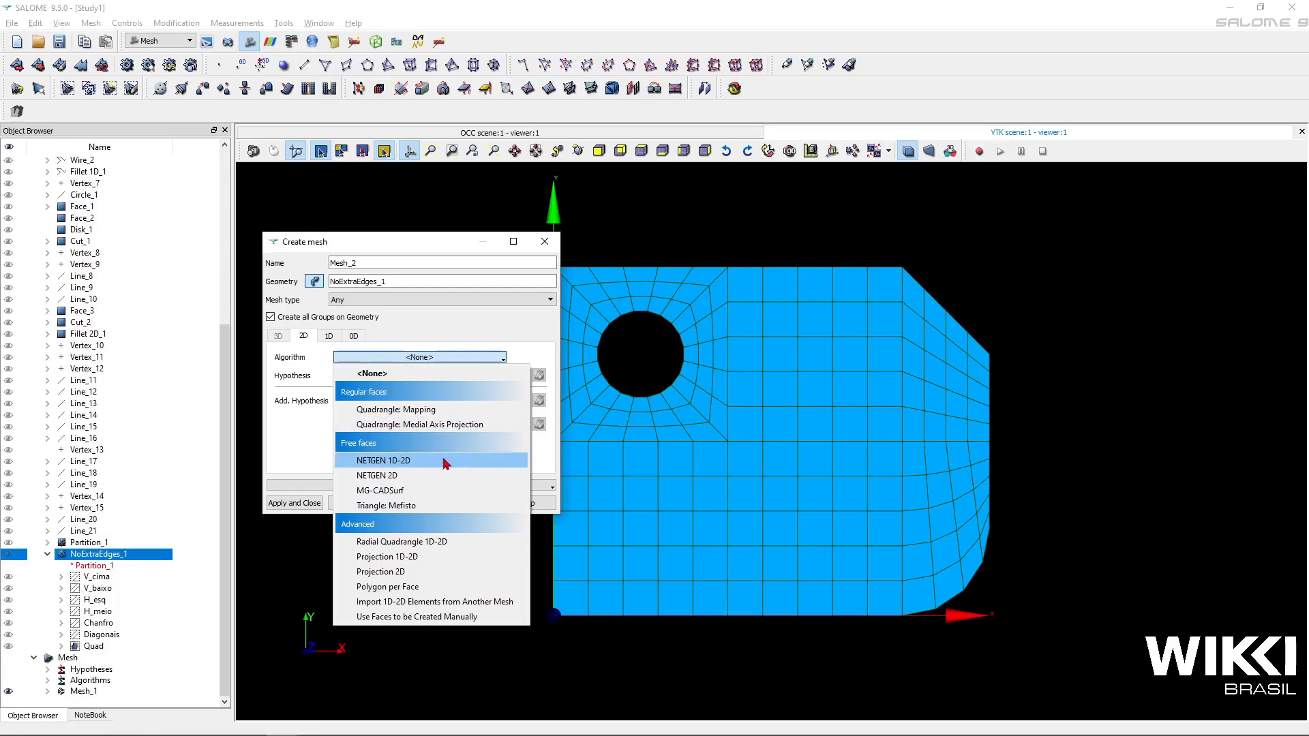
pyautogui.click(417, 462)
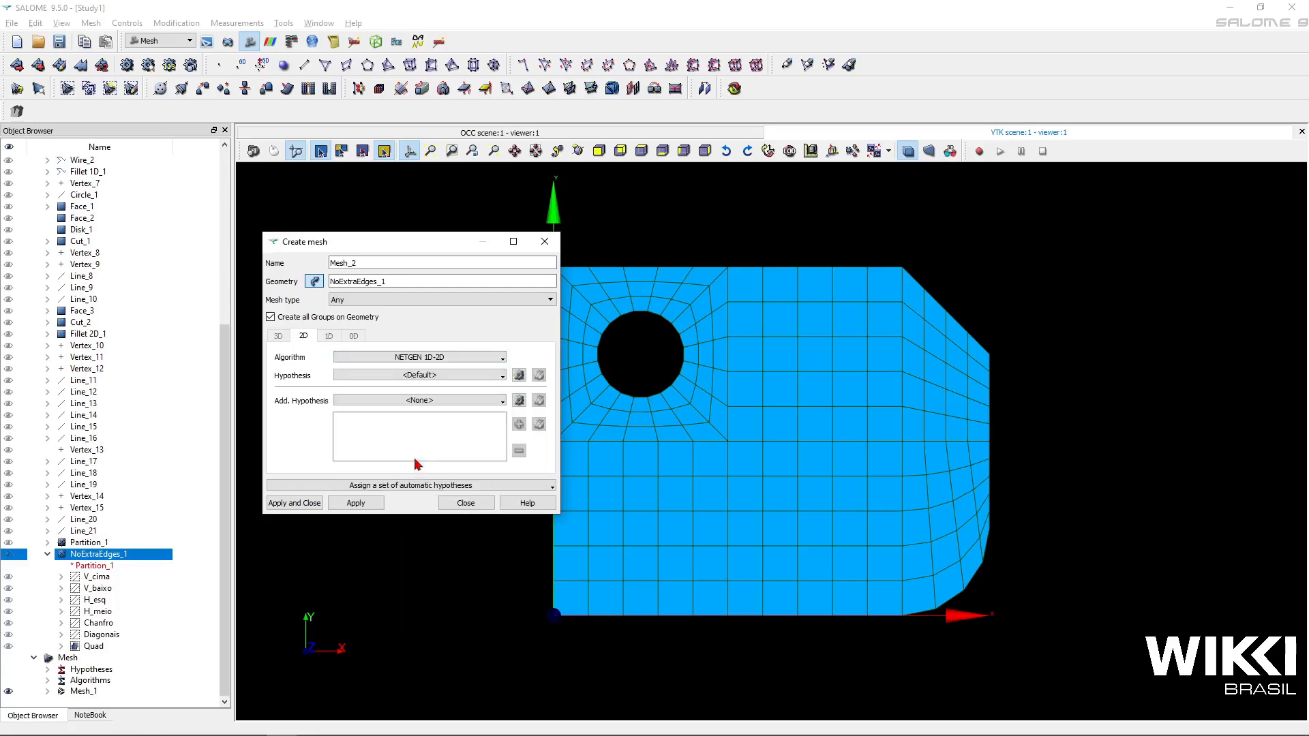
# Add a NETGEN 2D Parameters hypothesis with a maximum size of 10 and a minimum size of 2
pyautogui.click(520, 376)
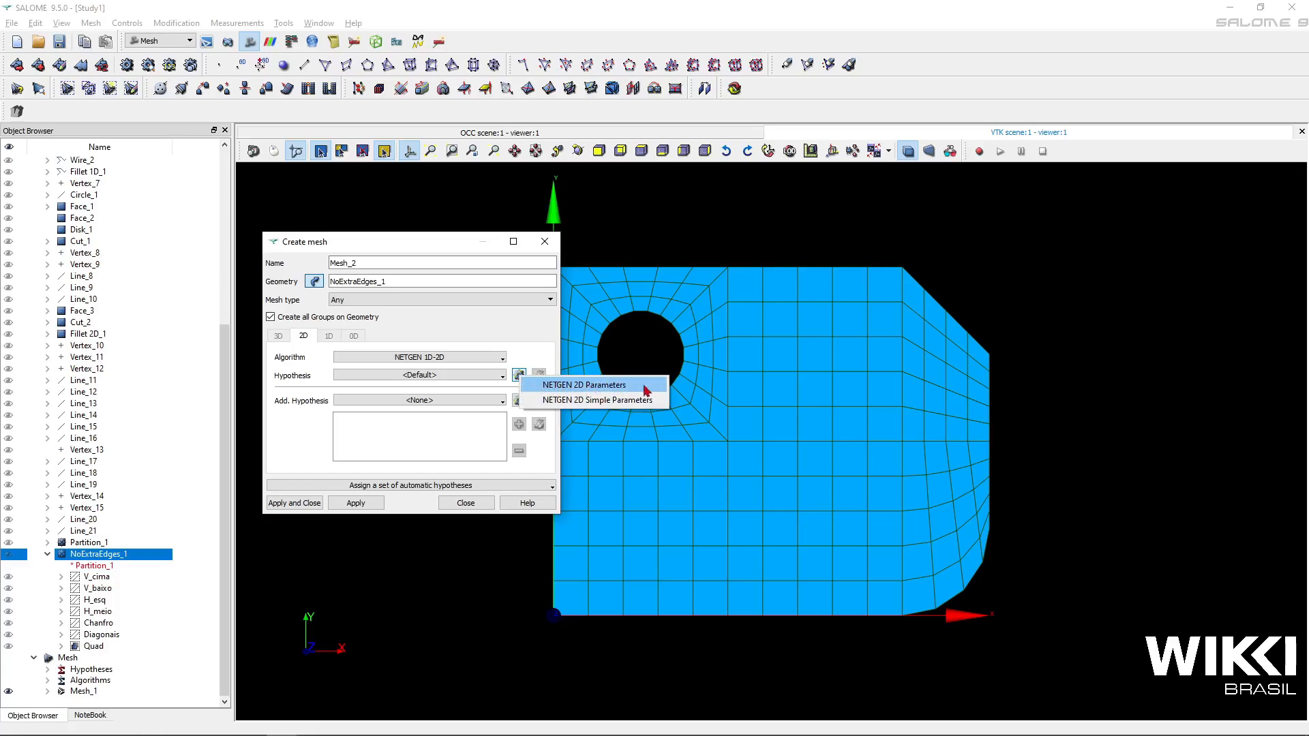
pyautogui.click(617, 388)
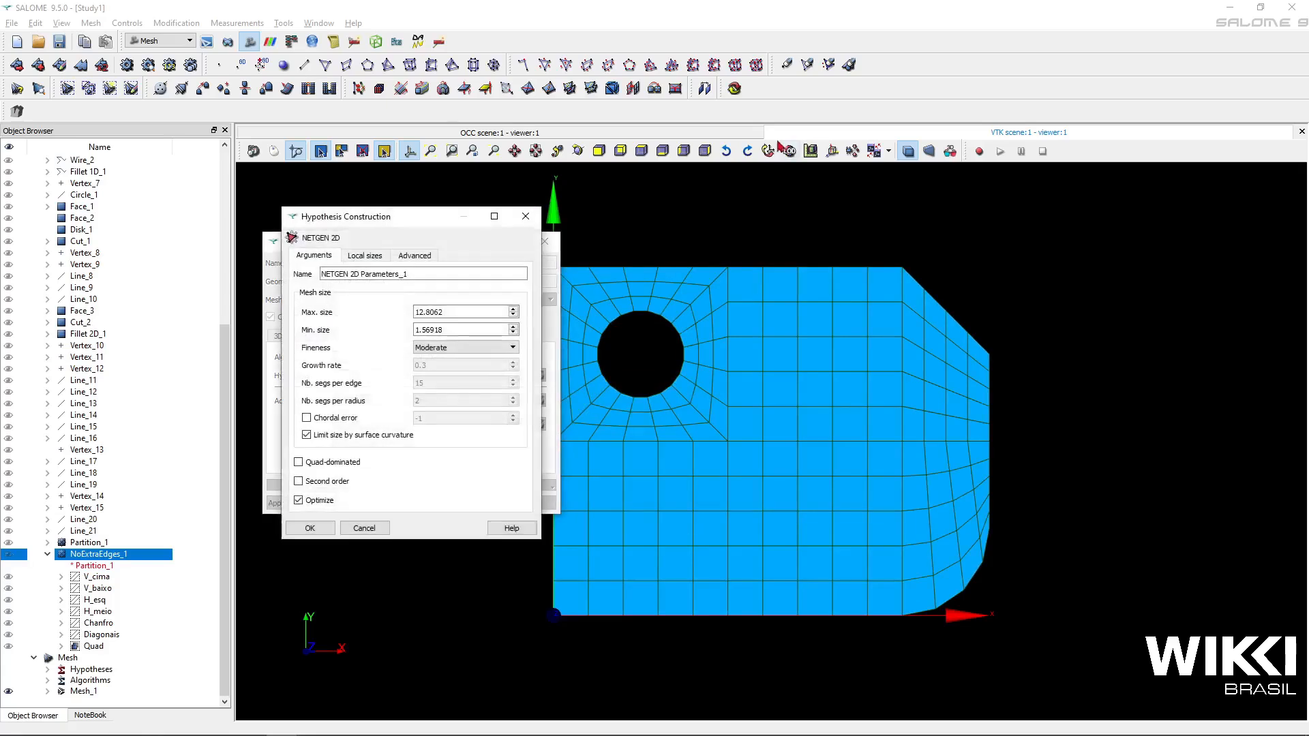
pyautogui.moveTo(418, 213); pyautogui.dragTo(712, 219)
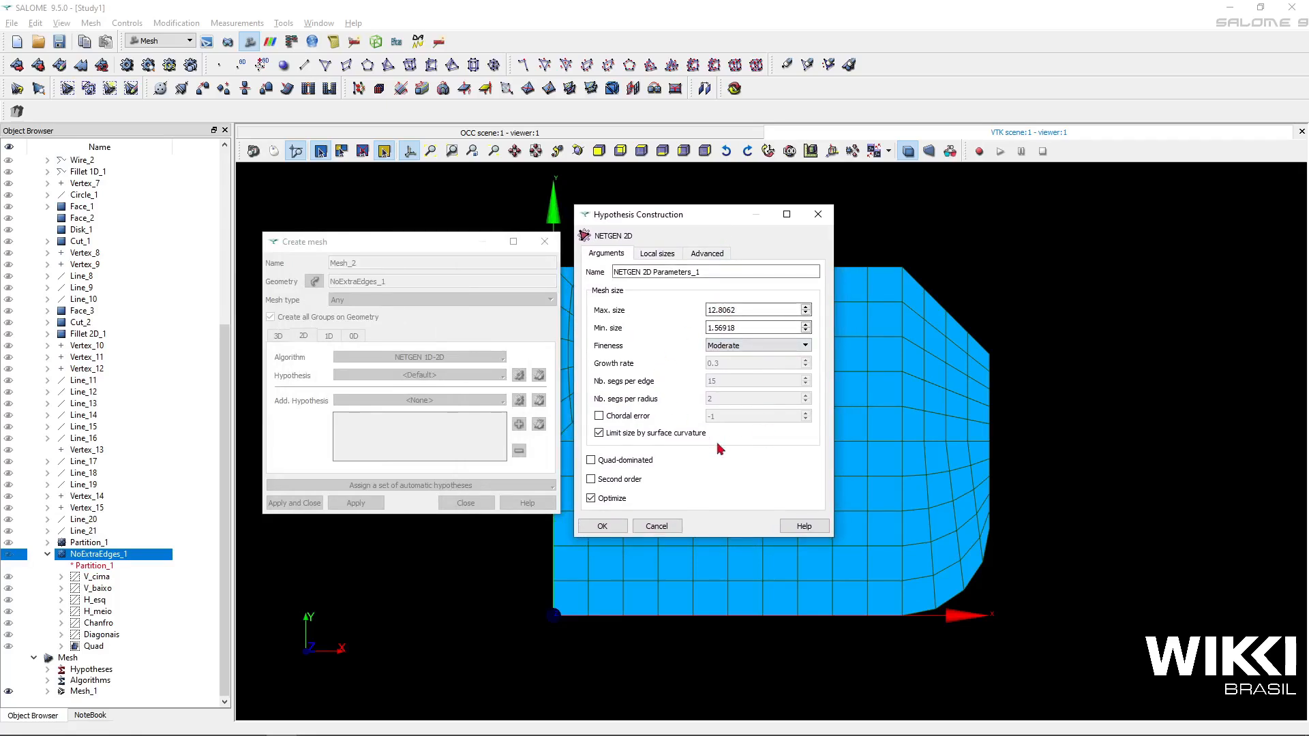
pyautogui.click(659, 256)
pyautogui.click(704, 257)
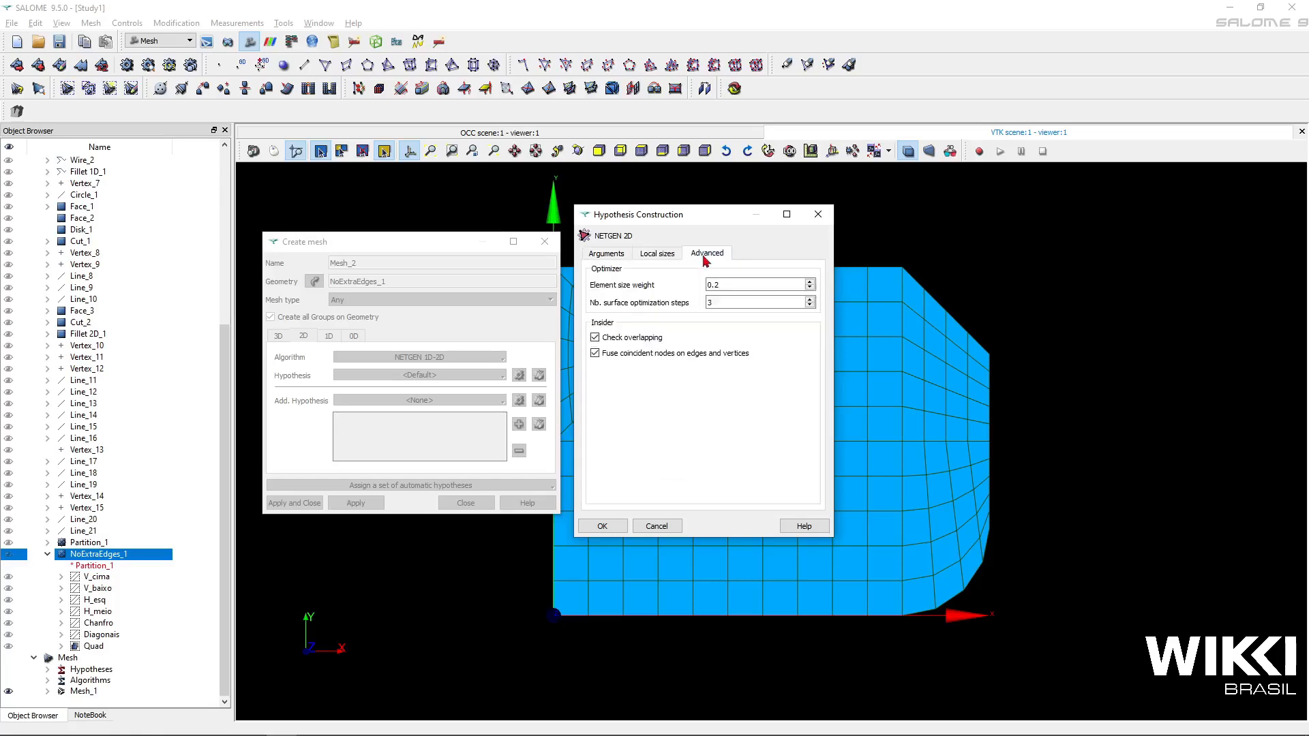
pyautogui.click(614, 256)
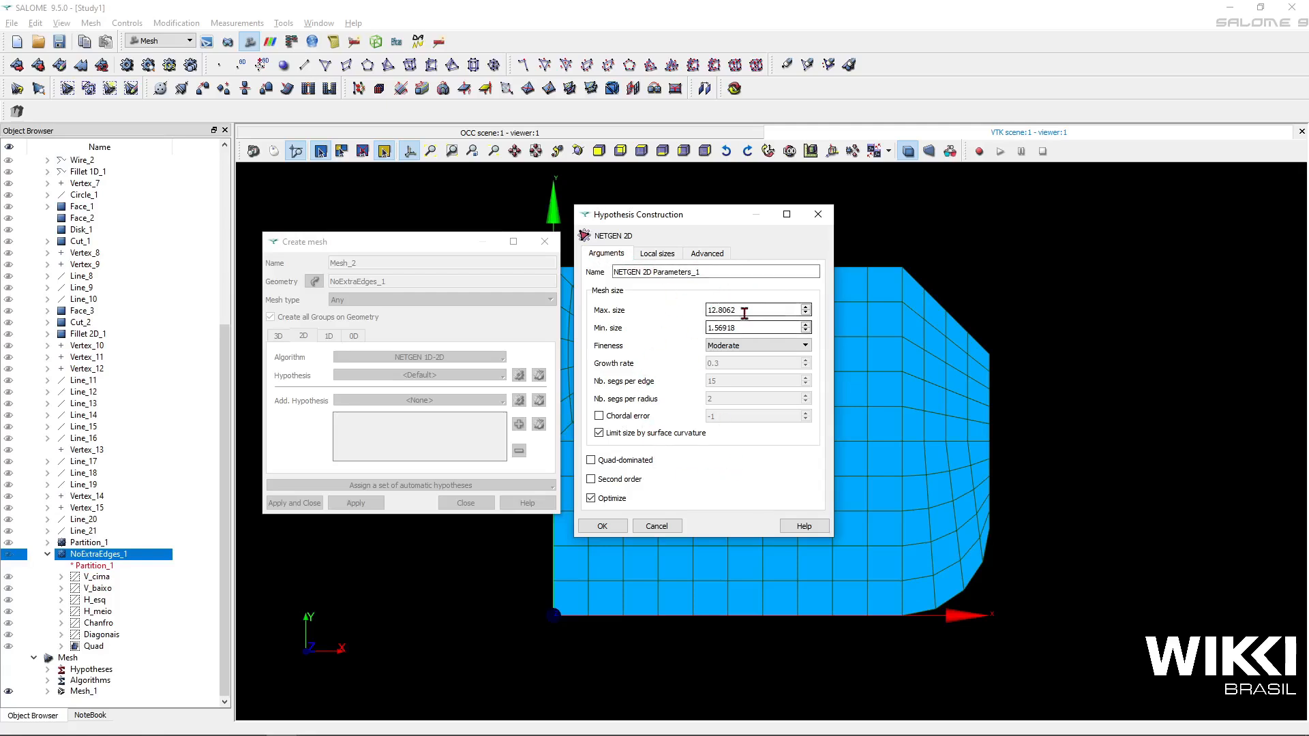
pyautogui.moveTo(768, 308); pyautogui.dragTo(703, 312)
pyautogui.write('10')
pyautogui.press('Tab')
pyautogui.write('2')
# Set the hypothesis fineness to Moderate with Quad-dominated off, and apply the new mesh definition
pyautogui.click(738, 347)
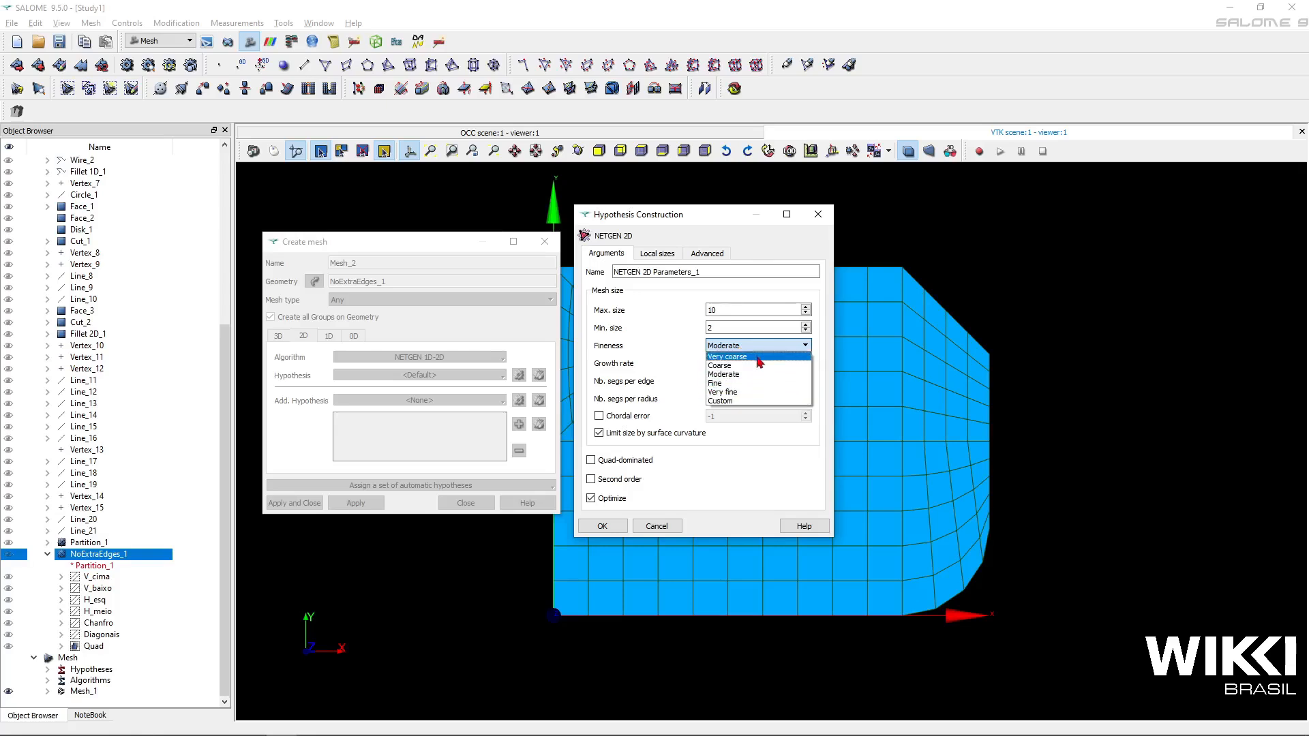
pyautogui.click(750, 403)
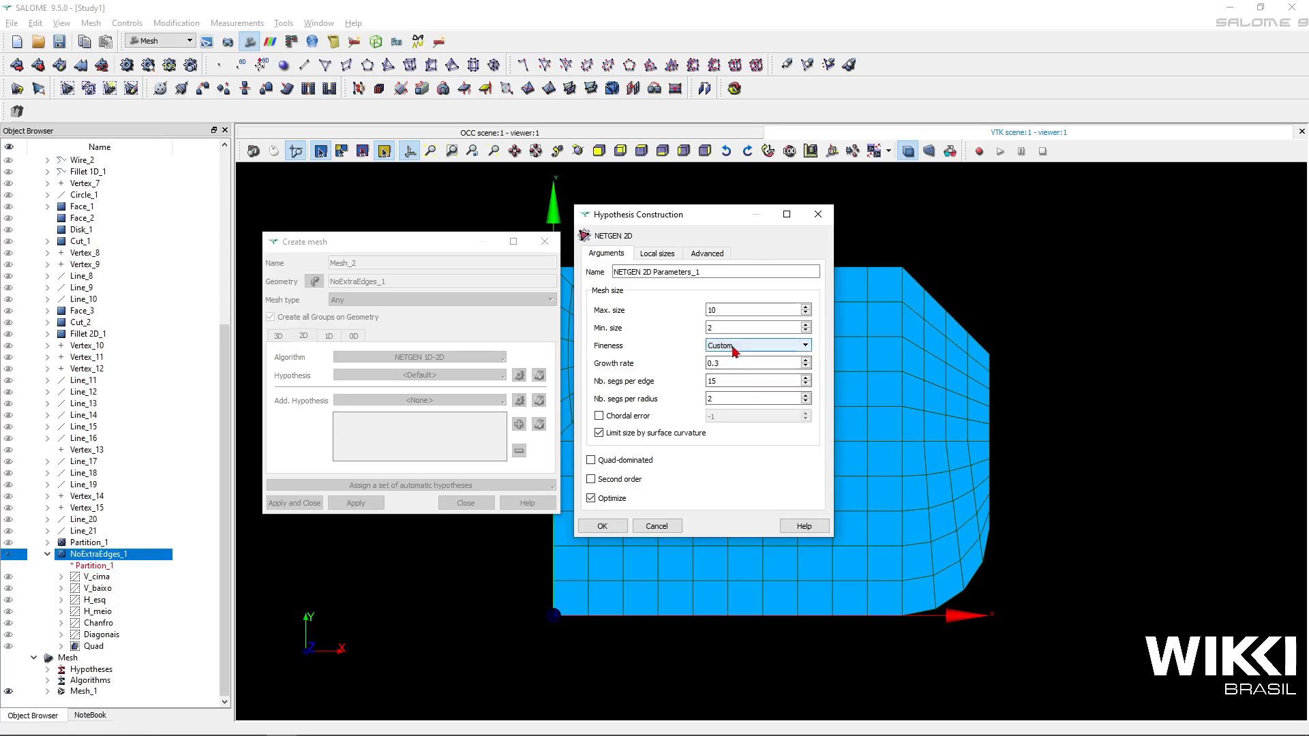
pyautogui.click(749, 347)
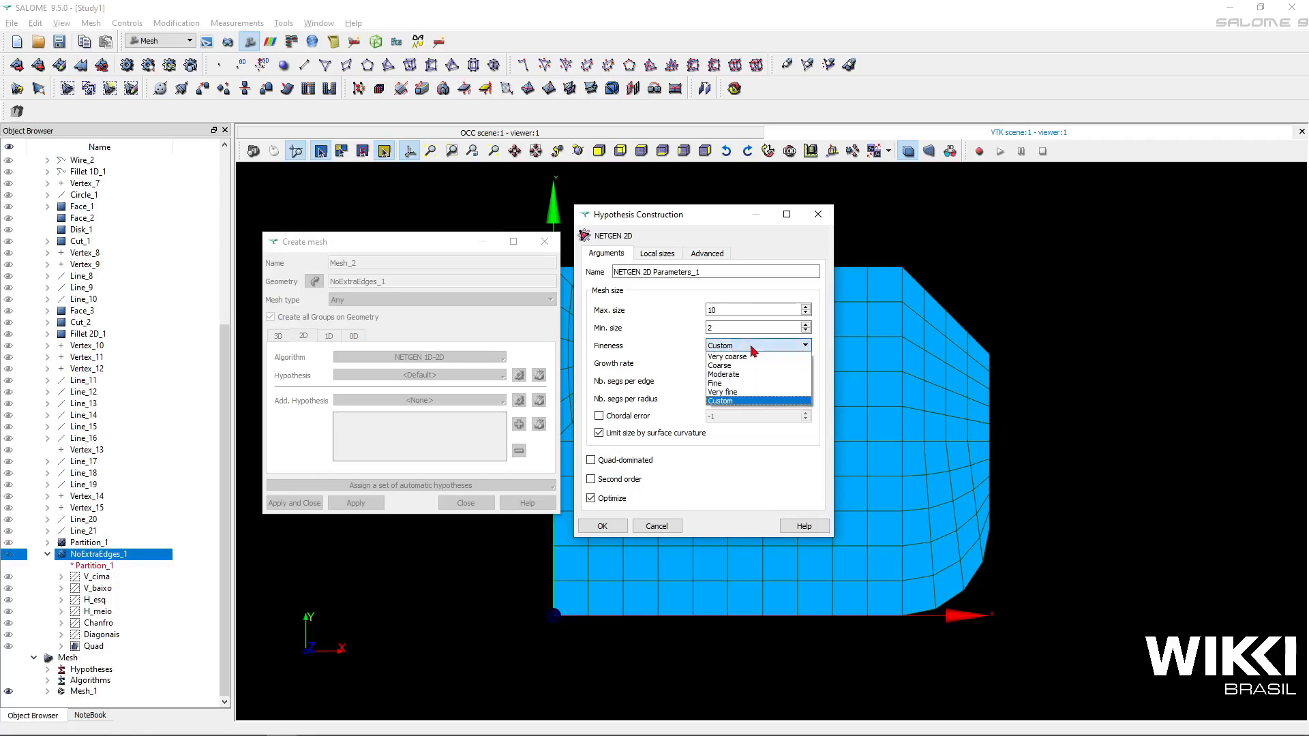
pyautogui.click(748, 376)
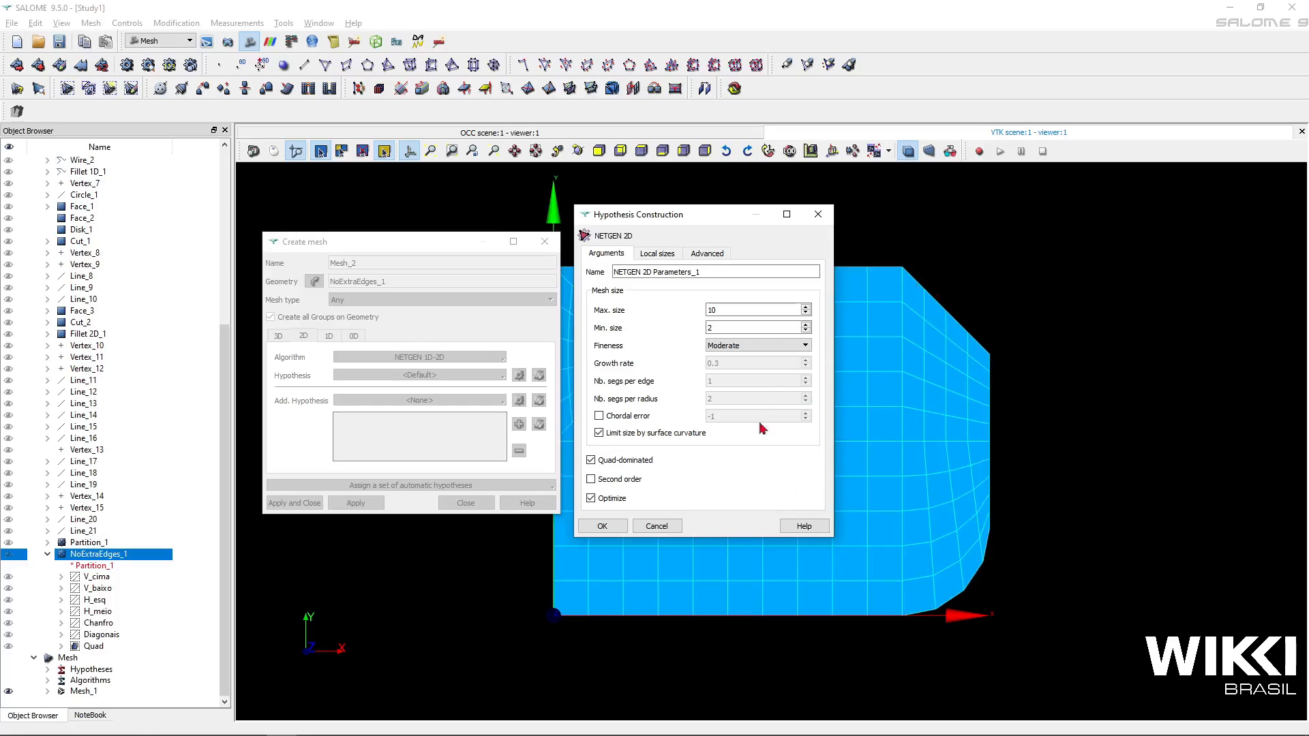
pyautogui.click(645, 462)
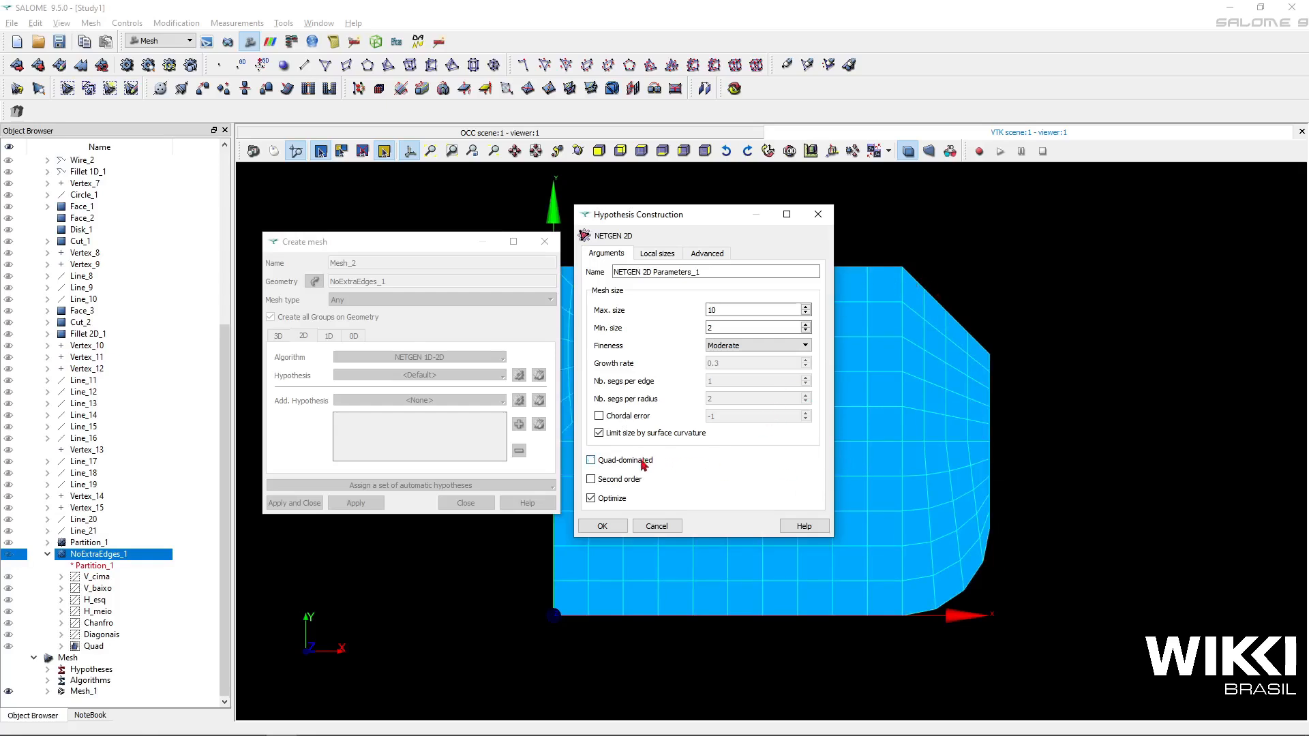
pyautogui.click(602, 527)
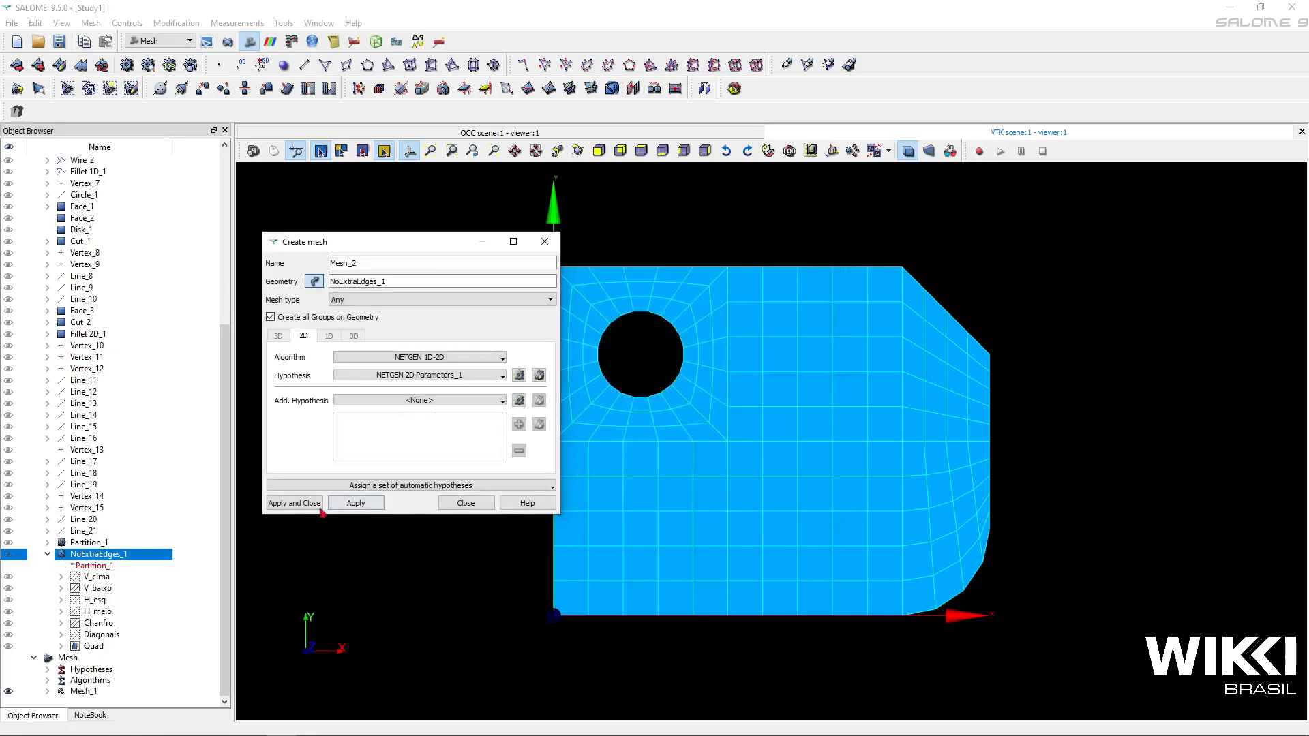
pyautogui.click(305, 508)
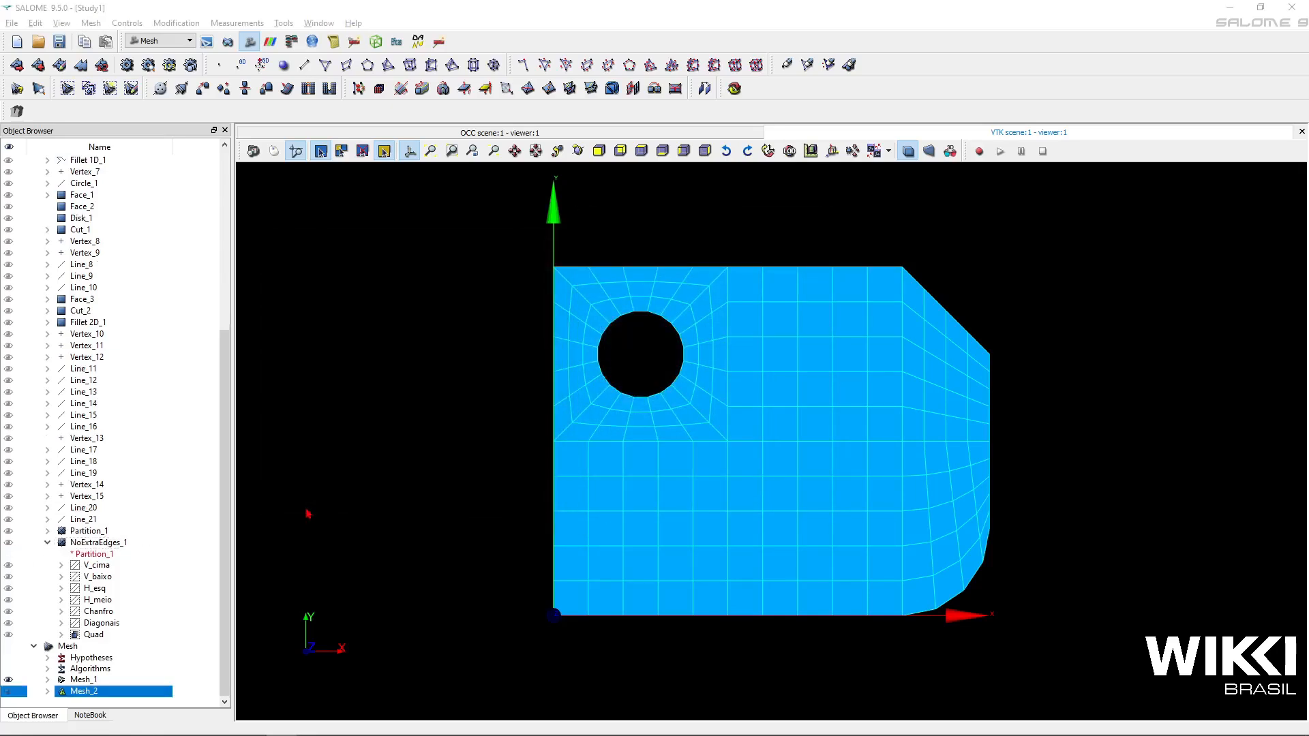
# Compute Mesh_2, dismiss the report and hide Mesh_1 so only the triangular mesh is displayed
pyautogui.click(126, 67)
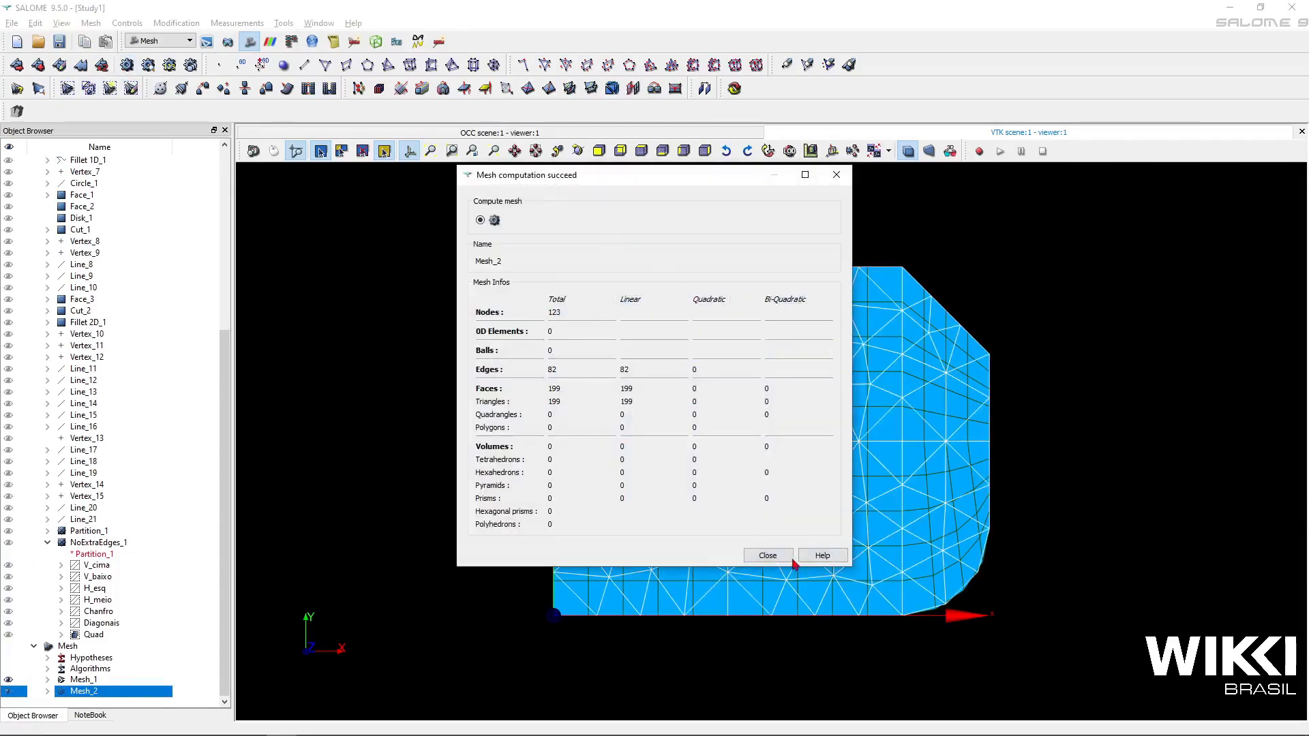
pyautogui.click(784, 557)
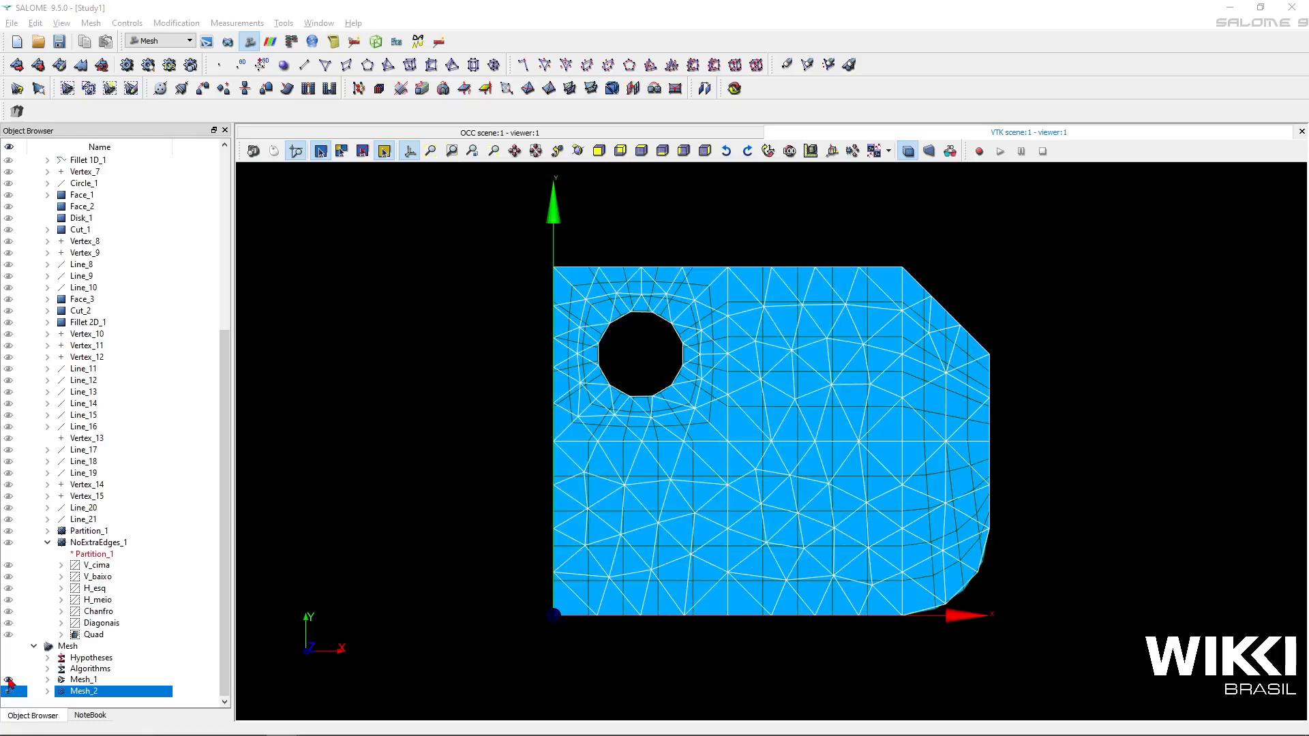
pyautogui.click(9, 679)
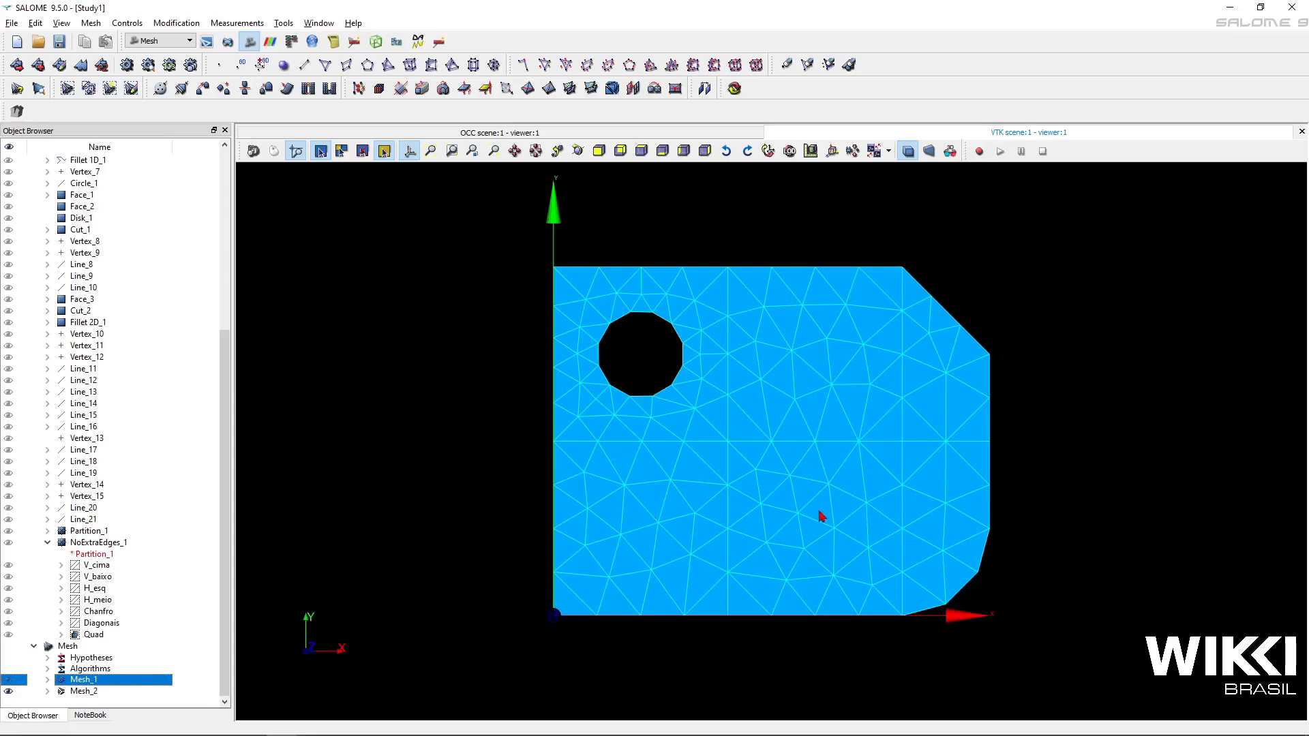
# Edit Mesh_2's NETGEN 2D Parameters hypothesis to use a smaller maximum element size, and apply the change
pyautogui.click(86, 692)
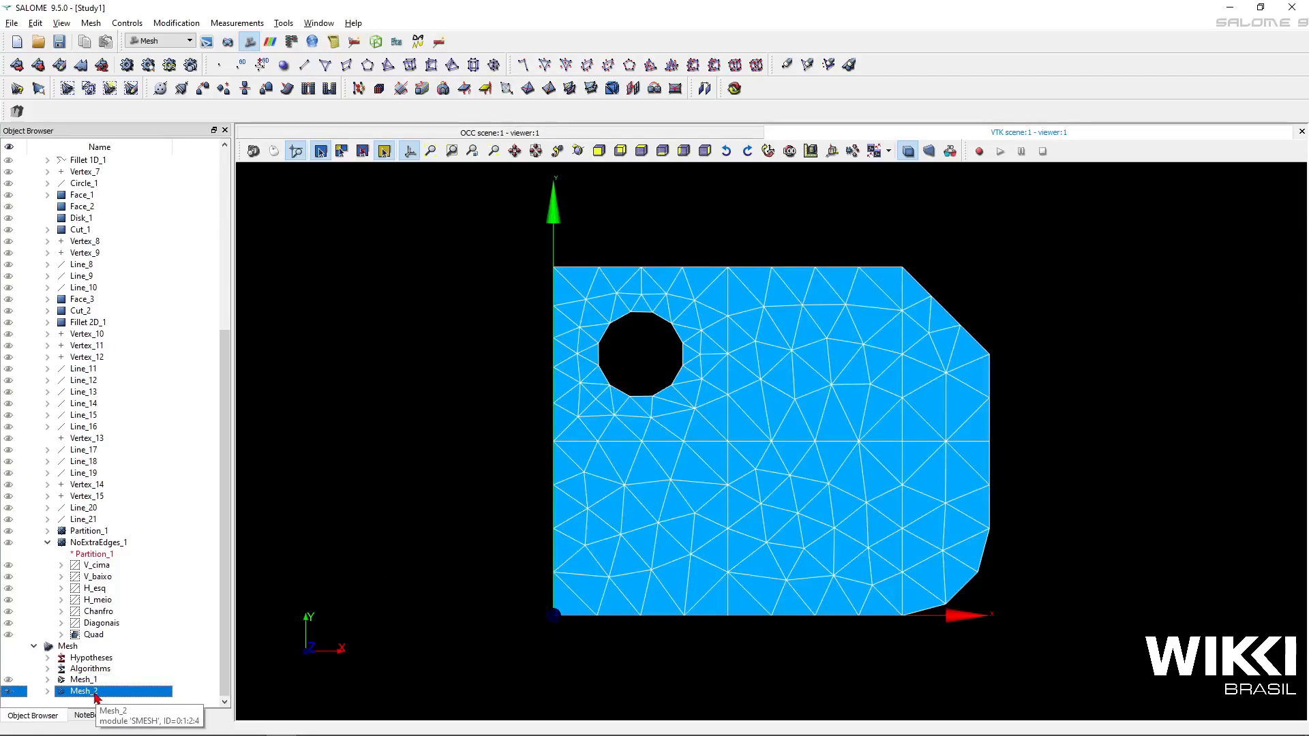
pyautogui.rightClick(96, 695)
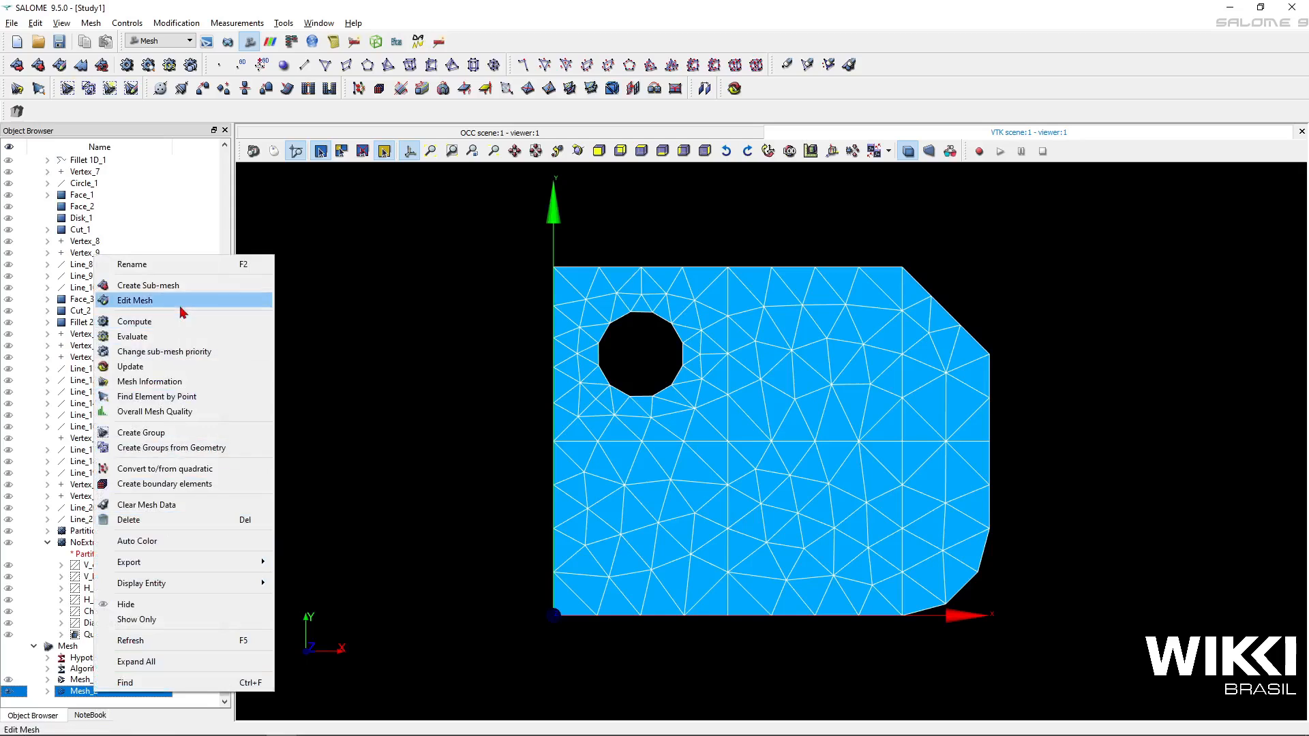
pyautogui.click(330, 291)
pyautogui.click(99, 694)
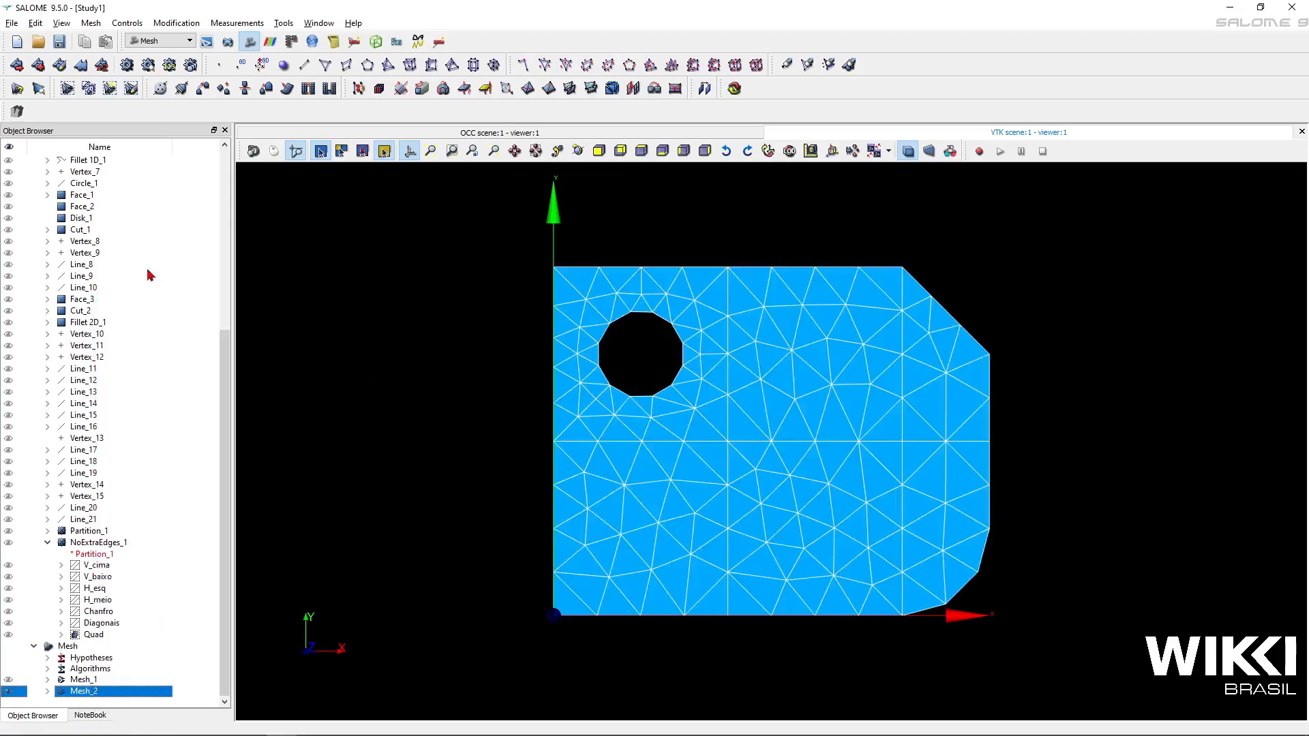
pyautogui.click(61, 66)
pyautogui.moveTo(684, 236); pyautogui.dragTo(423, 253)
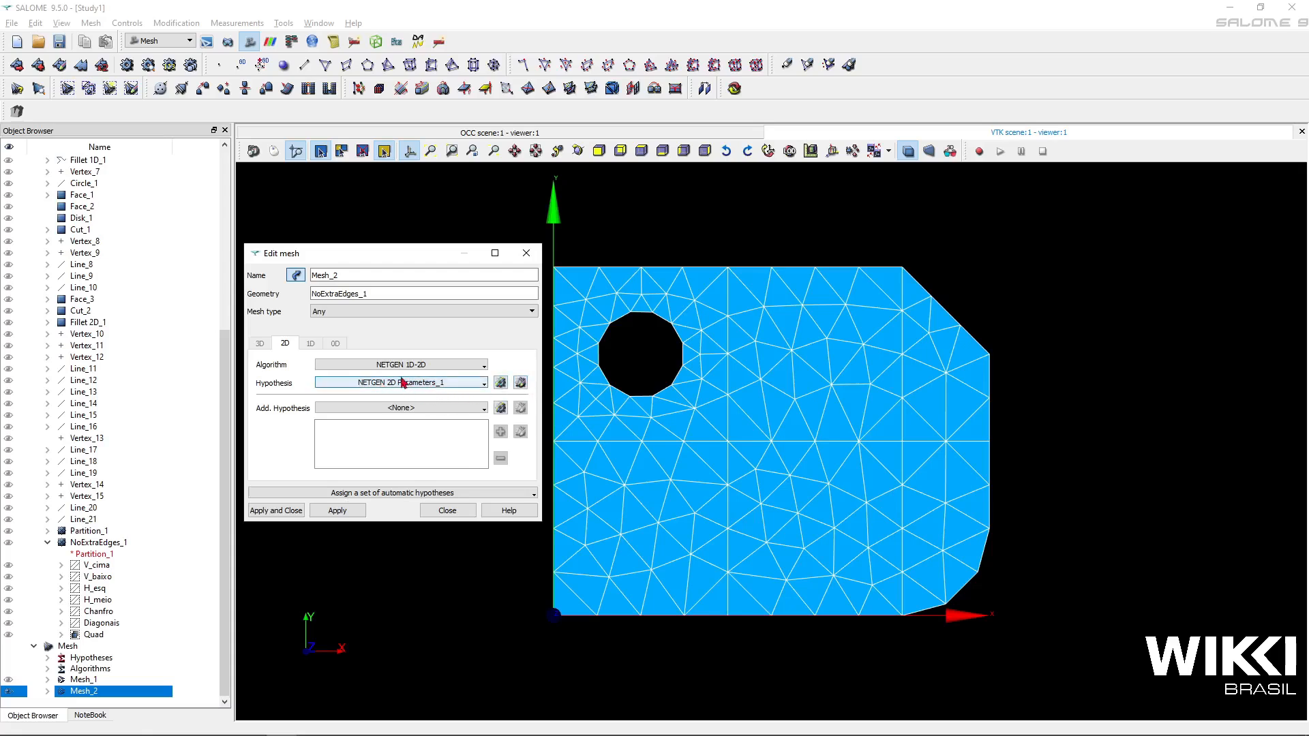
pyautogui.click(520, 382)
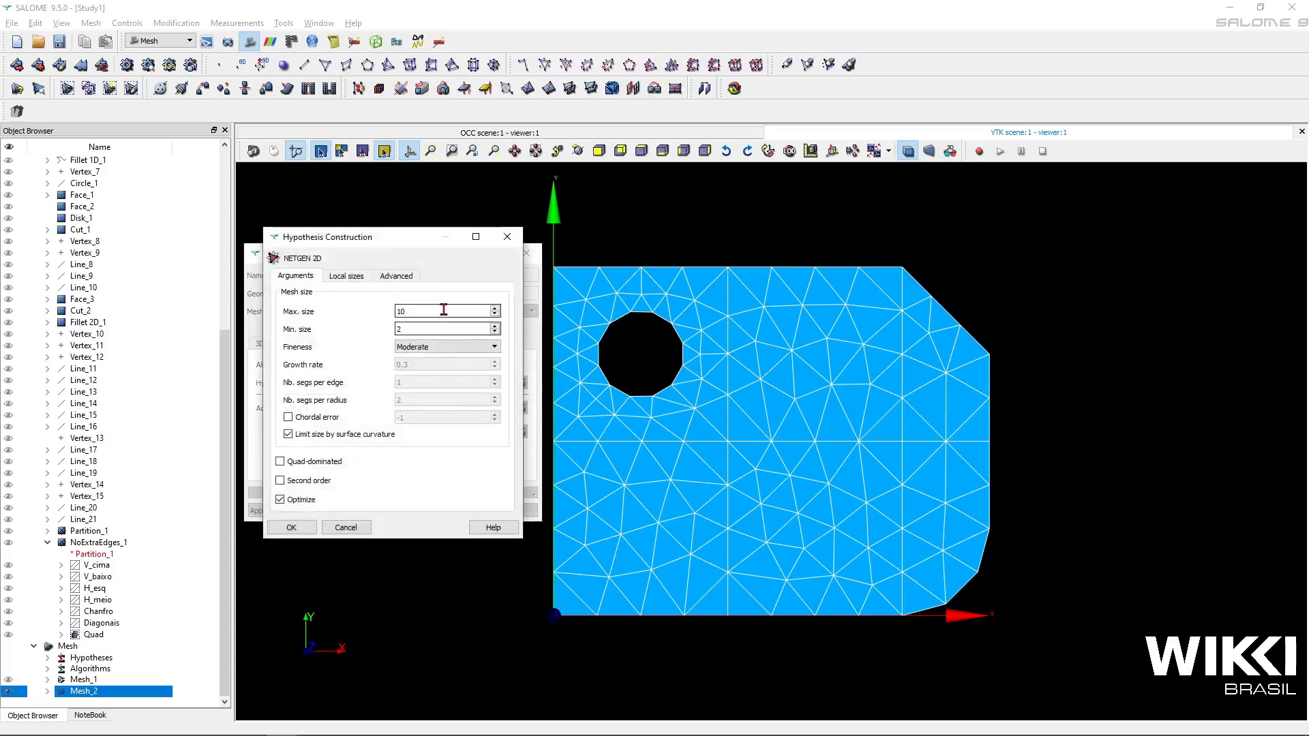
pyautogui.moveTo(442, 311); pyautogui.dragTo(393, 308)
pyautogui.click(311, 528)
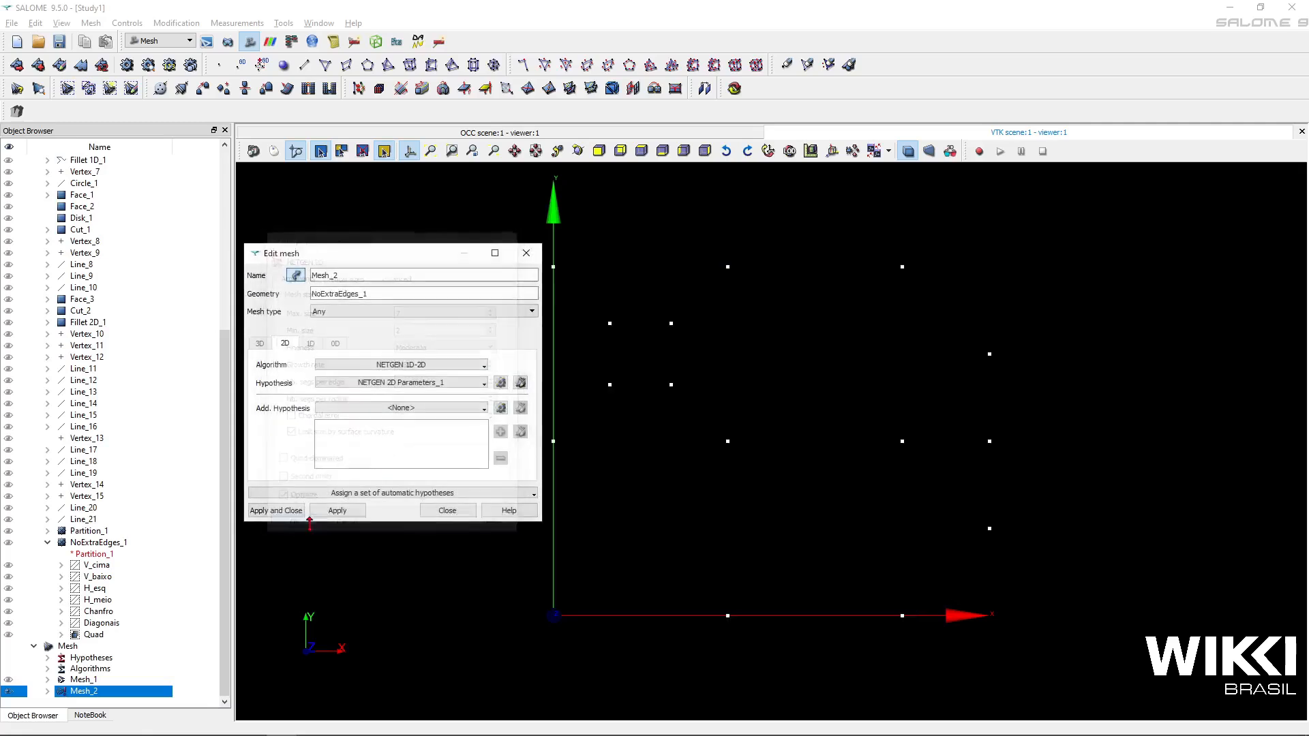
pyautogui.click(275, 511)
# Recompute Mesh_2 with the reduced element size and dismiss the computation report
pyautogui.click(67, 684)
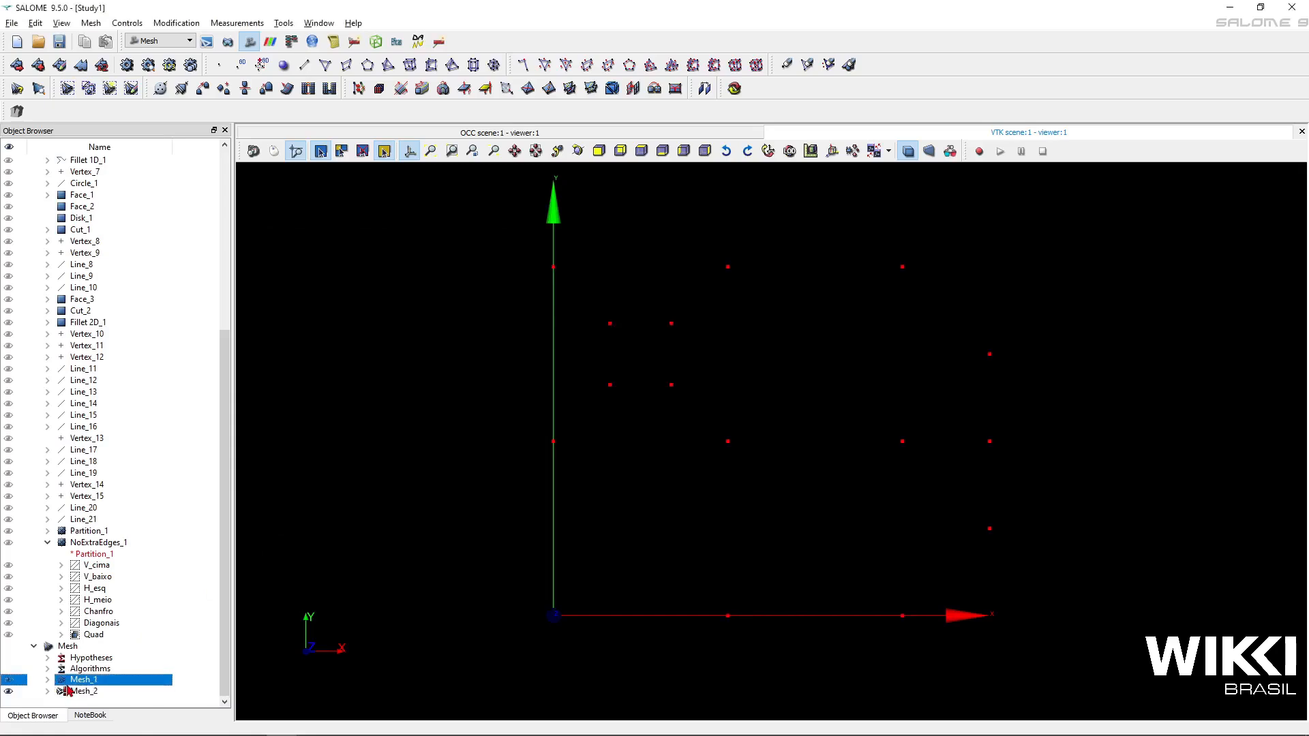
pyautogui.click(72, 692)
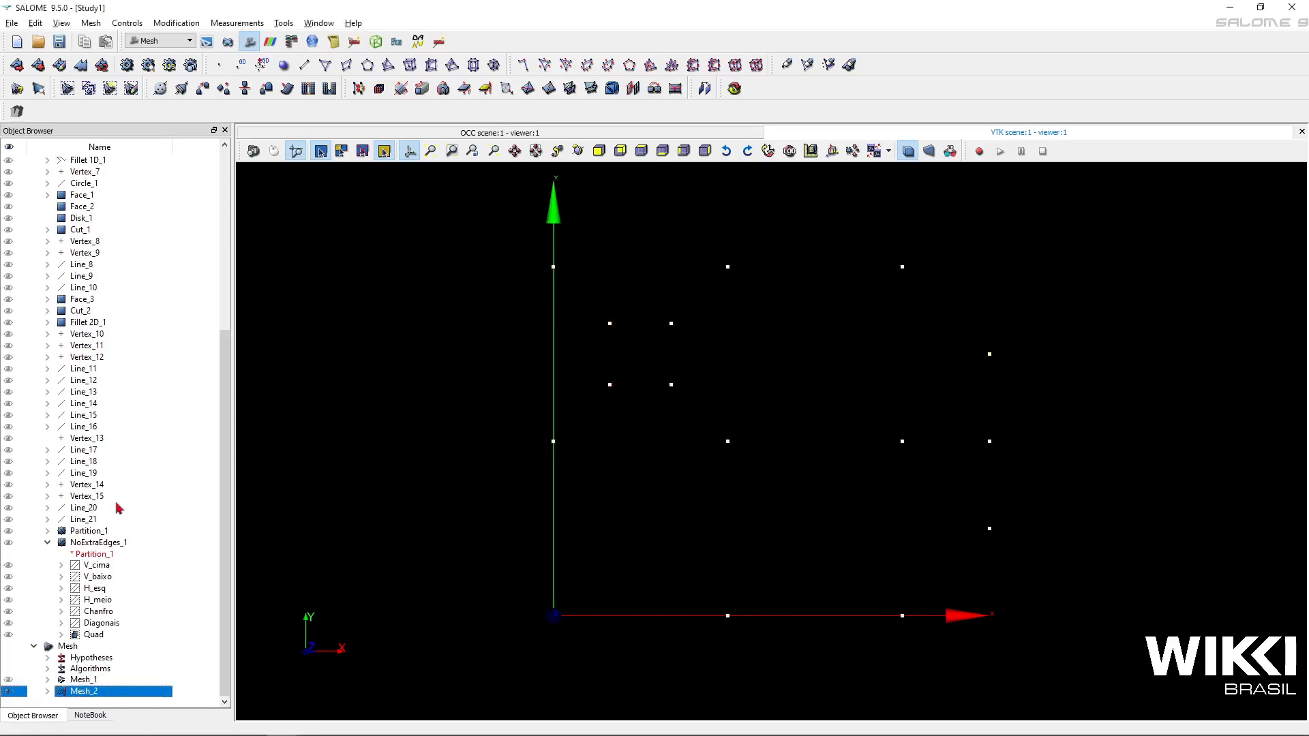
pyautogui.click(127, 65)
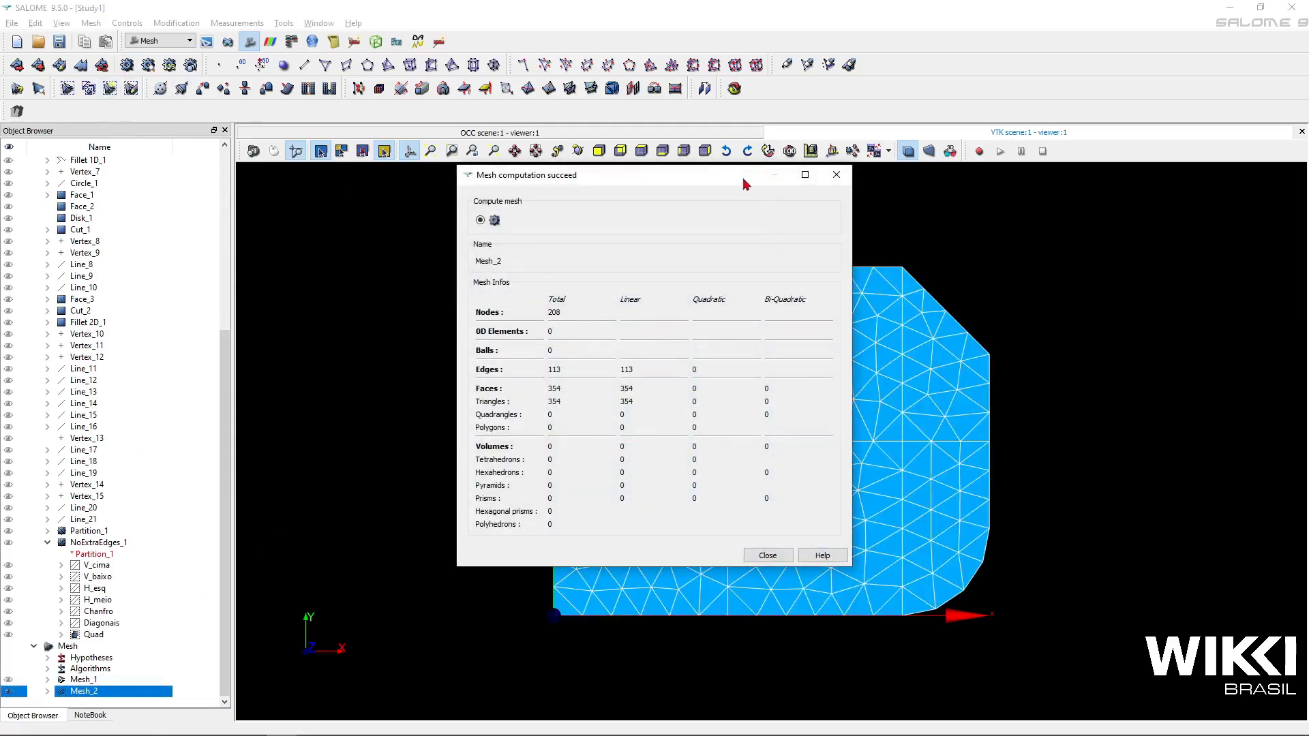
pyautogui.moveTo(563, 181); pyautogui.dragTo(449, 193)
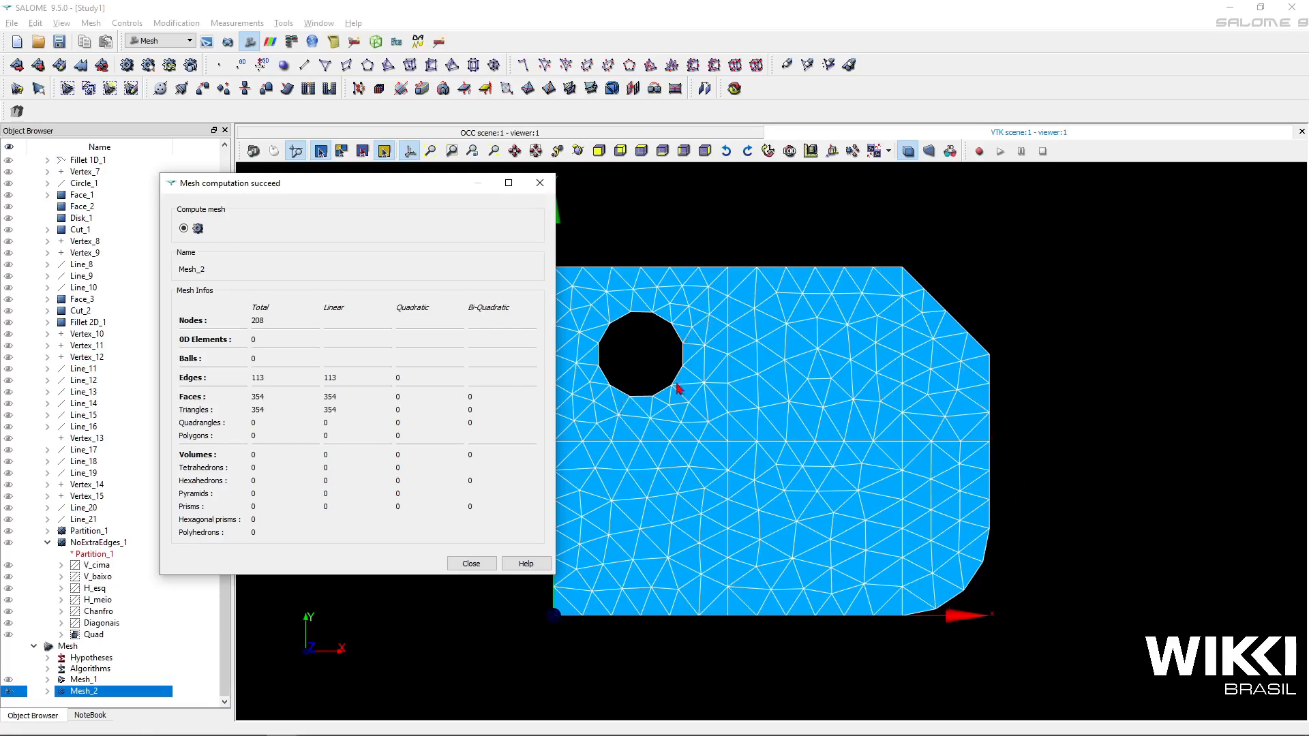
pyautogui.click(471, 564)
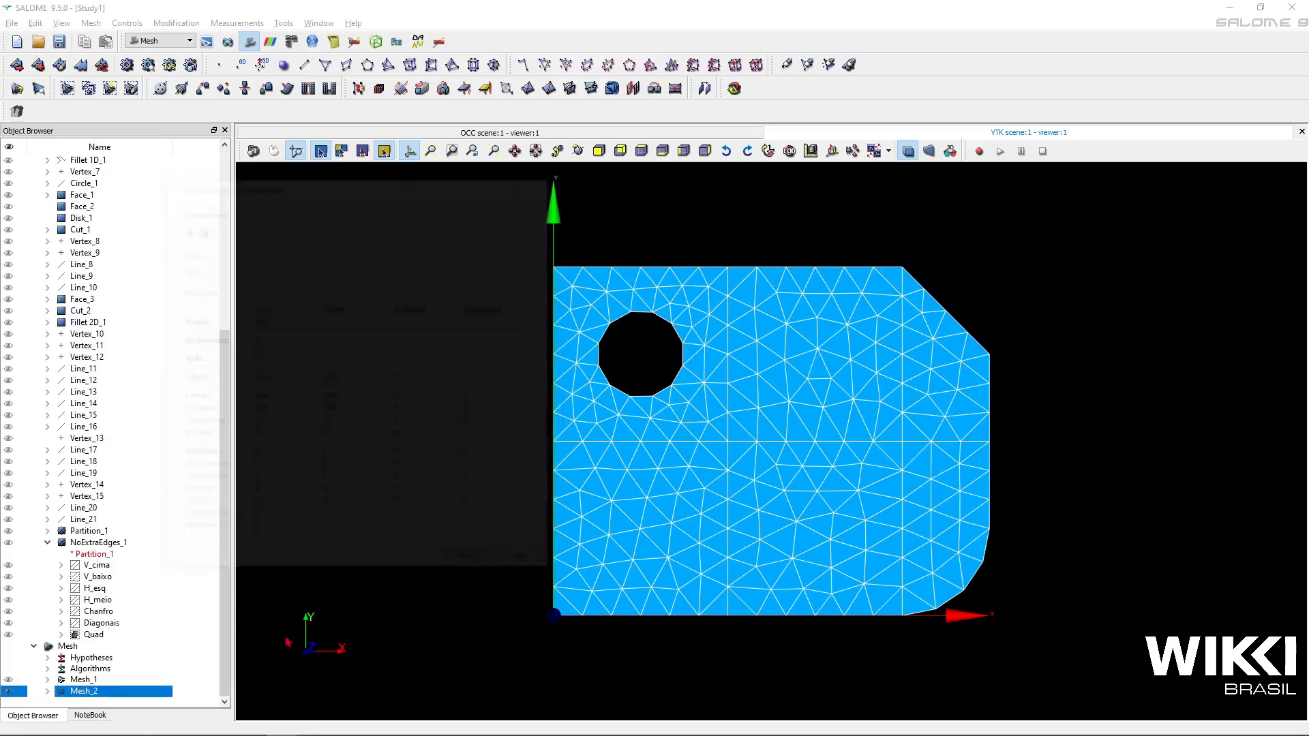
# Compare the quadrangle and triangle meshes by displaying Mesh_1 alone, followed by Mesh_2 alone
pyautogui.click(9, 679)
pyautogui.click(9, 693)
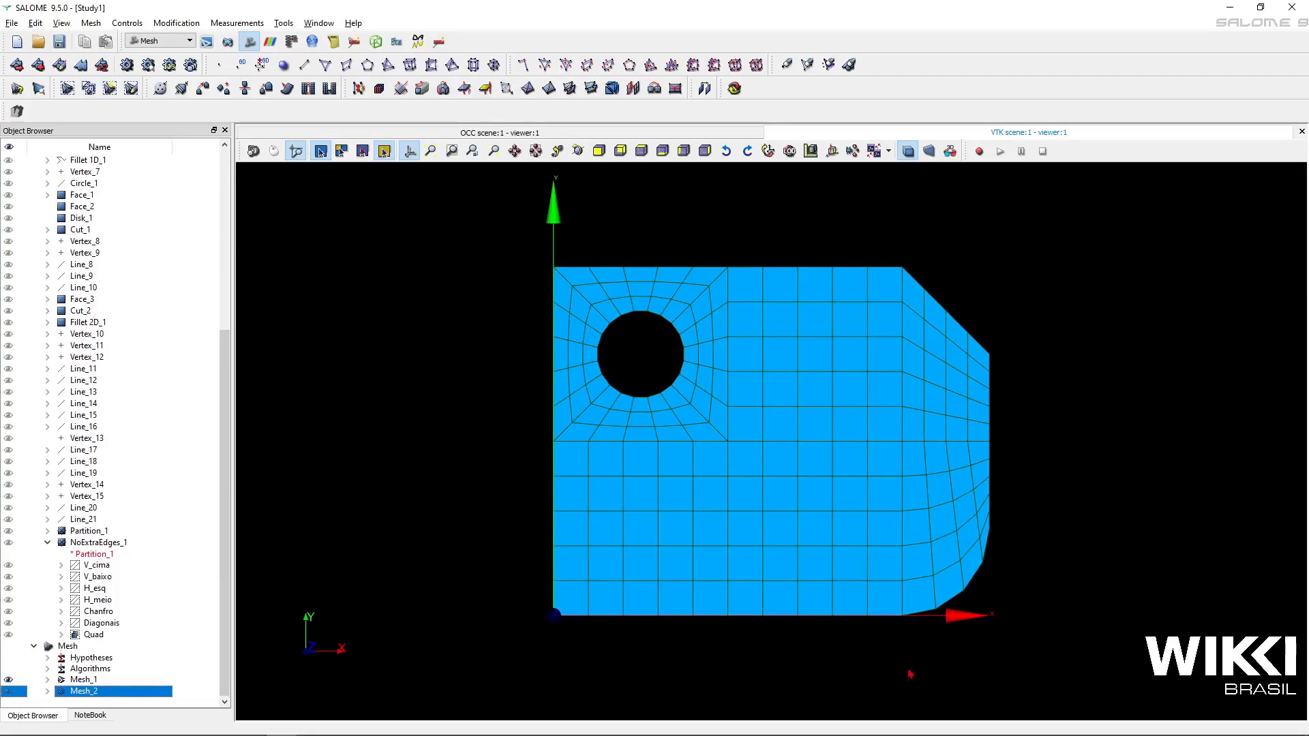
pyautogui.click(9, 692)
pyautogui.click(9, 680)
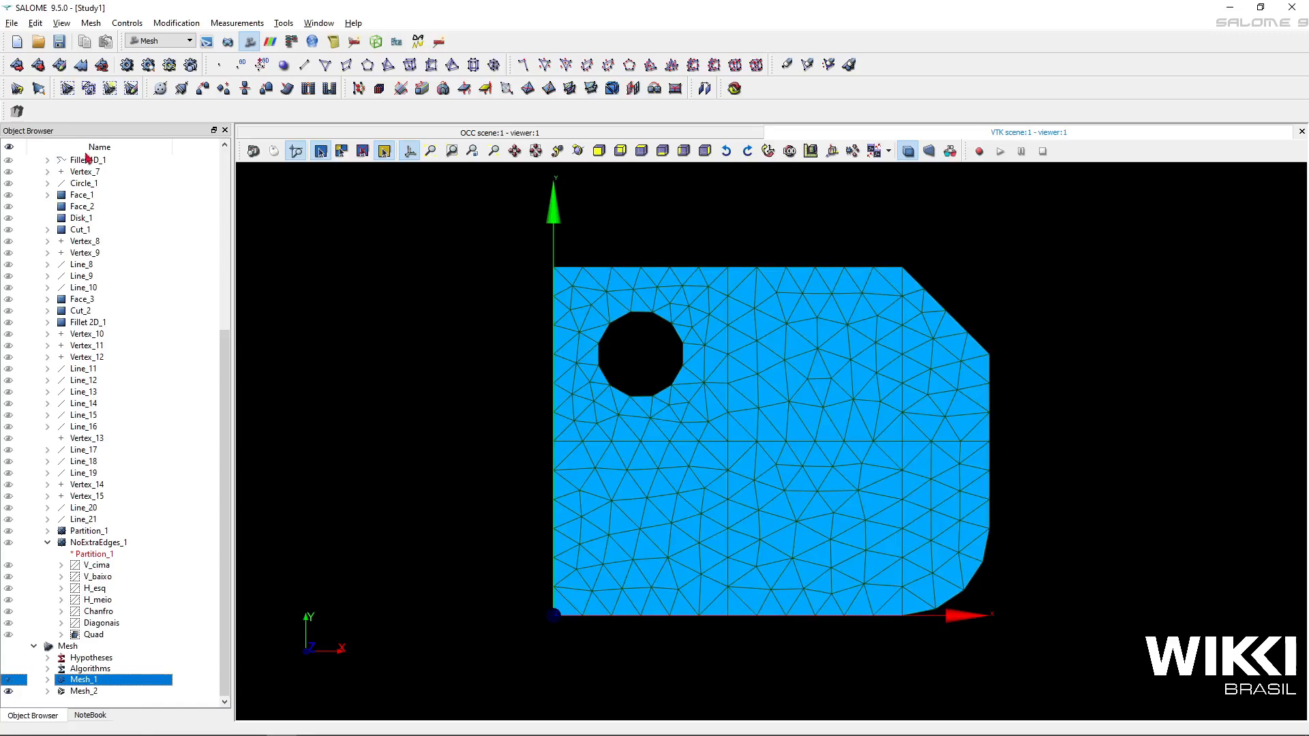
# Set up a new mesh on NoExtraEdges_1 with the NETGEN 1D-2D algorithm
pyautogui.click(17, 65)
pyautogui.moveTo(661, 240); pyautogui.dragTo(457, 249)
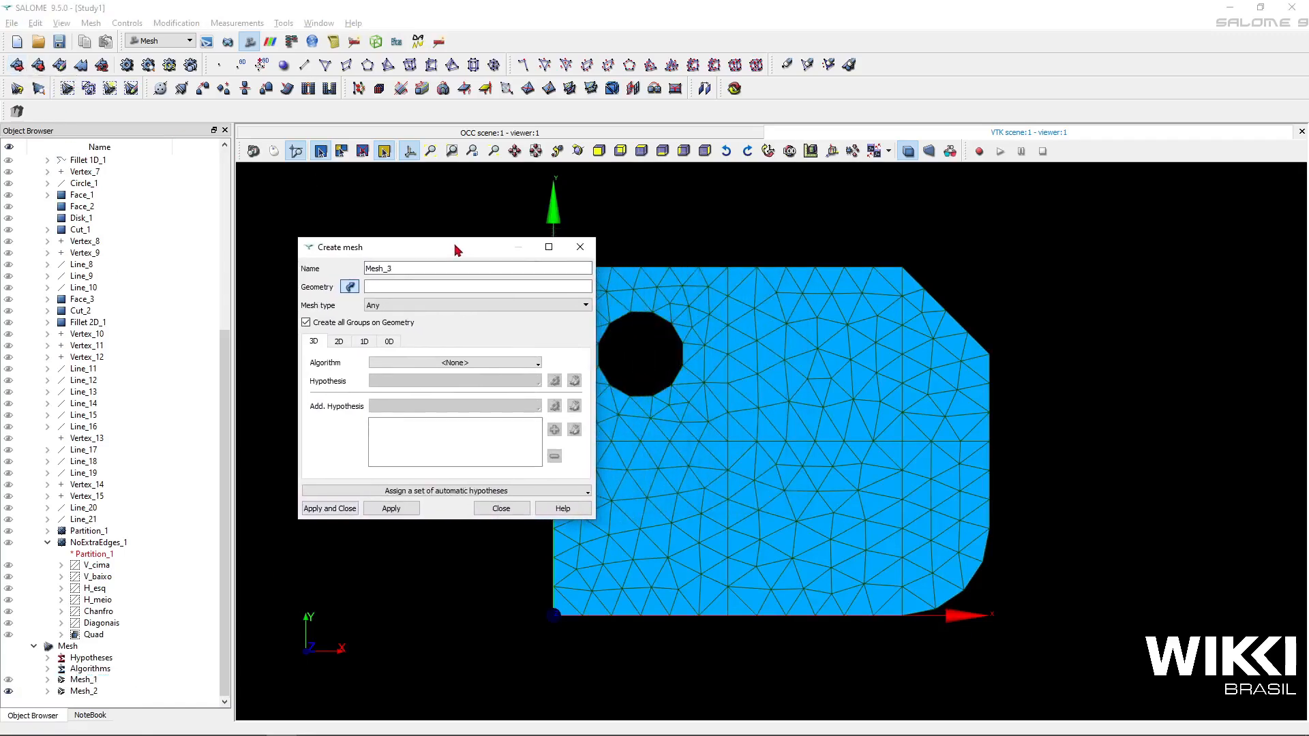
pyautogui.click(109, 543)
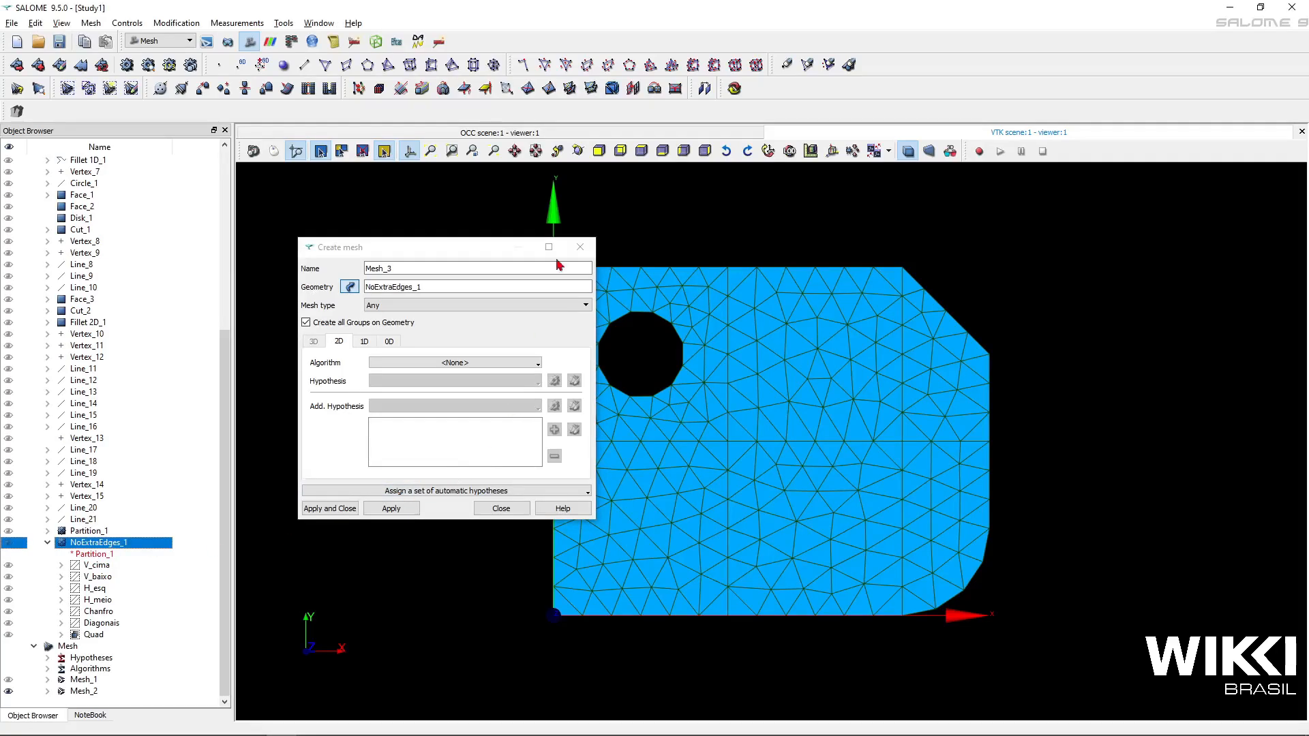
pyautogui.click(512, 251)
pyautogui.moveTo(451, 242); pyautogui.dragTo(399, 239)
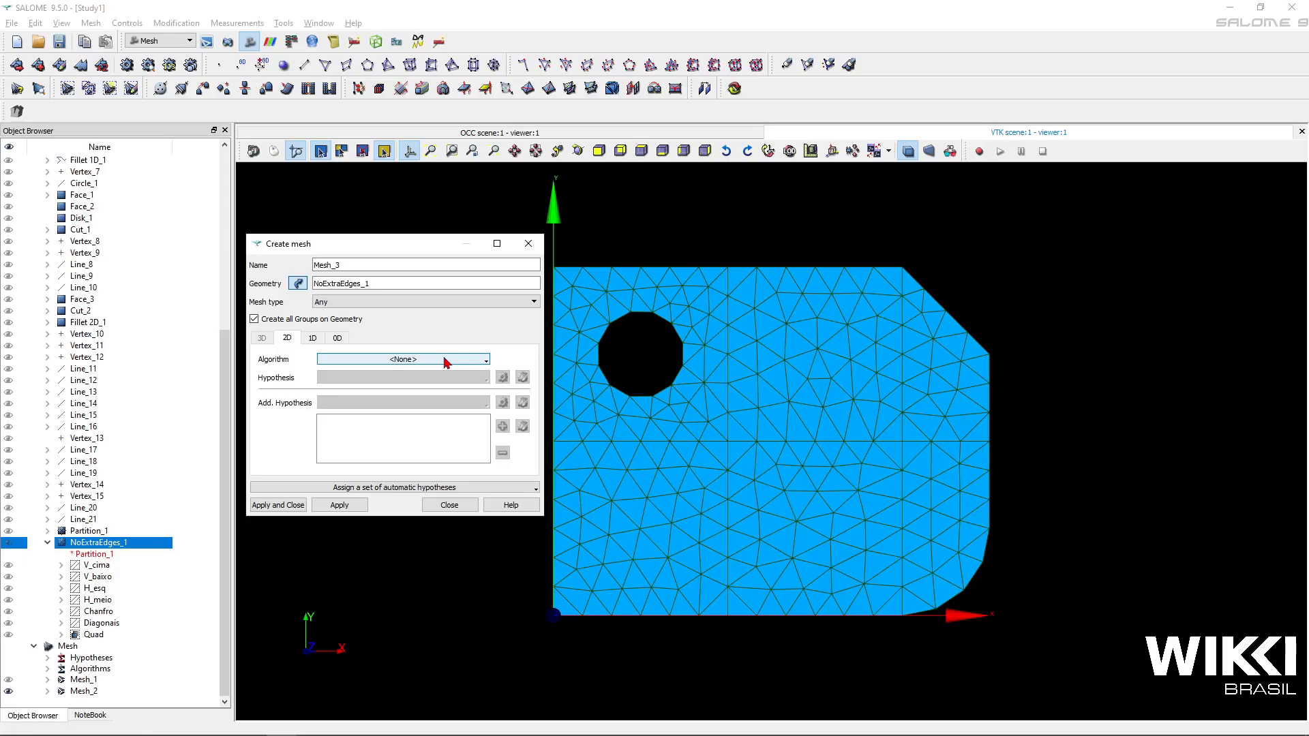
pyautogui.click(444, 361)
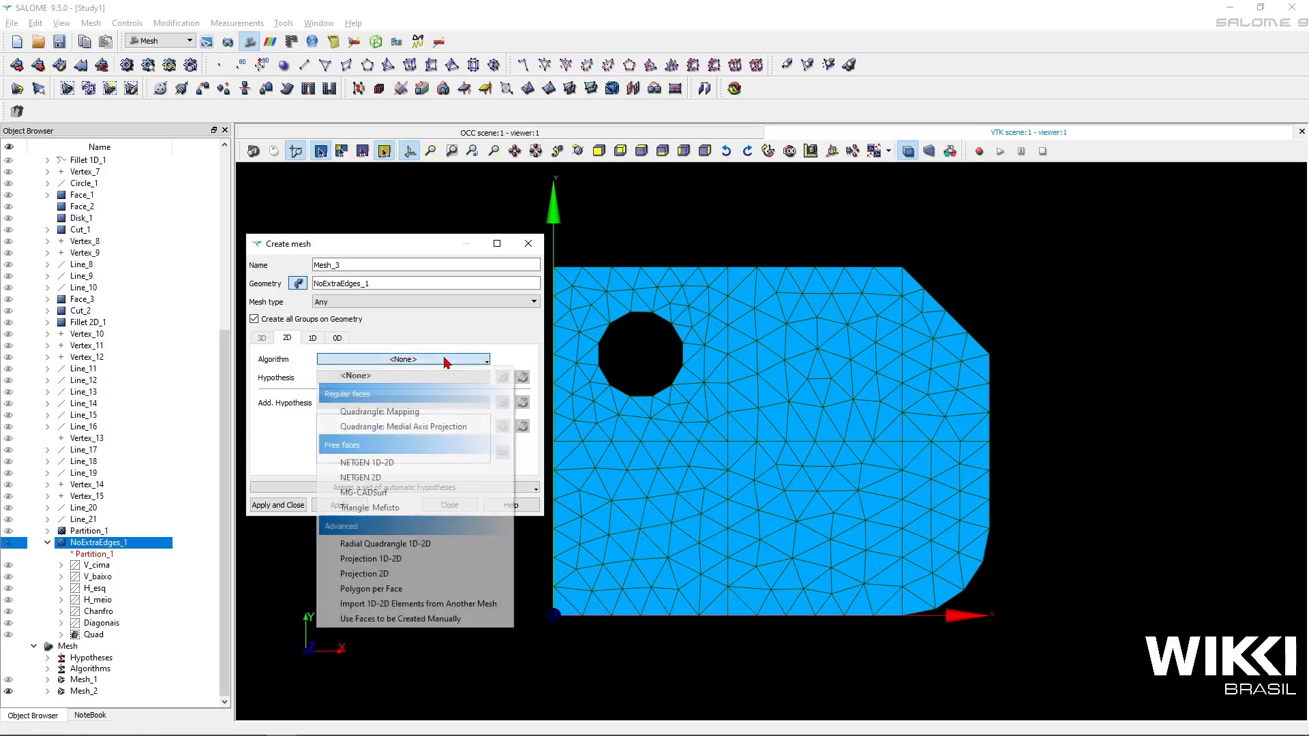
pyautogui.click(432, 464)
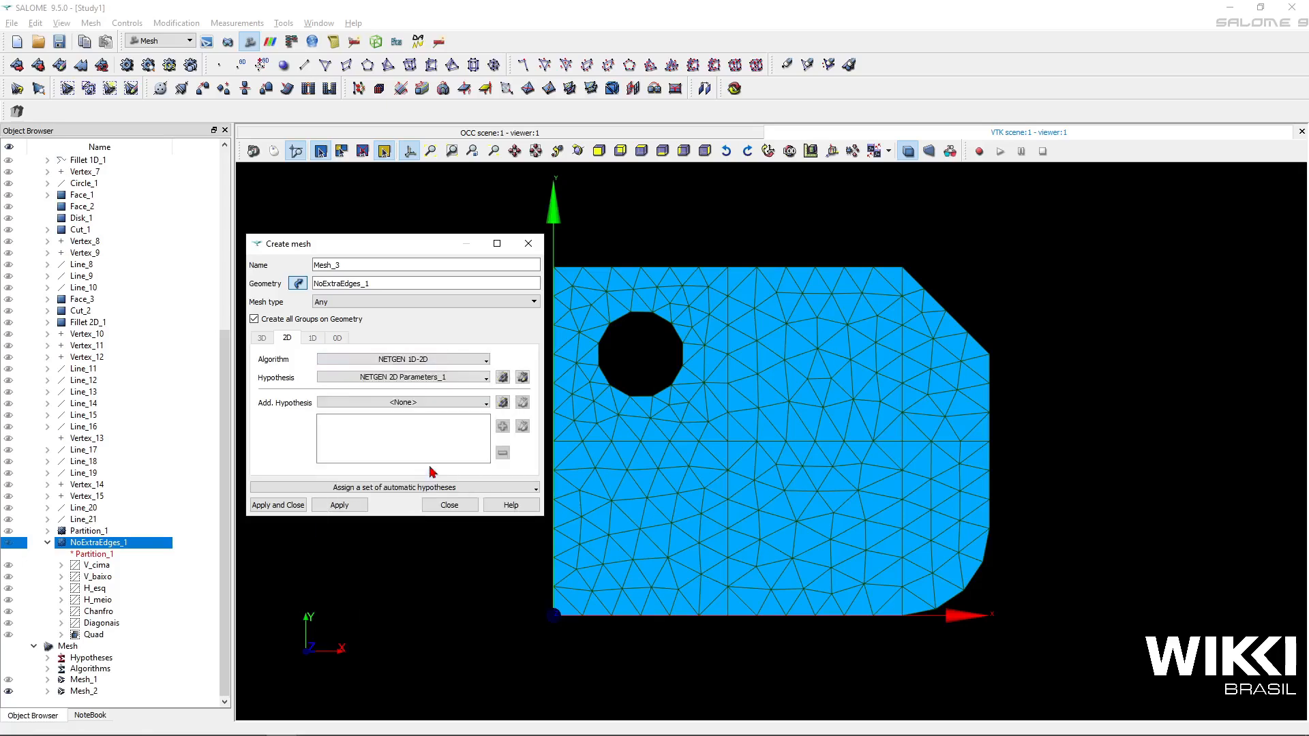
# Give Mesh_3 a new NETGEN 2D Parameters hypothesis with maximum size 7 and minimum size 2, and create the mesh
pyautogui.click(502, 377)
pyautogui.click(564, 388)
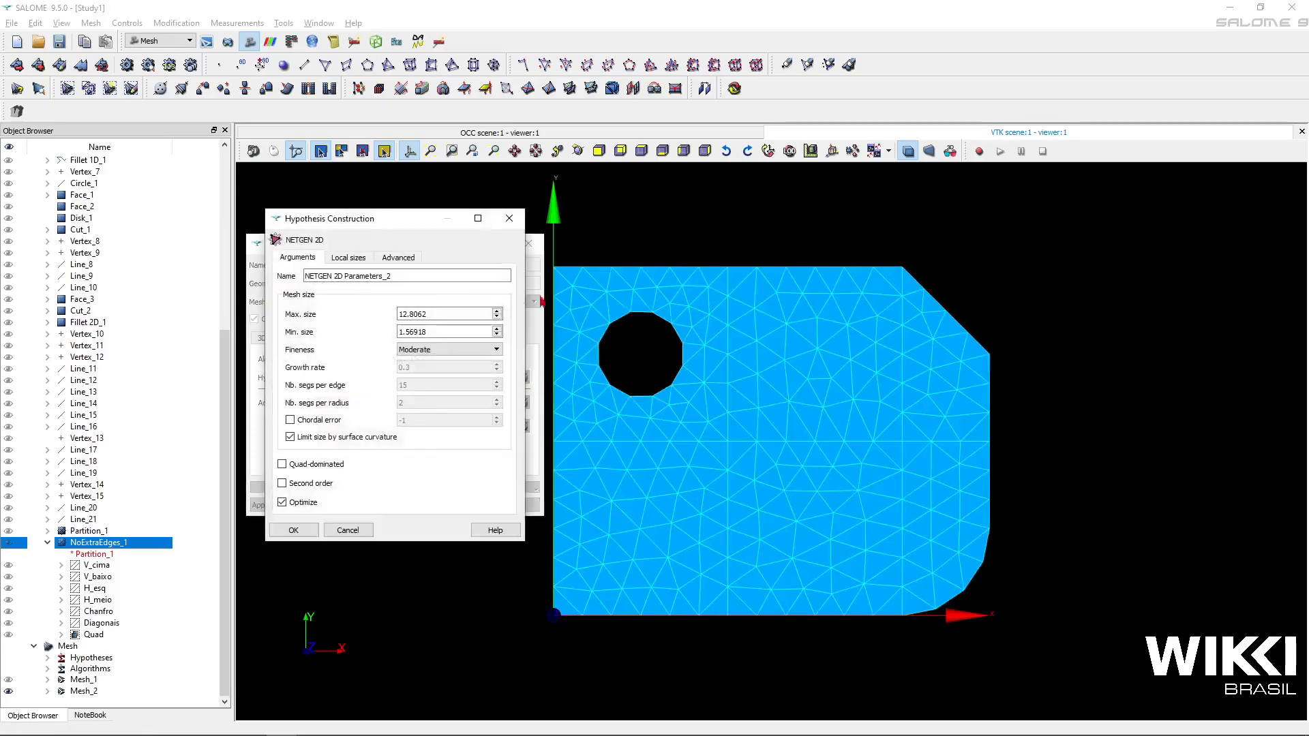
pyautogui.moveTo(466, 311); pyautogui.dragTo(382, 308)
pyautogui.write('7')
pyautogui.press('Tab')
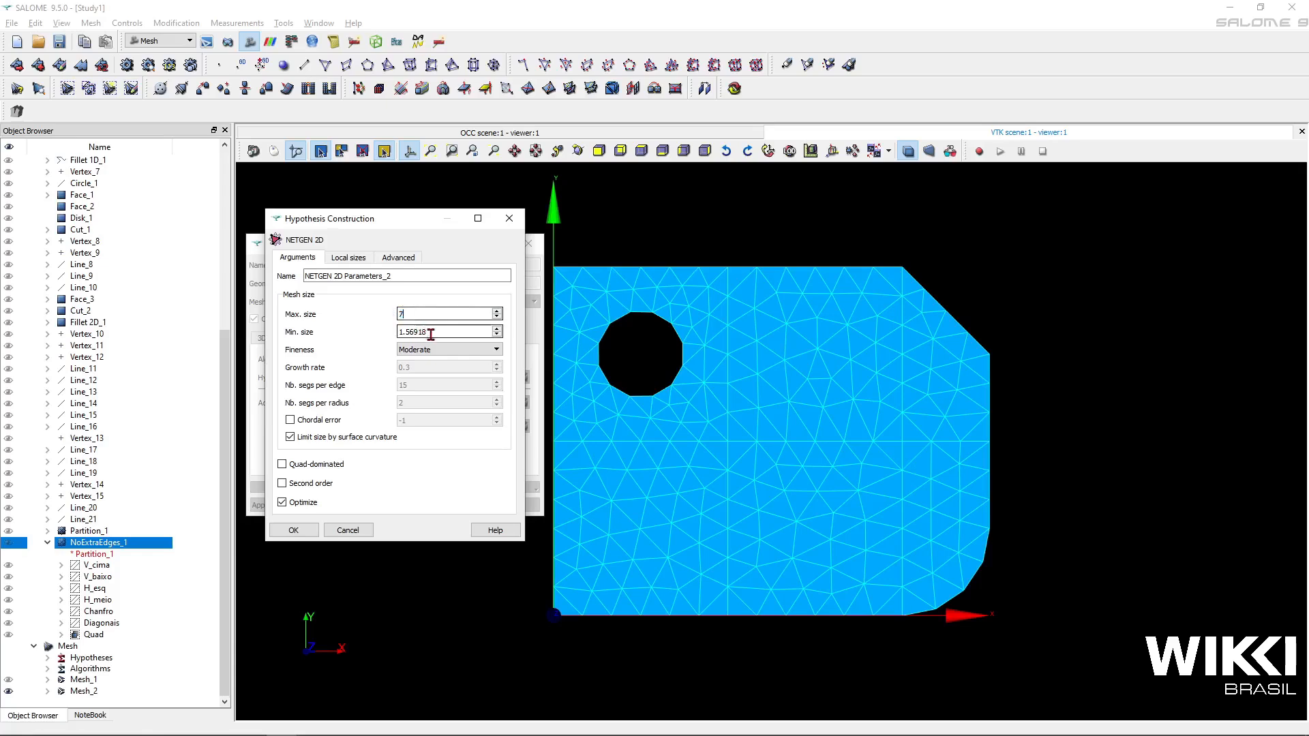
pyautogui.write('2')
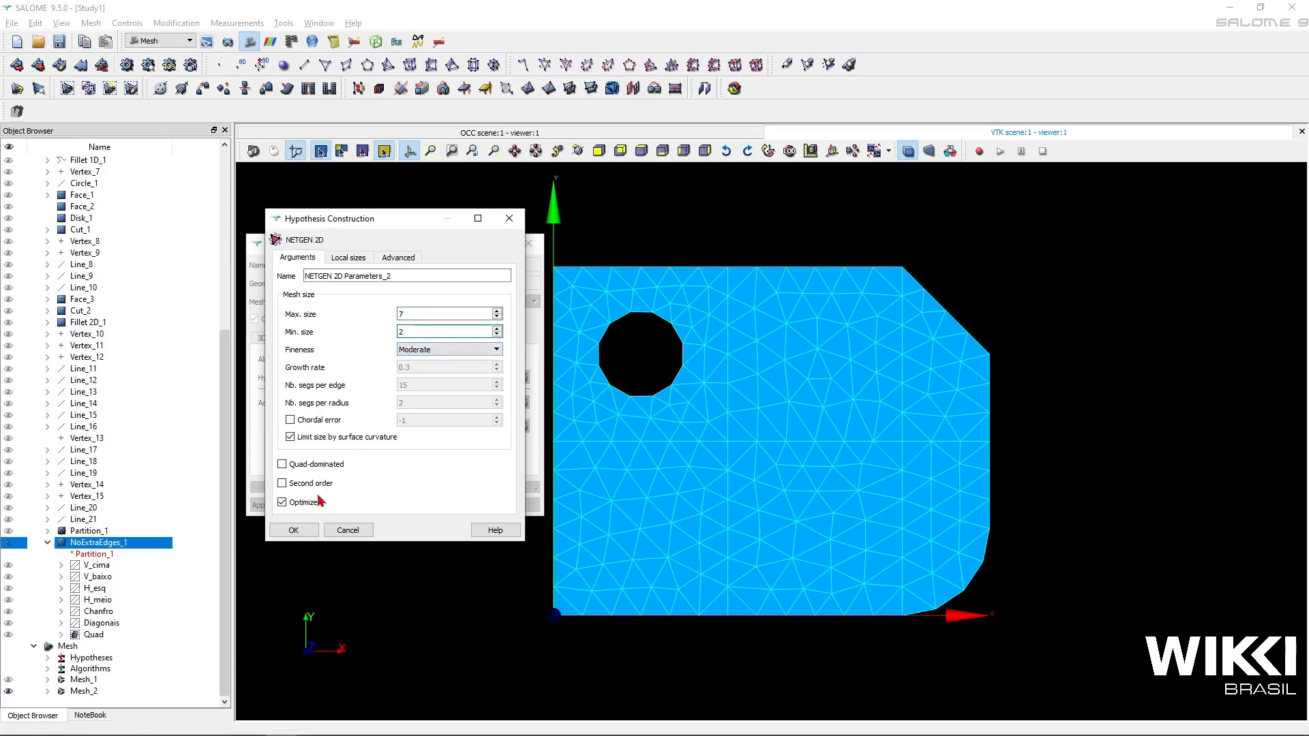
pyautogui.click(294, 530)
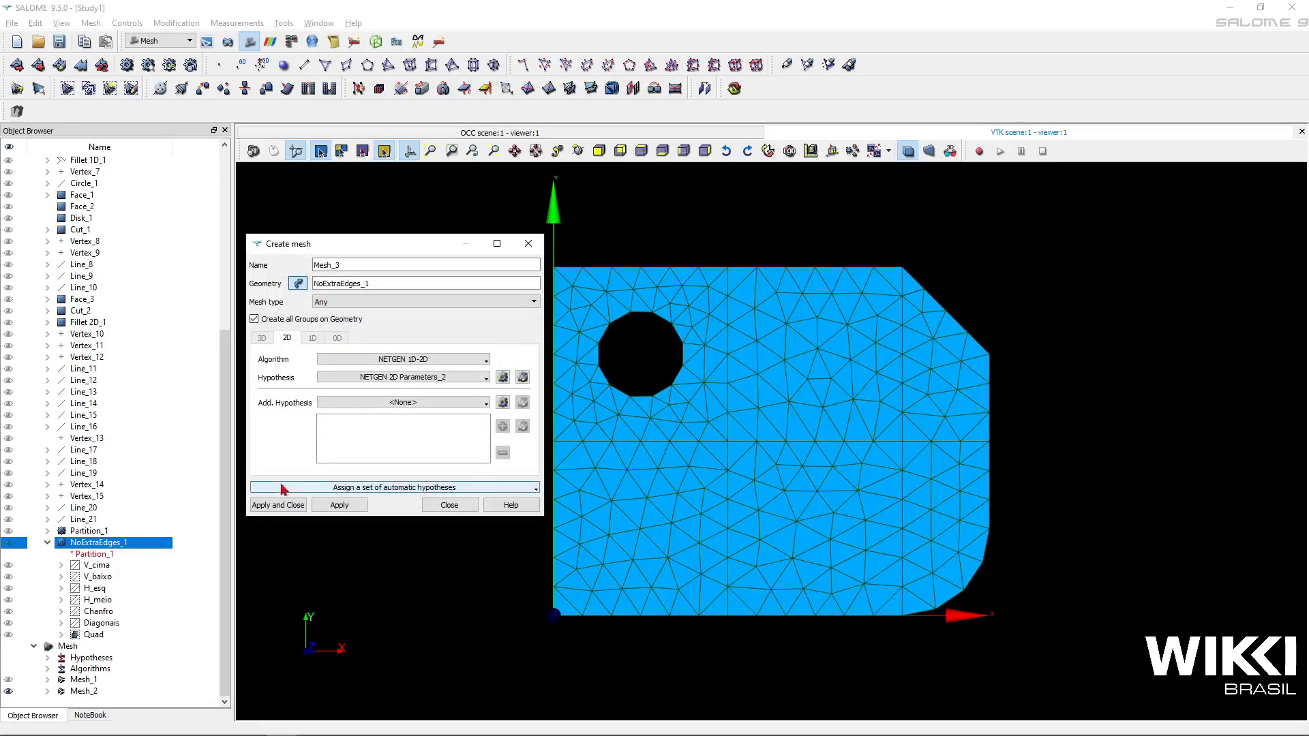
pyautogui.click(287, 505)
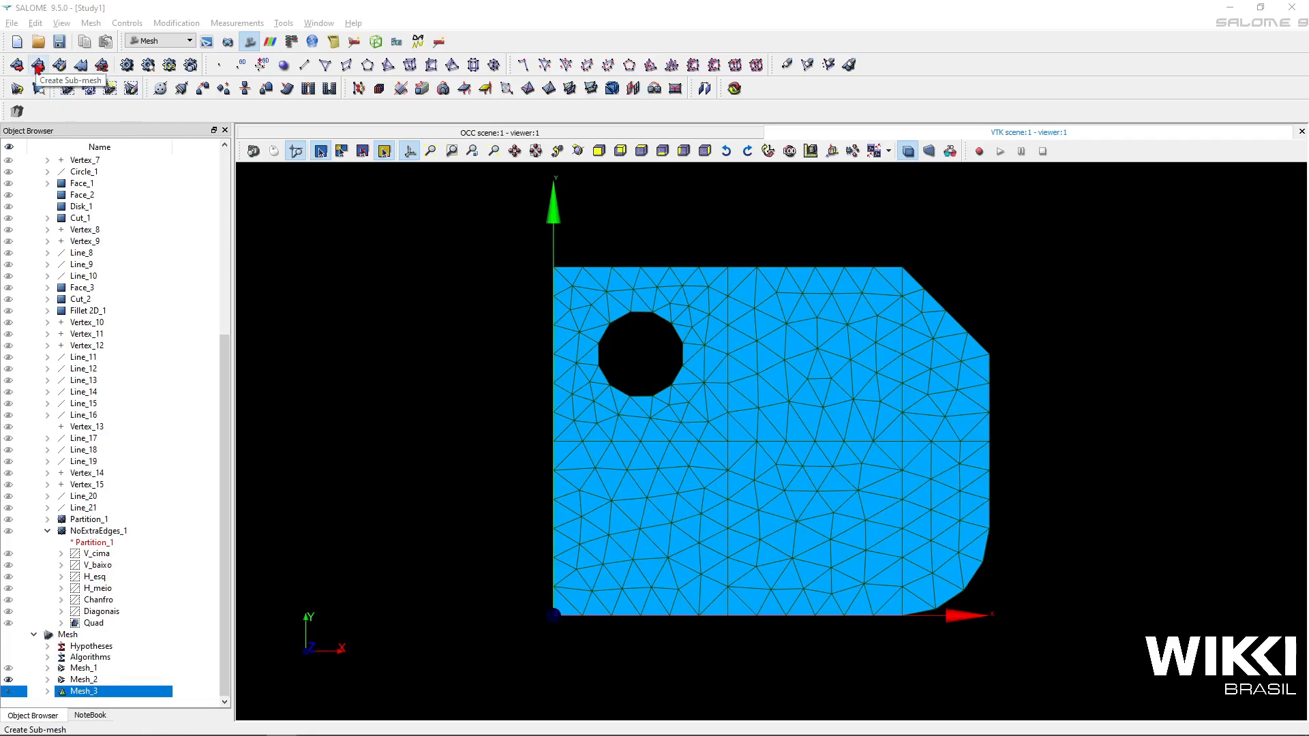
# Start a sub-mesh of Mesh_3 on the Quad group and name it Quad
pyautogui.click(38, 66)
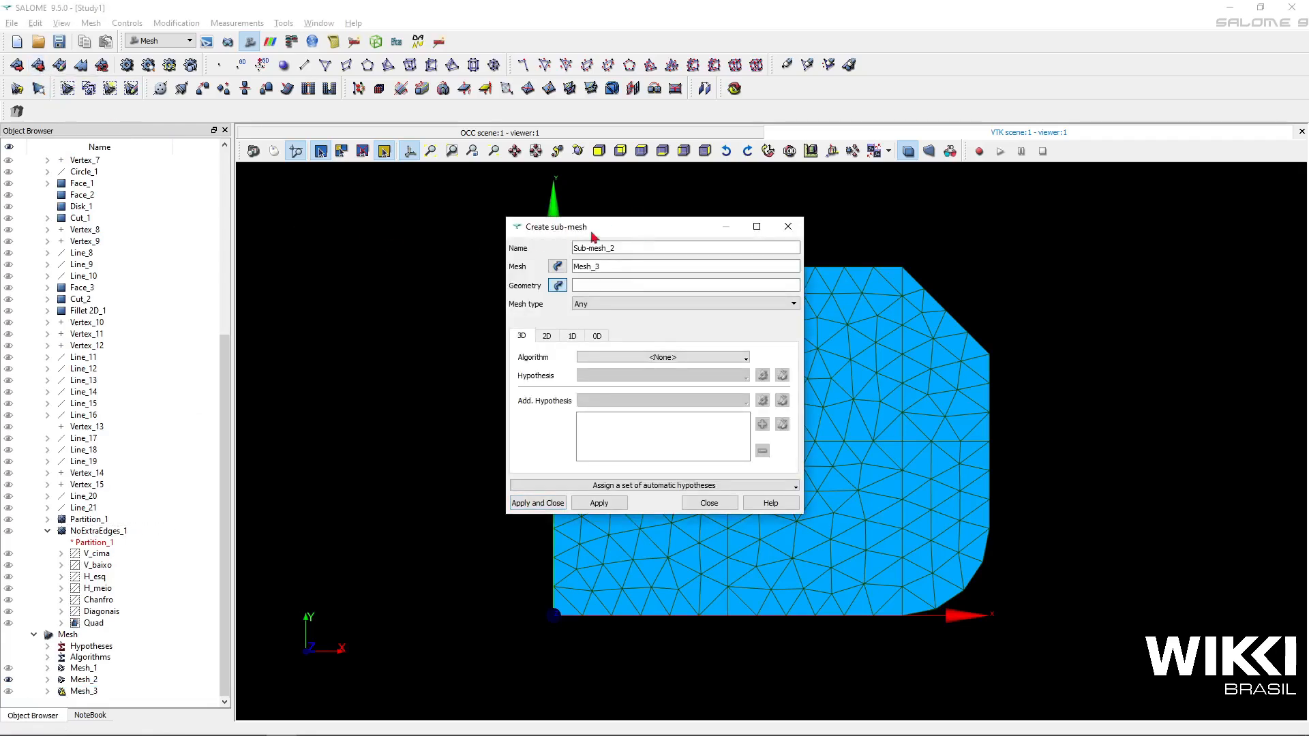
pyautogui.moveTo(609, 232); pyautogui.dragTo(353, 275)
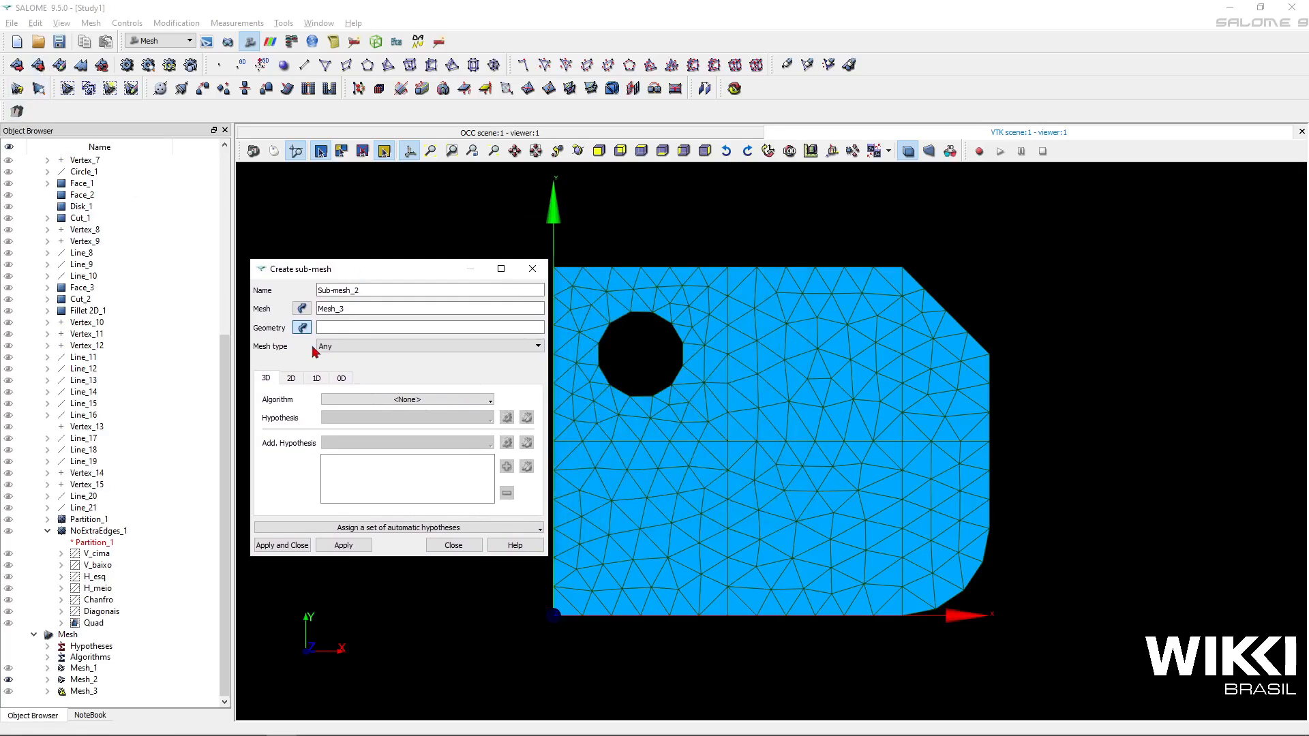
pyautogui.click(93, 623)
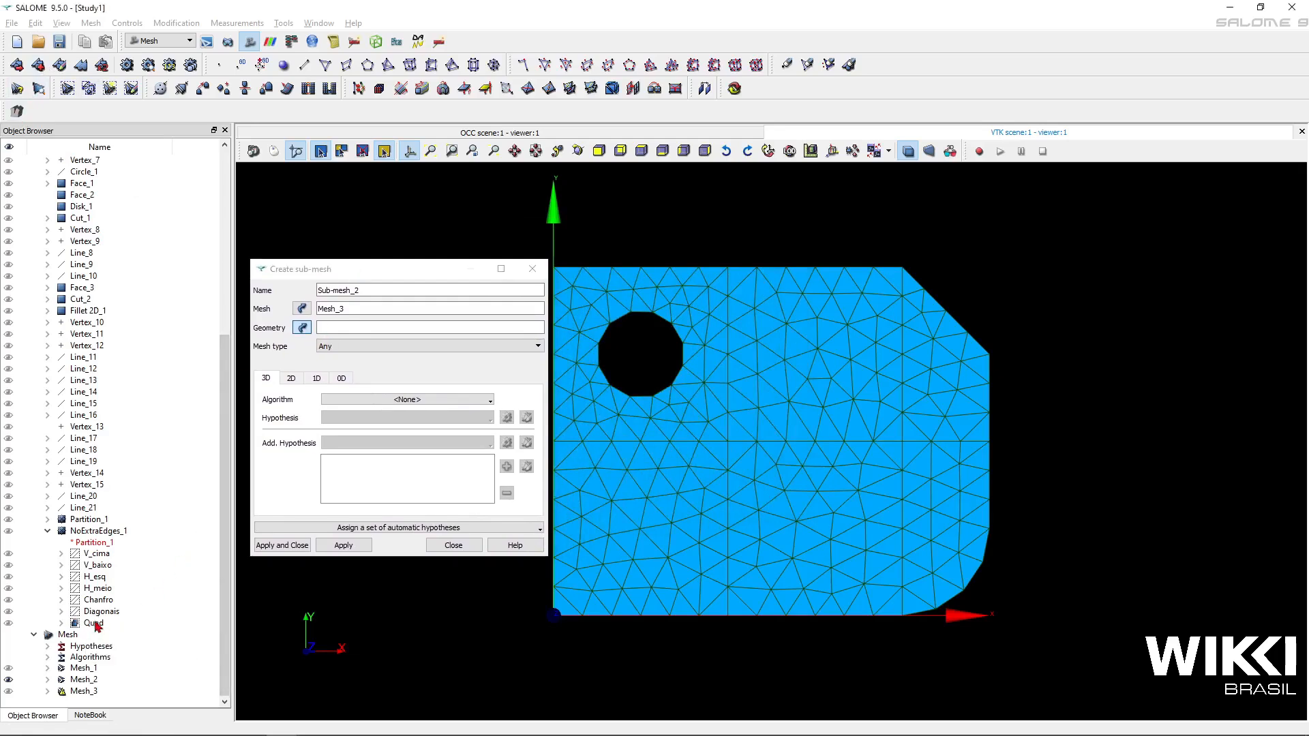
pyautogui.click(392, 334)
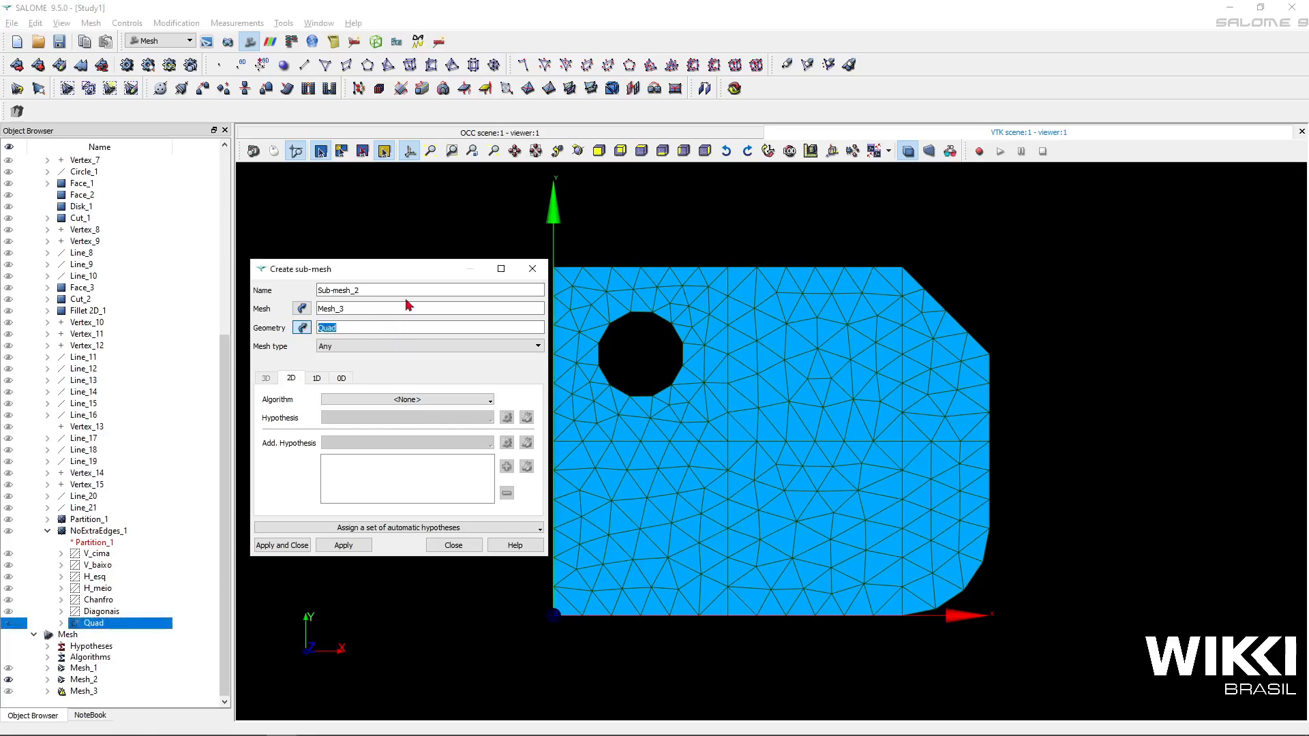
pyautogui.tripleClick(377, 288)
pyautogui.write('Quad')
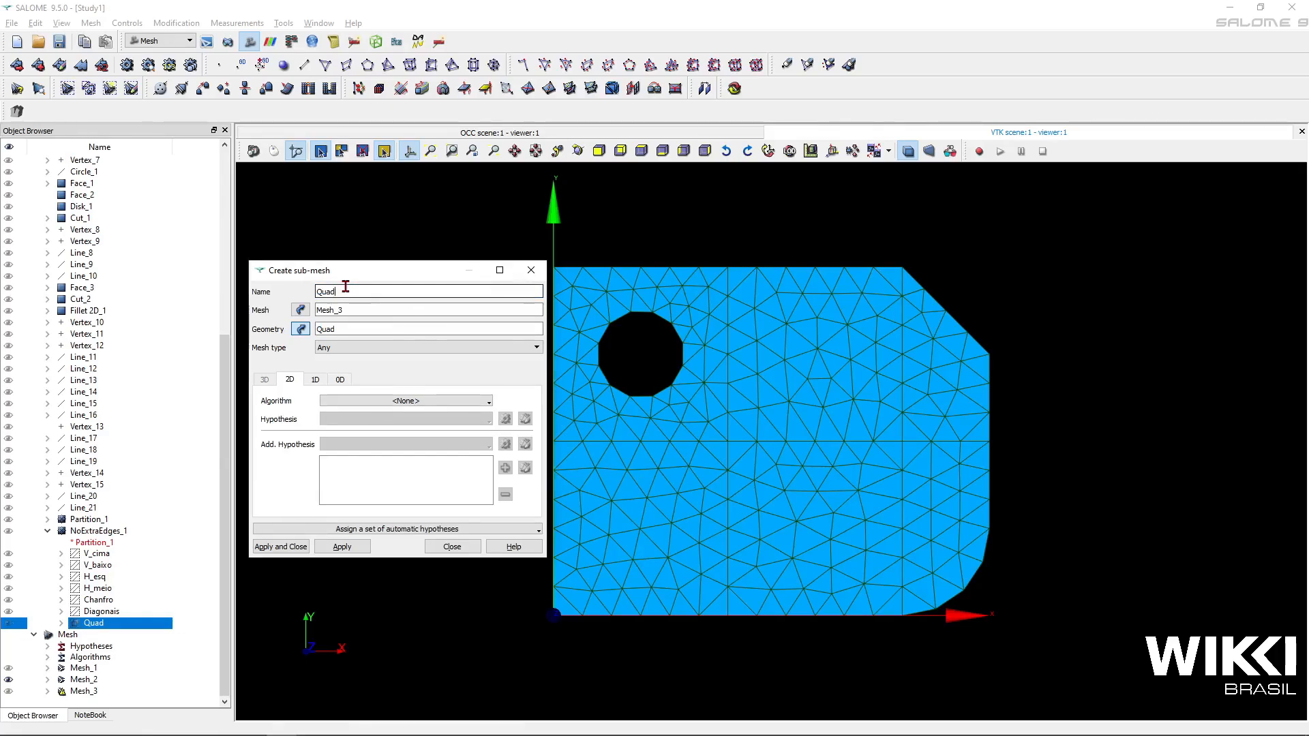
# Assign the 2D Mapped Quadrangulation hypothesis set to the Quad sub-mesh with 5 equidistant segments, and apply it
pyautogui.click(430, 529)
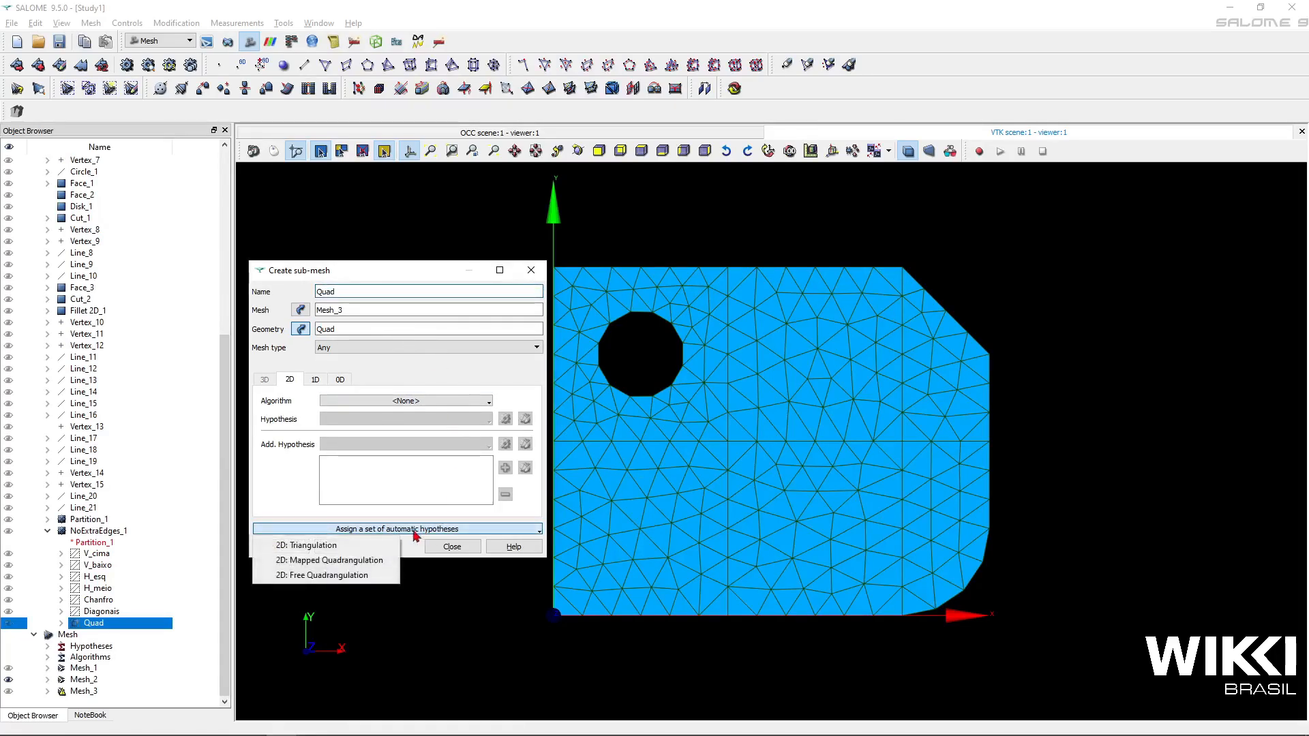
pyautogui.click(362, 560)
pyautogui.click(400, 422)
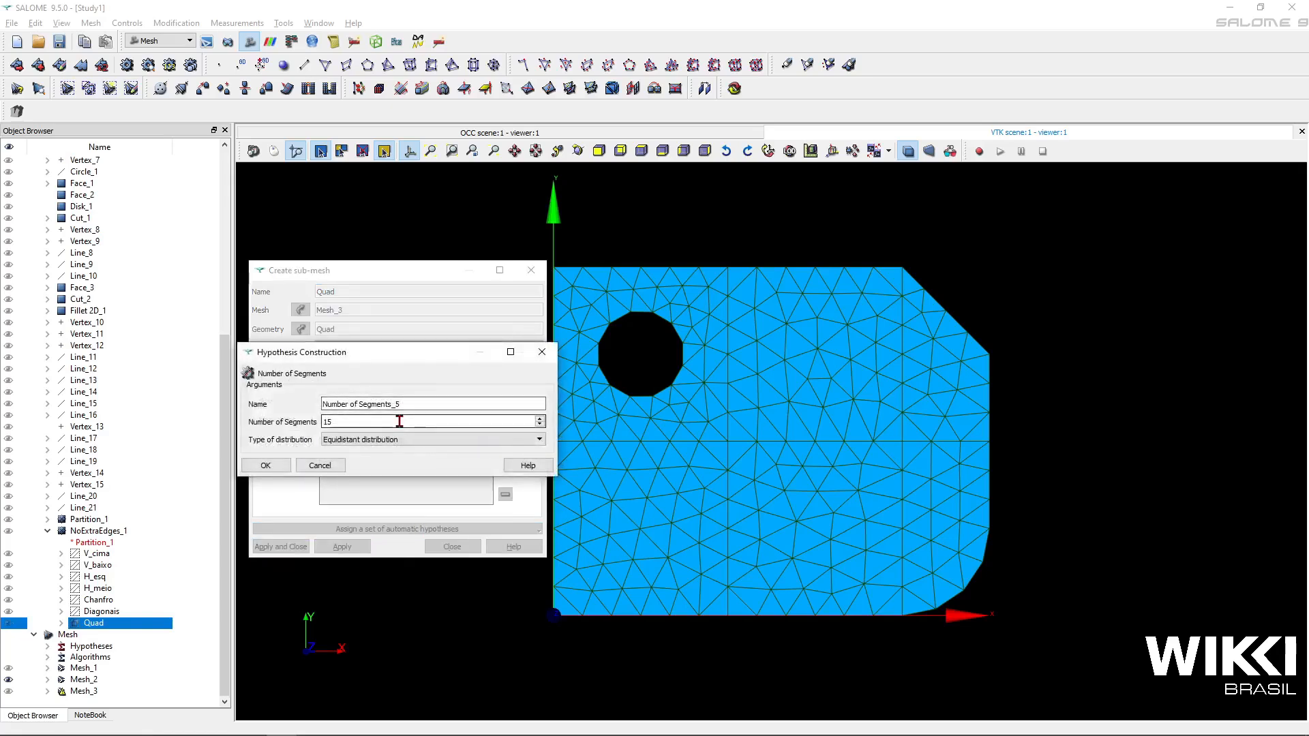
pyautogui.press('BackSpace')
pyautogui.press('BackSpace')
pyautogui.write('5')
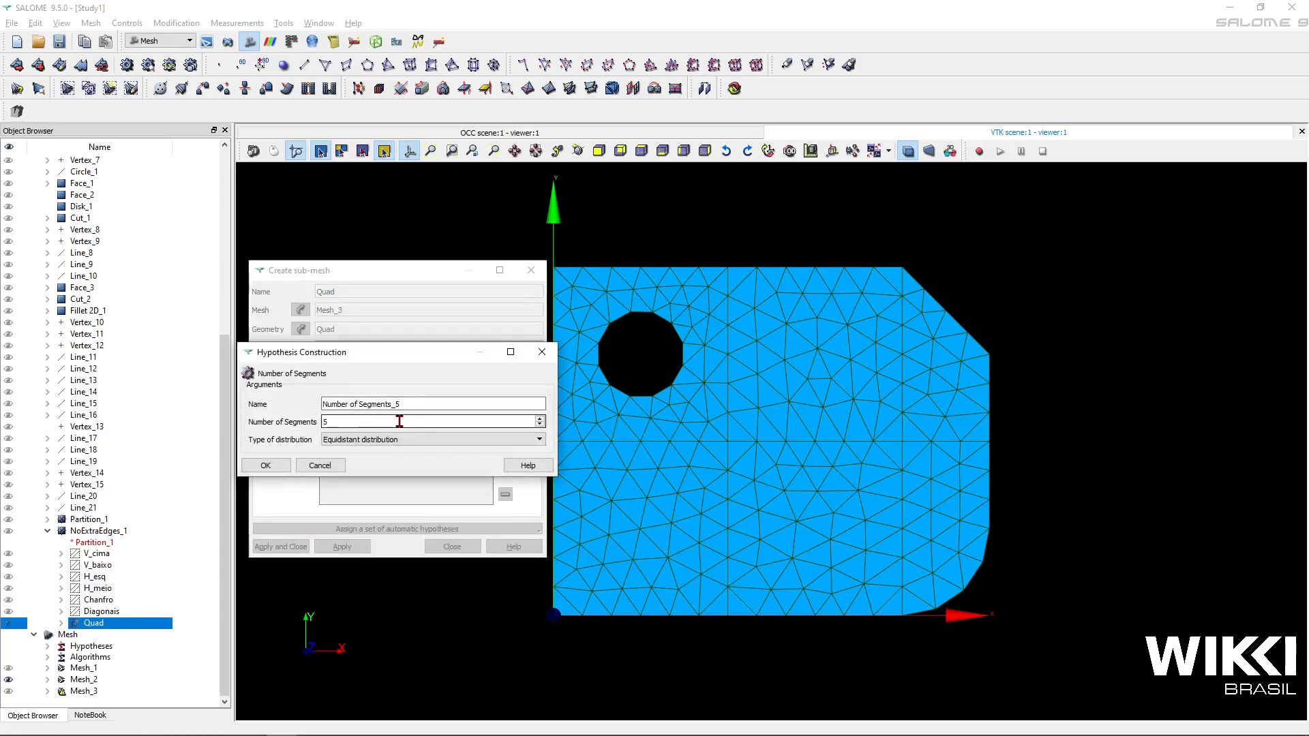
pyautogui.click(266, 466)
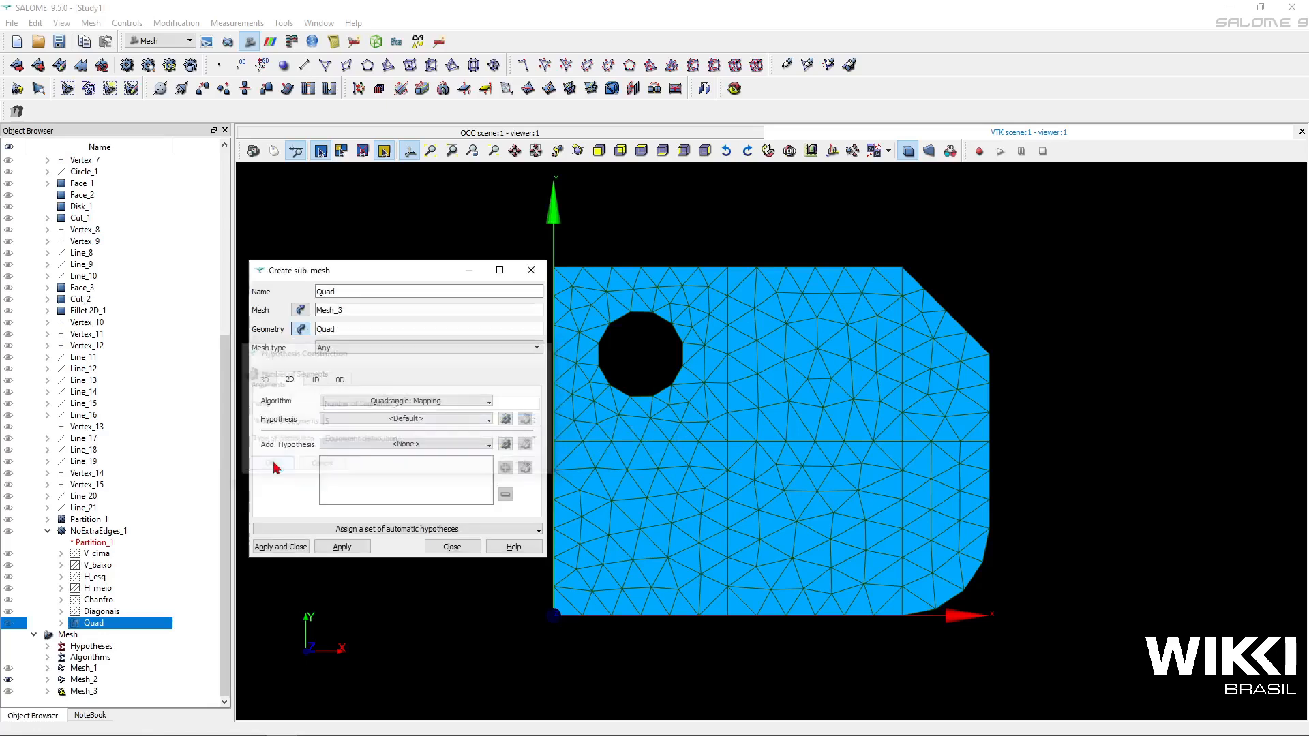
pyautogui.click(342, 548)
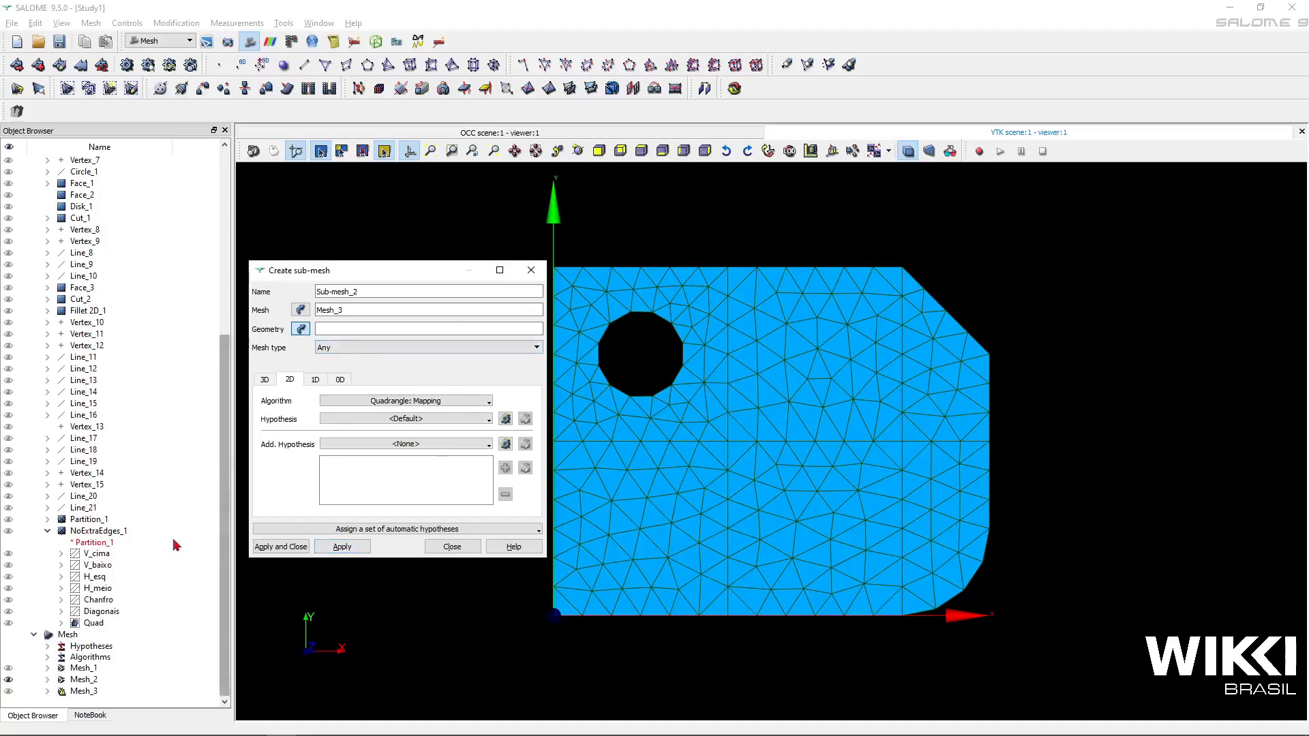
# Define the next Mesh_3 sub-mesh on the Diagonais group and name it Diagonais
pyautogui.click(115, 613)
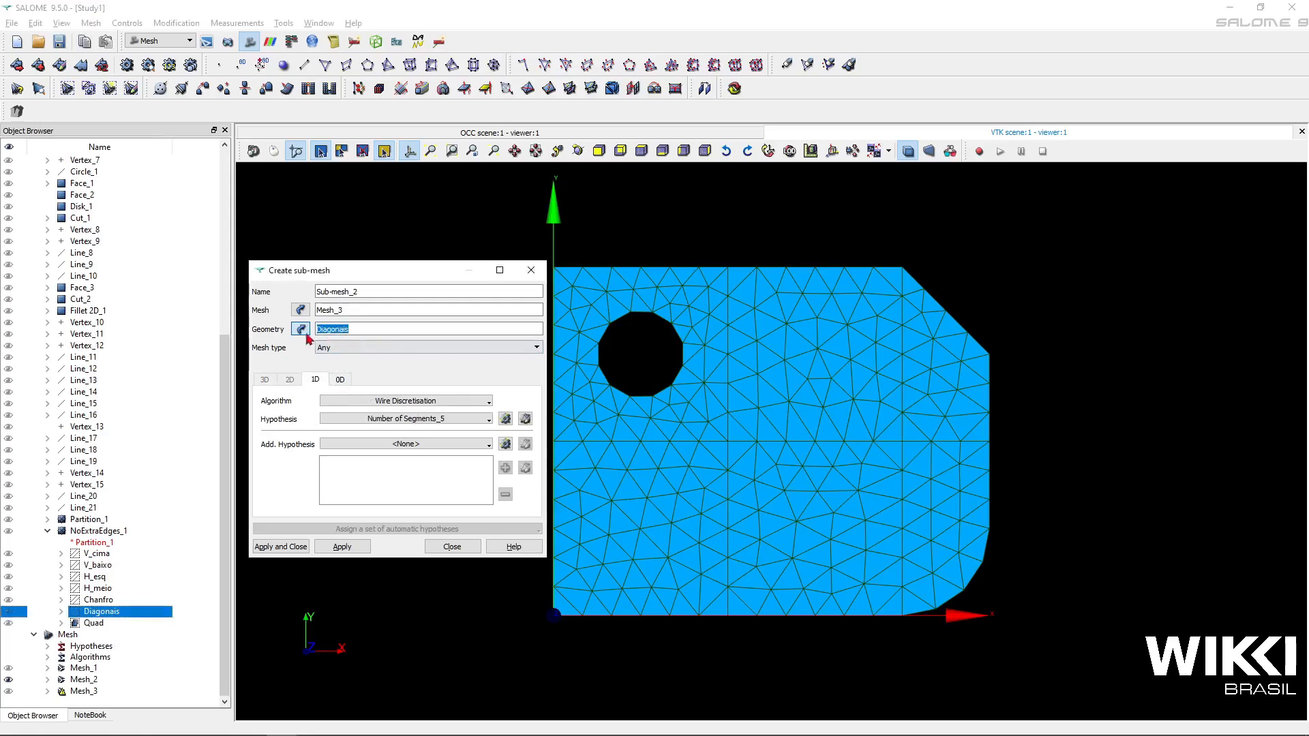
pyautogui.tripleClick(398, 292)
pyautogui.write('Diagonais')
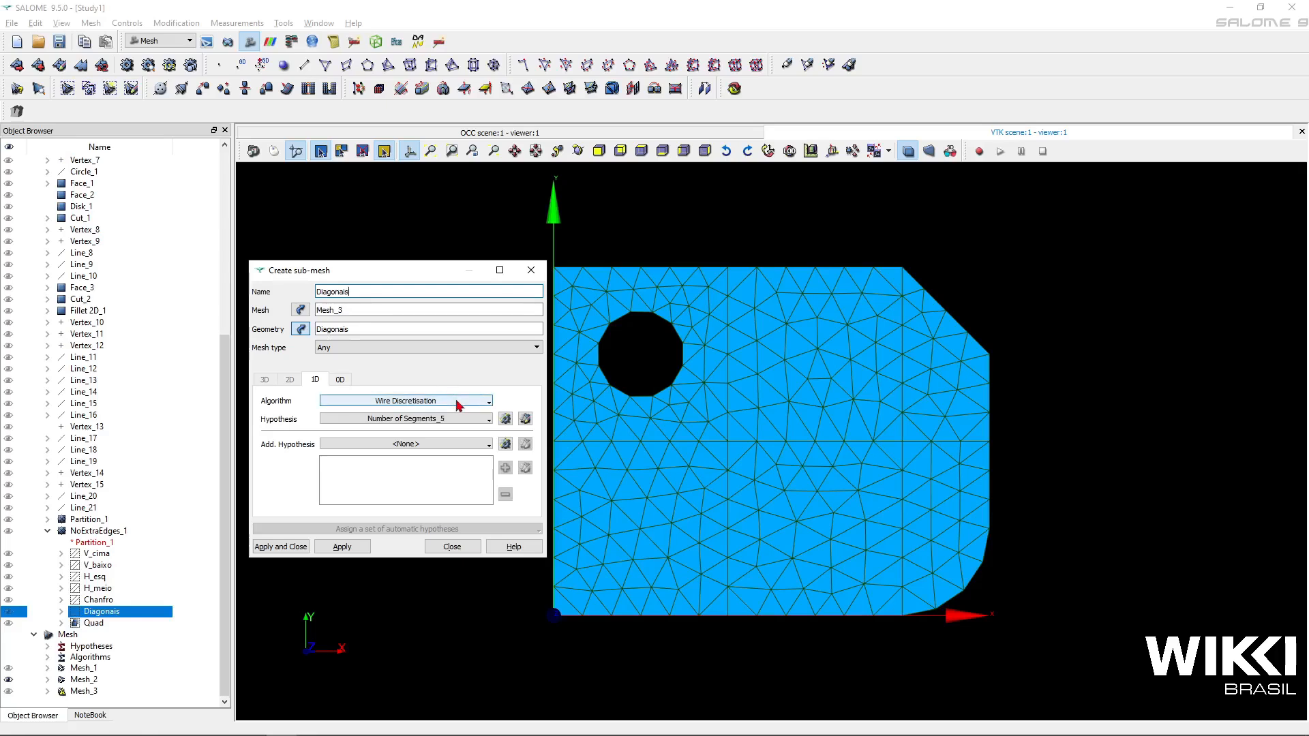
pyautogui.click(525, 419)
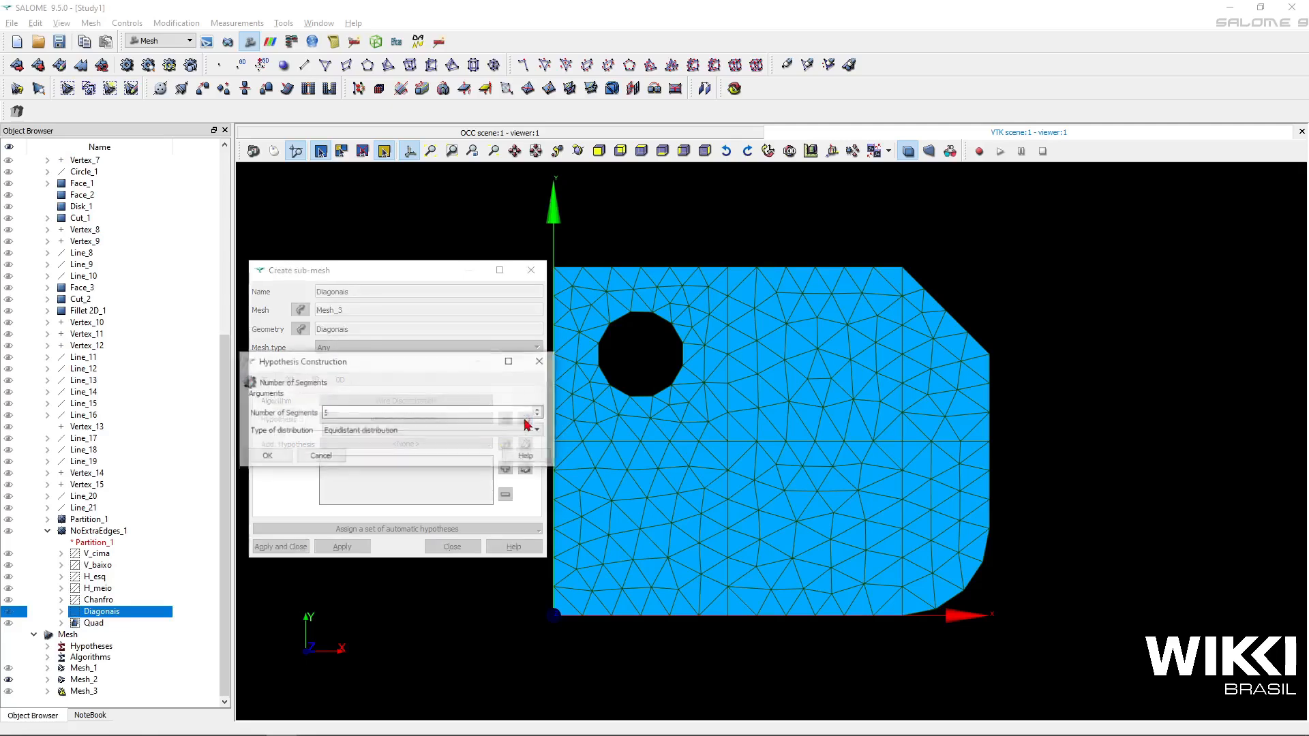
pyautogui.click(453, 417)
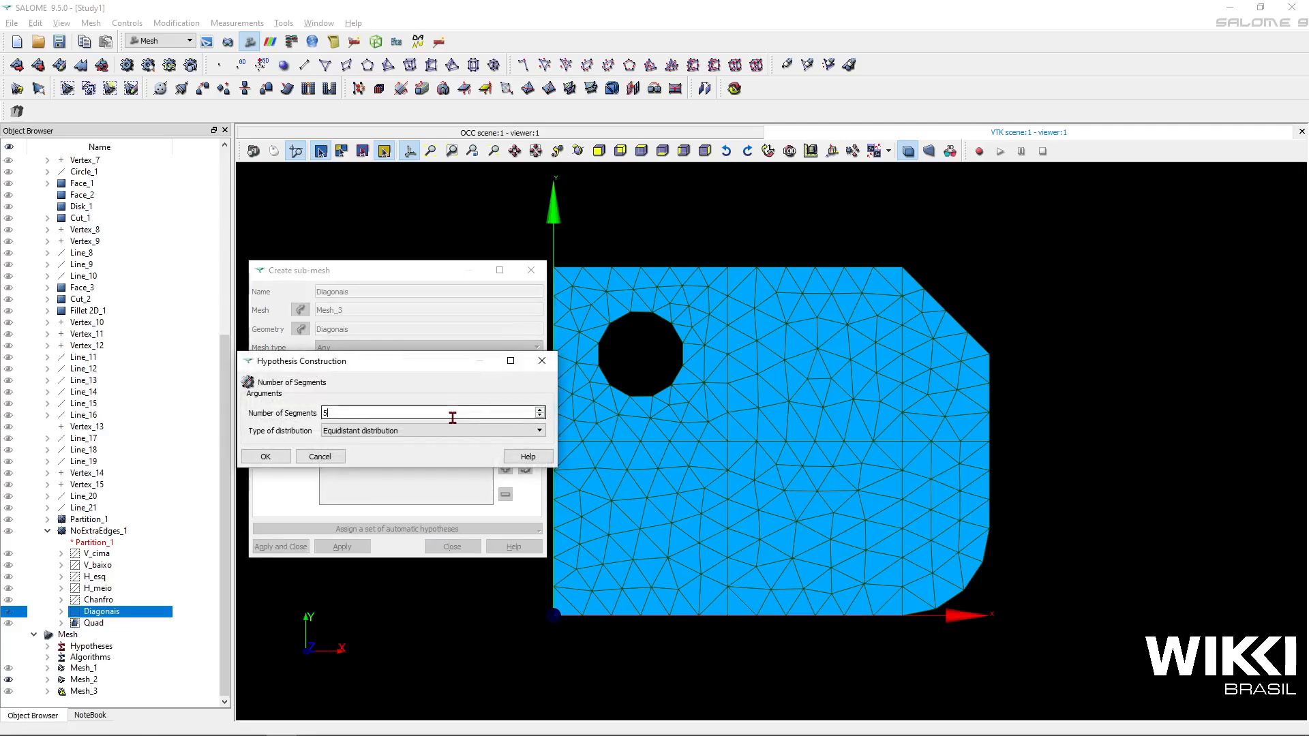
pyautogui.press('BackSpace')
pyautogui.write('3')
pyautogui.click(318, 453)
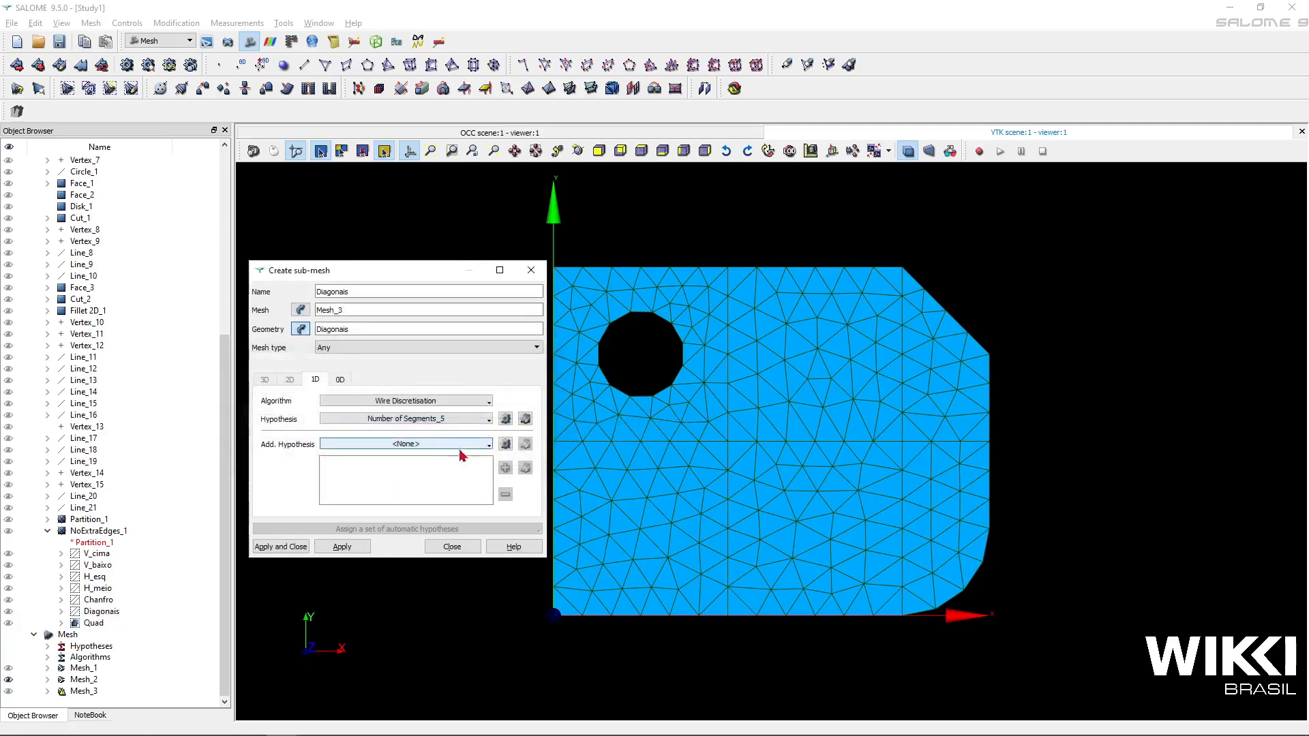
# Give the Diagonais sub-mesh its own new Number of Segments hypothesis with 3 segments, and create the sub-mesh
pyautogui.click(504, 420)
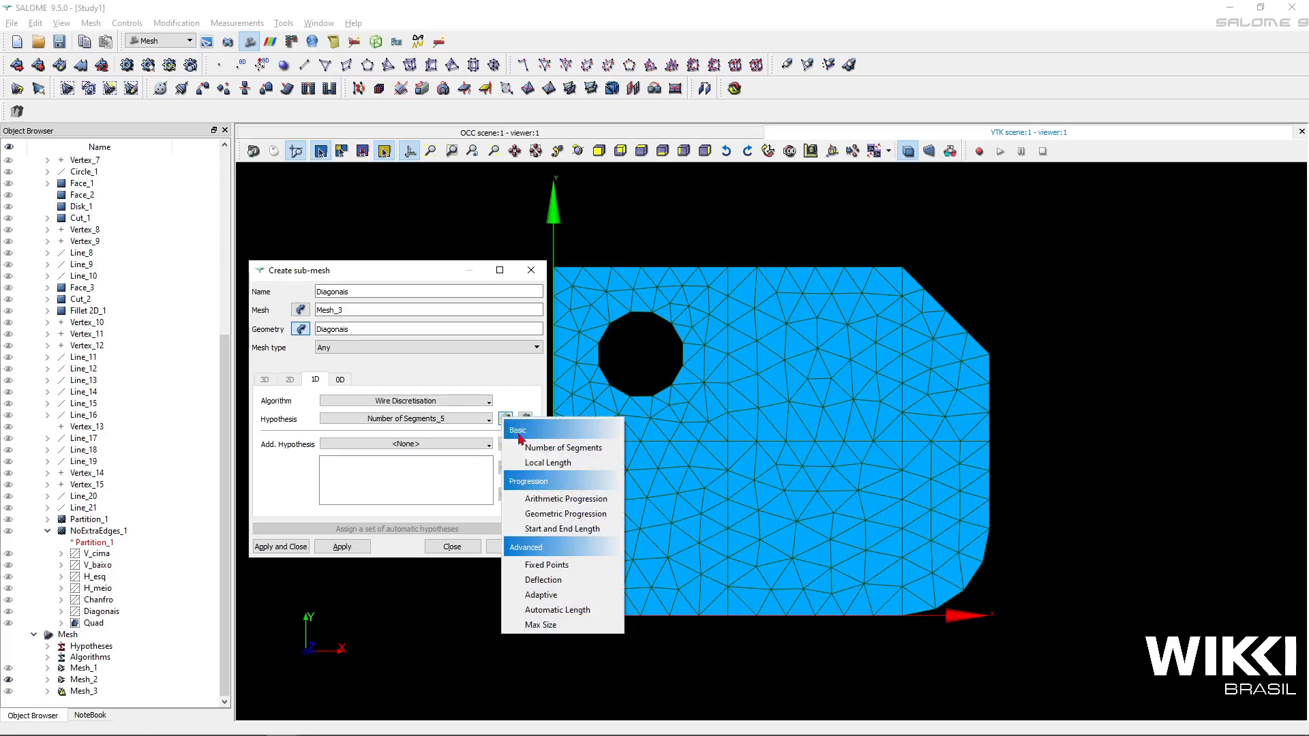
pyautogui.click(532, 444)
pyautogui.doubleClick(478, 417)
pyautogui.write('3')
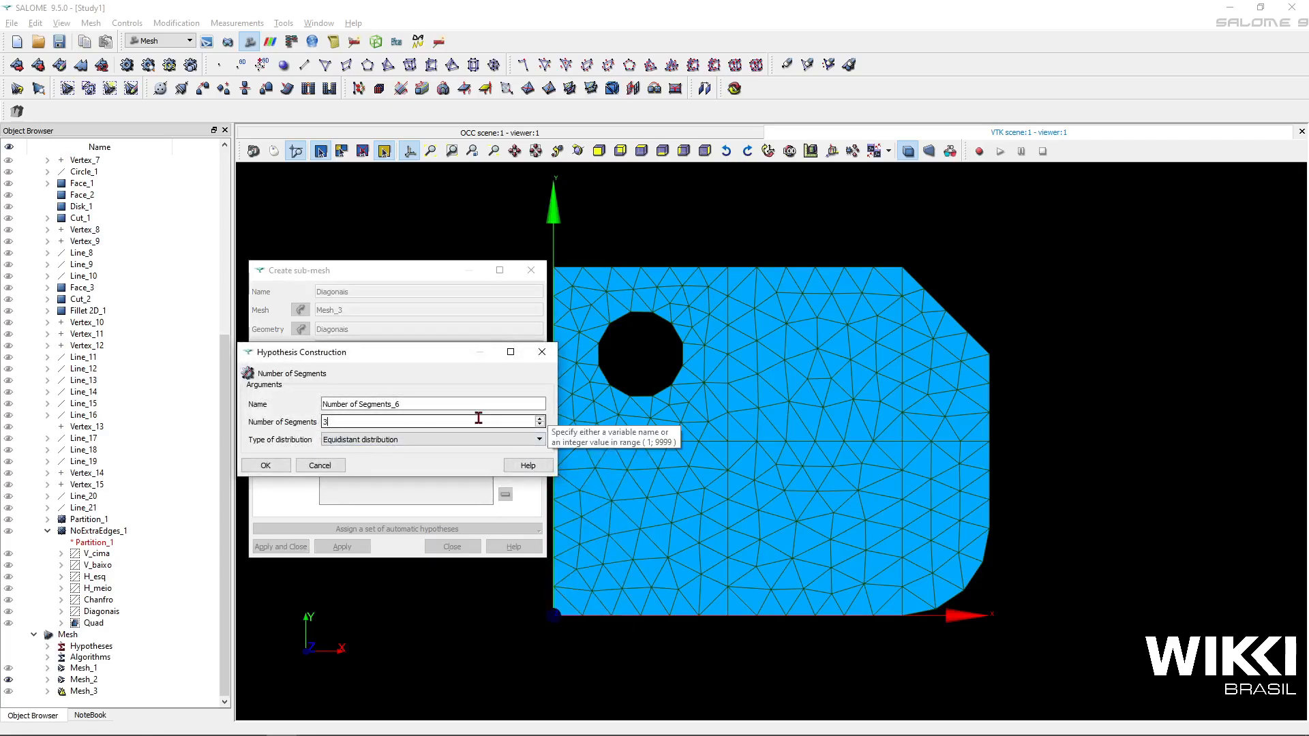
pyautogui.click(267, 466)
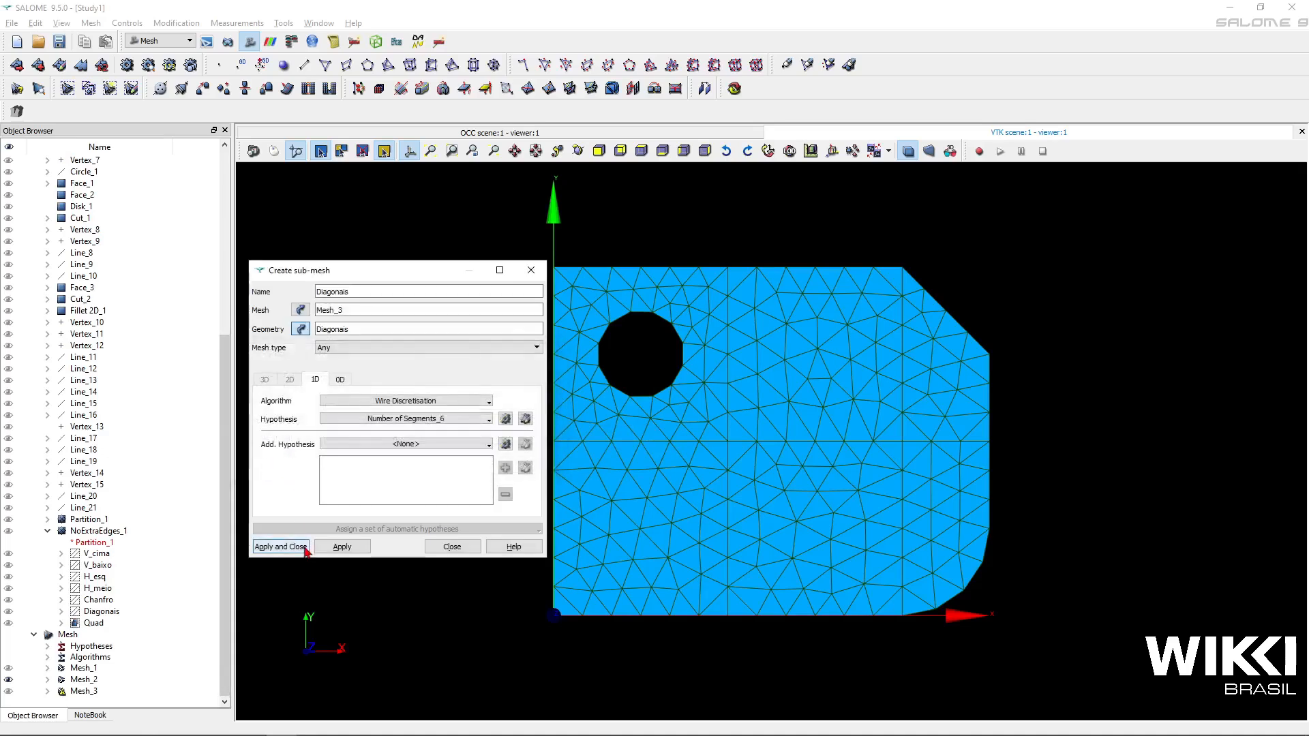
pyautogui.click(280, 547)
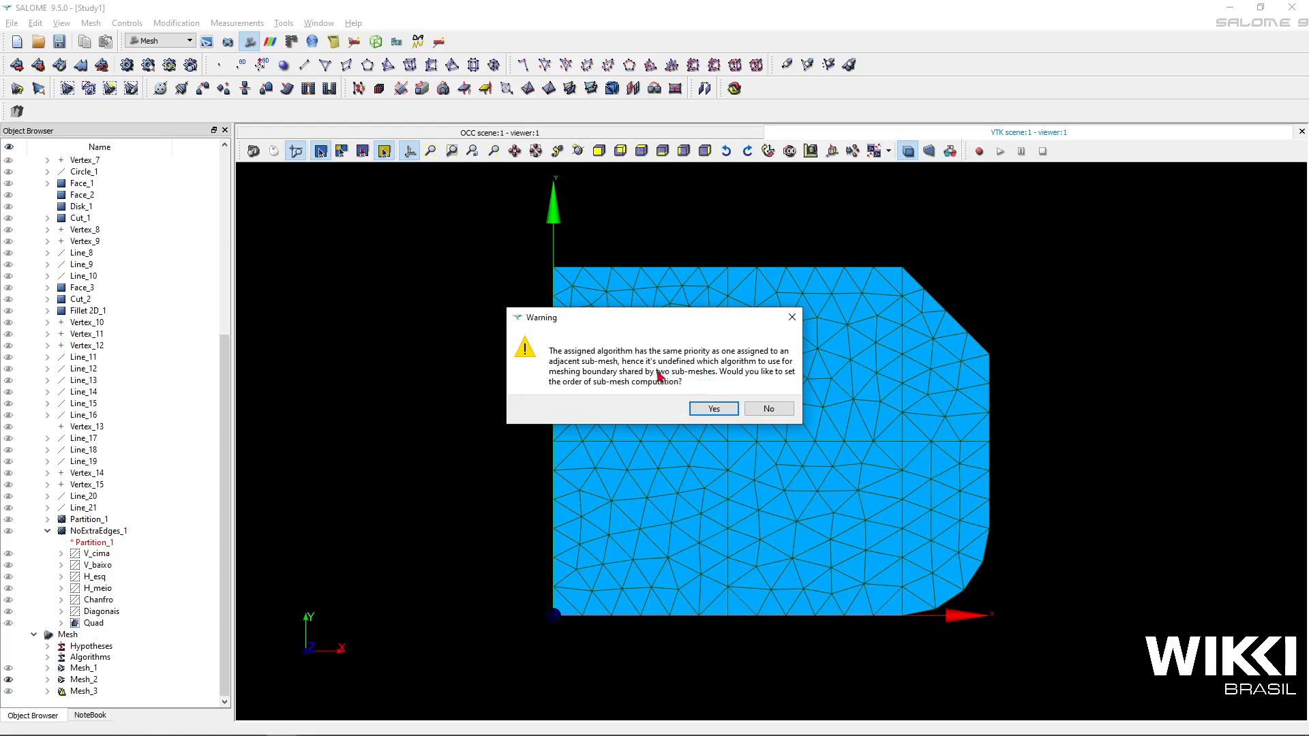
# Agree to set the sub-mesh computation order for Mesh_3 and apply it with Diagonais ahead of Quad
pyautogui.click(714, 409)
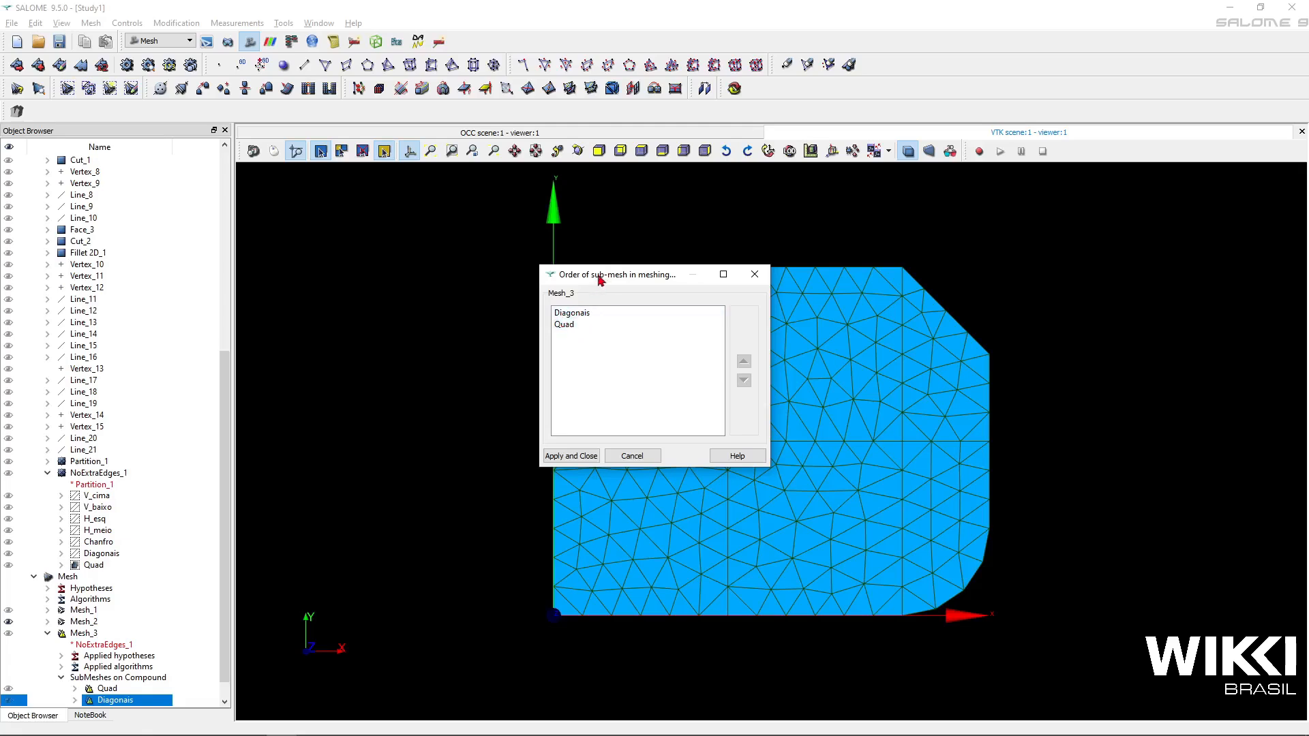
pyautogui.moveTo(600, 279); pyautogui.dragTo(952, 262)
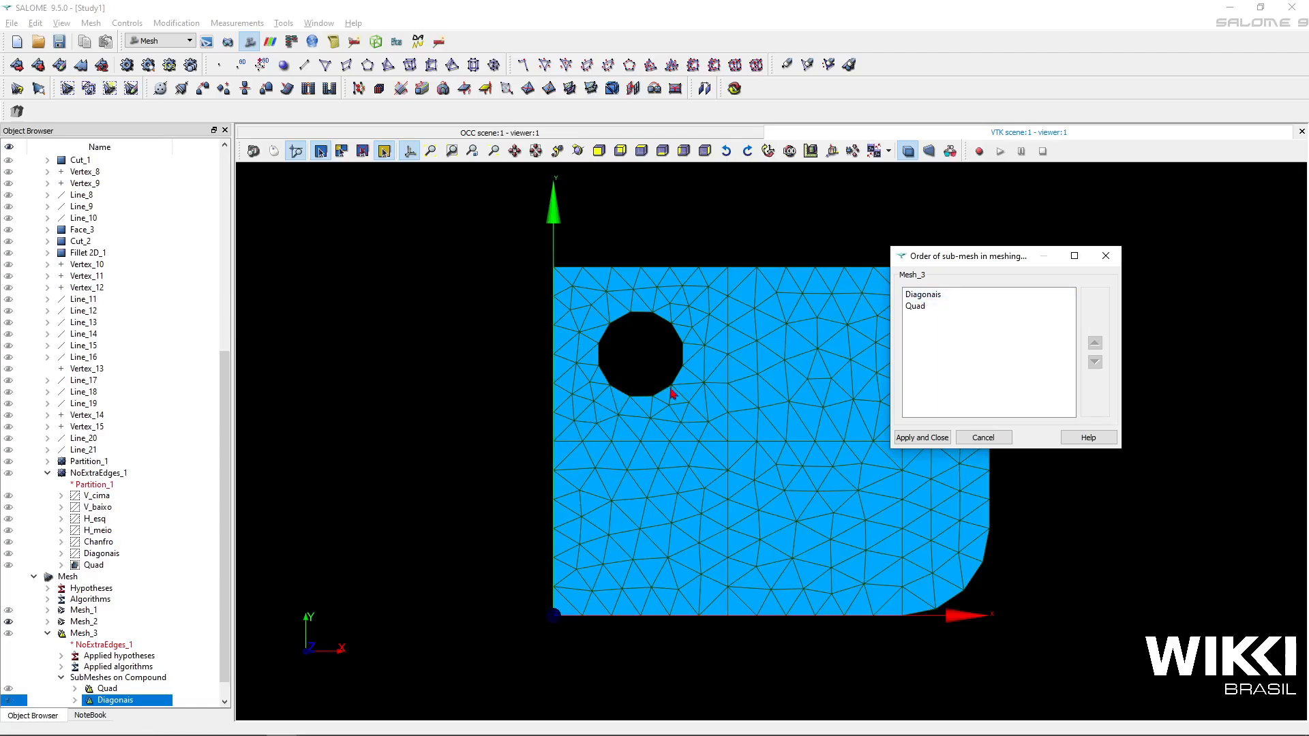
pyautogui.click(944, 298)
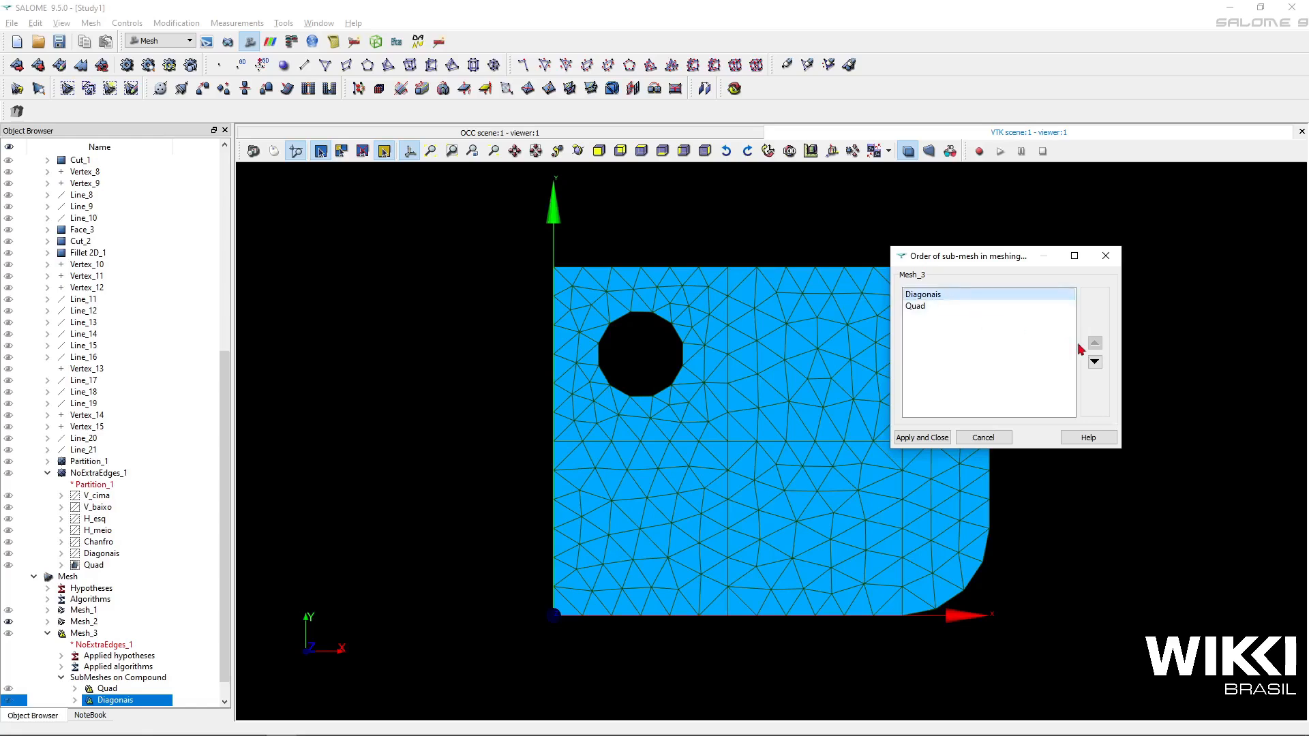
pyautogui.click(1095, 362)
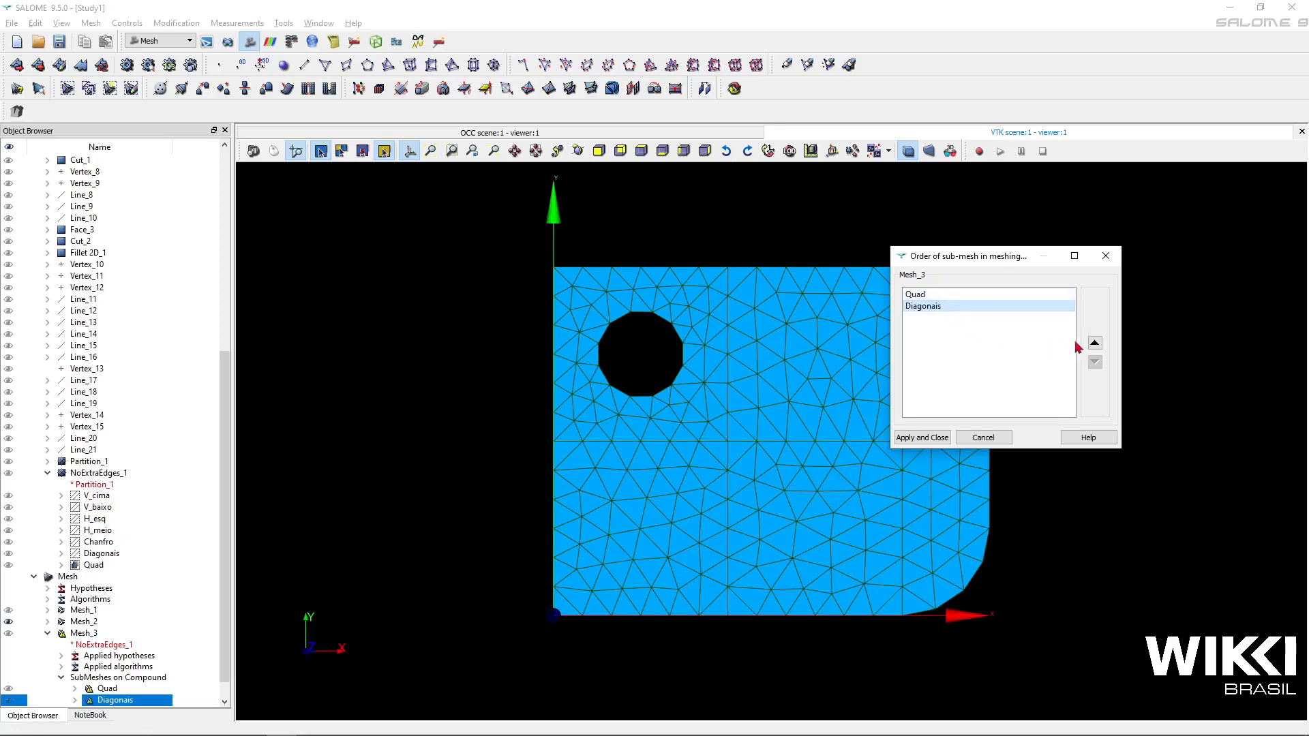
pyautogui.click(1095, 343)
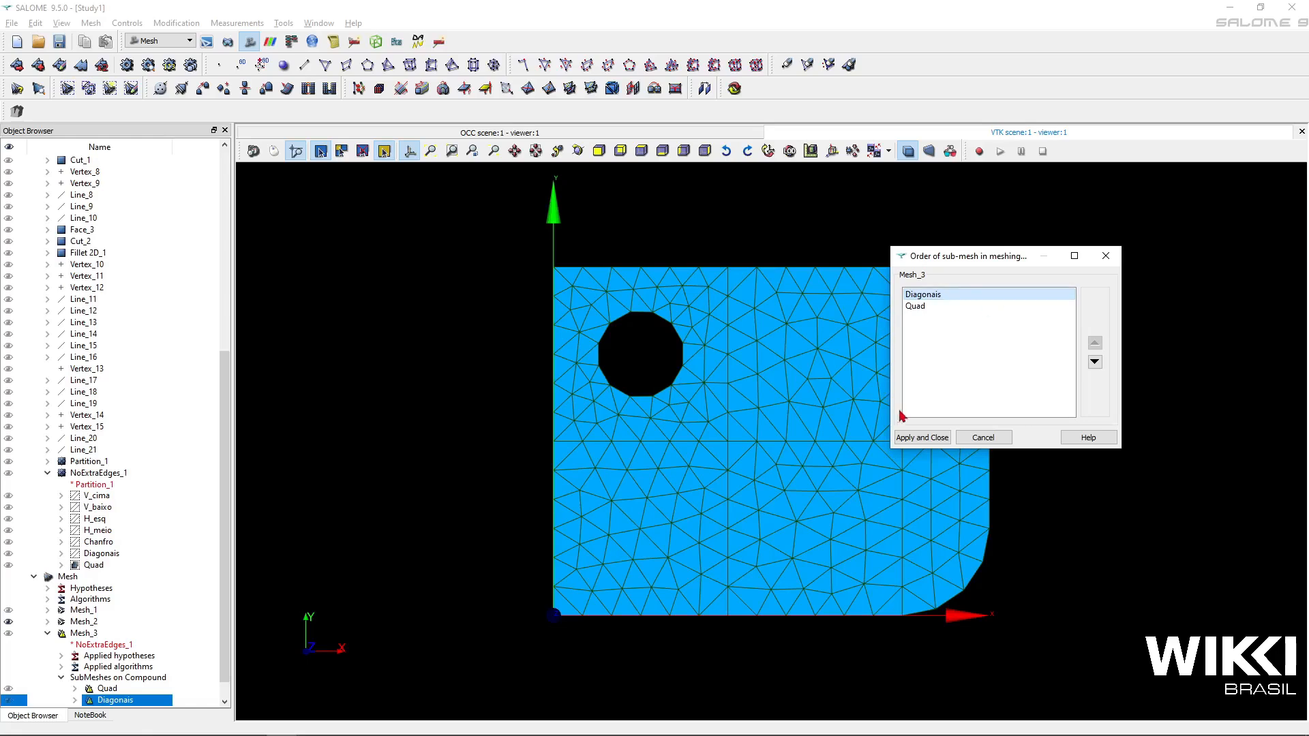
pyautogui.click(920, 439)
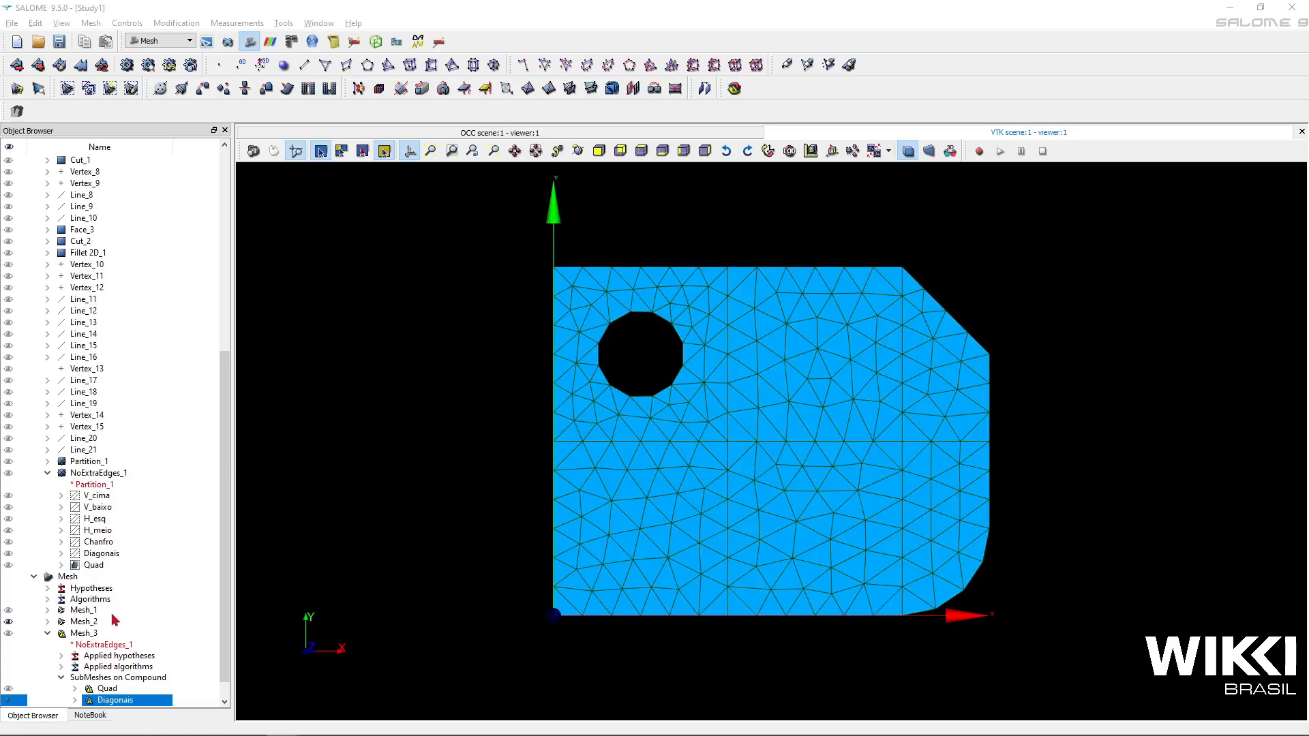
# Compute Mesh_3, dismiss the report, hide Mesh_2 so only the new mesh is displayed, and select Mesh_3
pyautogui.click(88, 634)
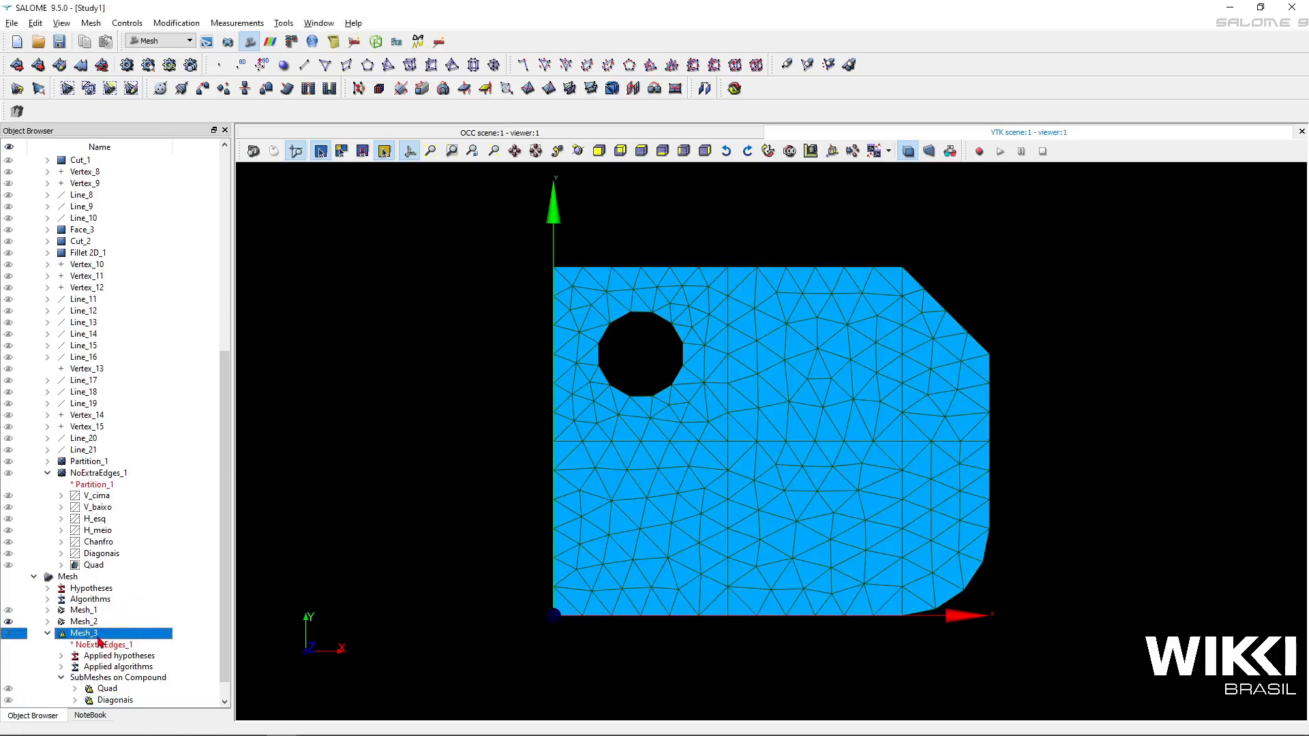
pyautogui.click(129, 67)
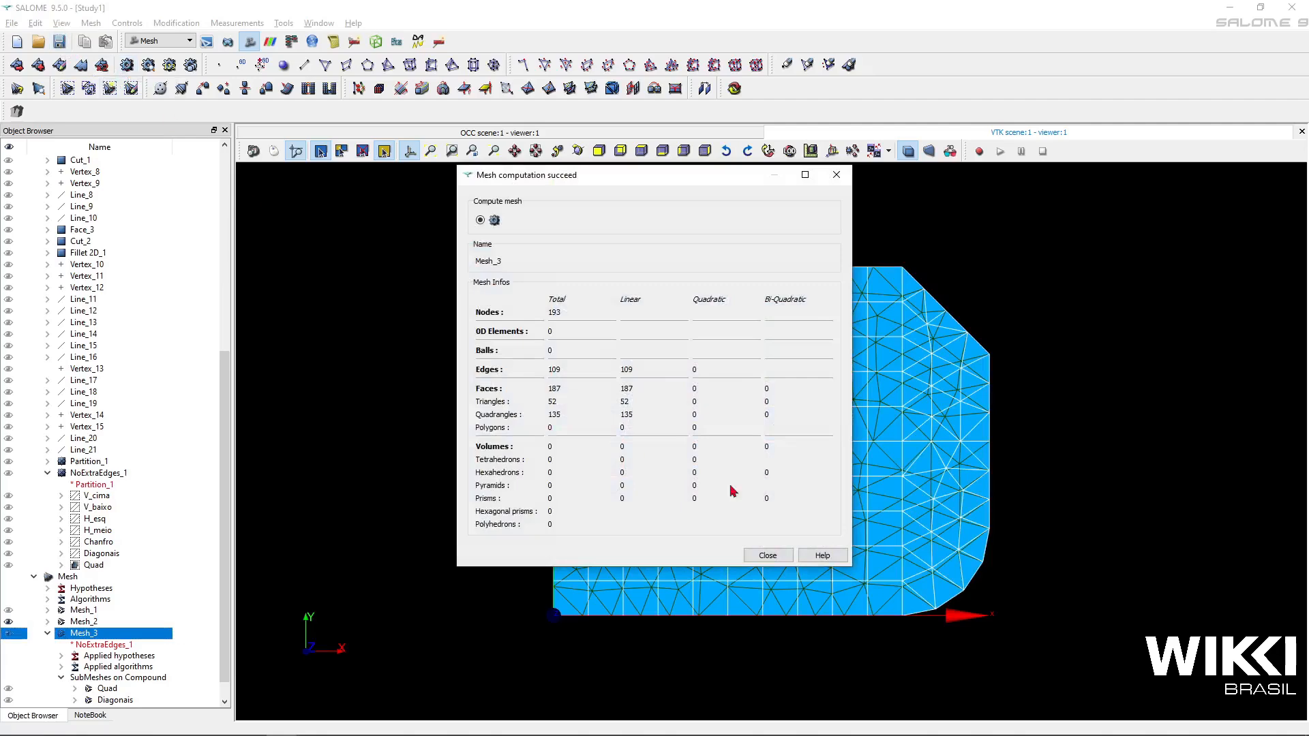
pyautogui.click(768, 556)
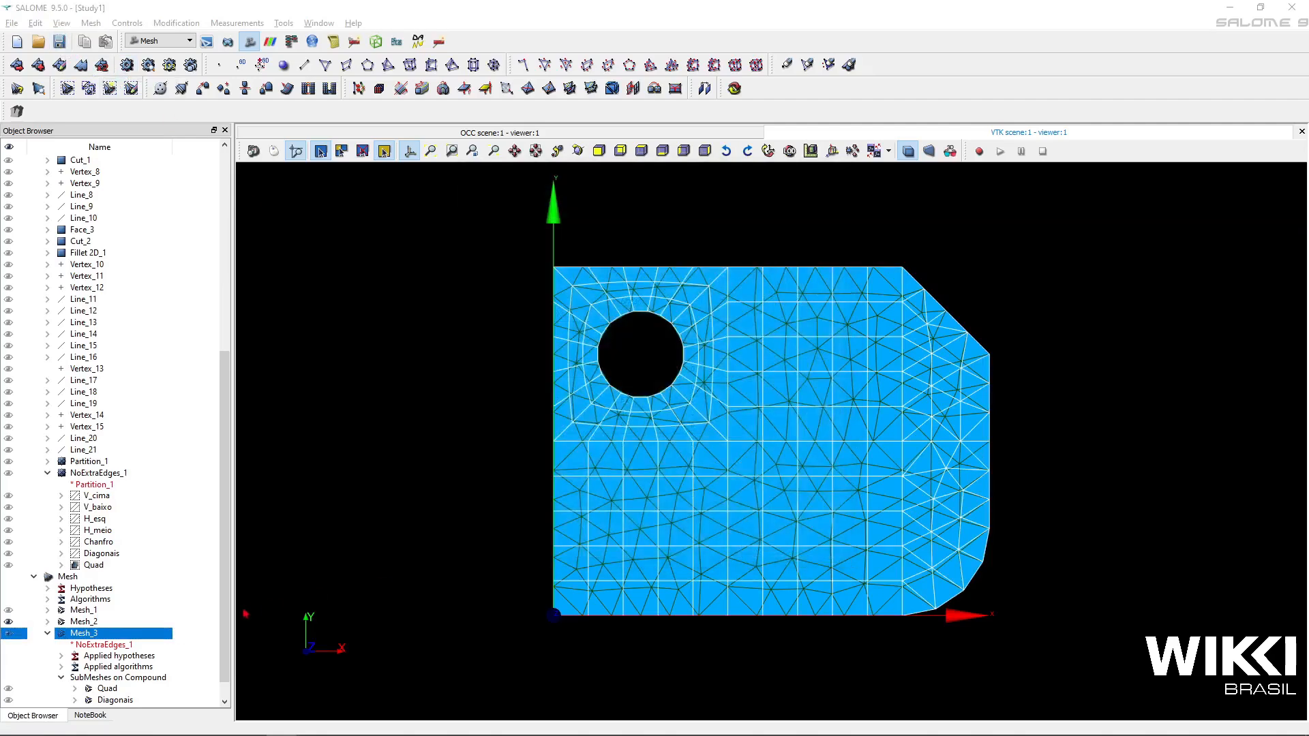
pyautogui.click(9, 623)
pyautogui.click(9, 622)
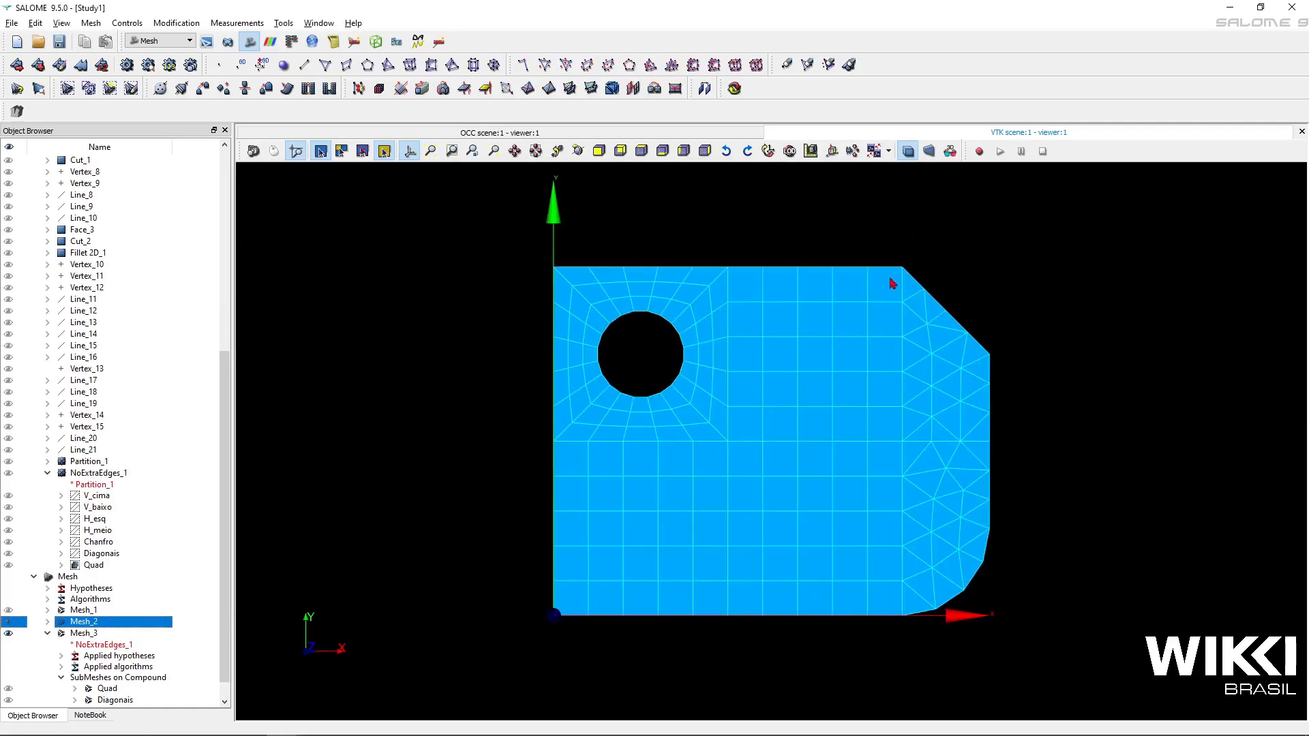
pyautogui.click(104, 634)
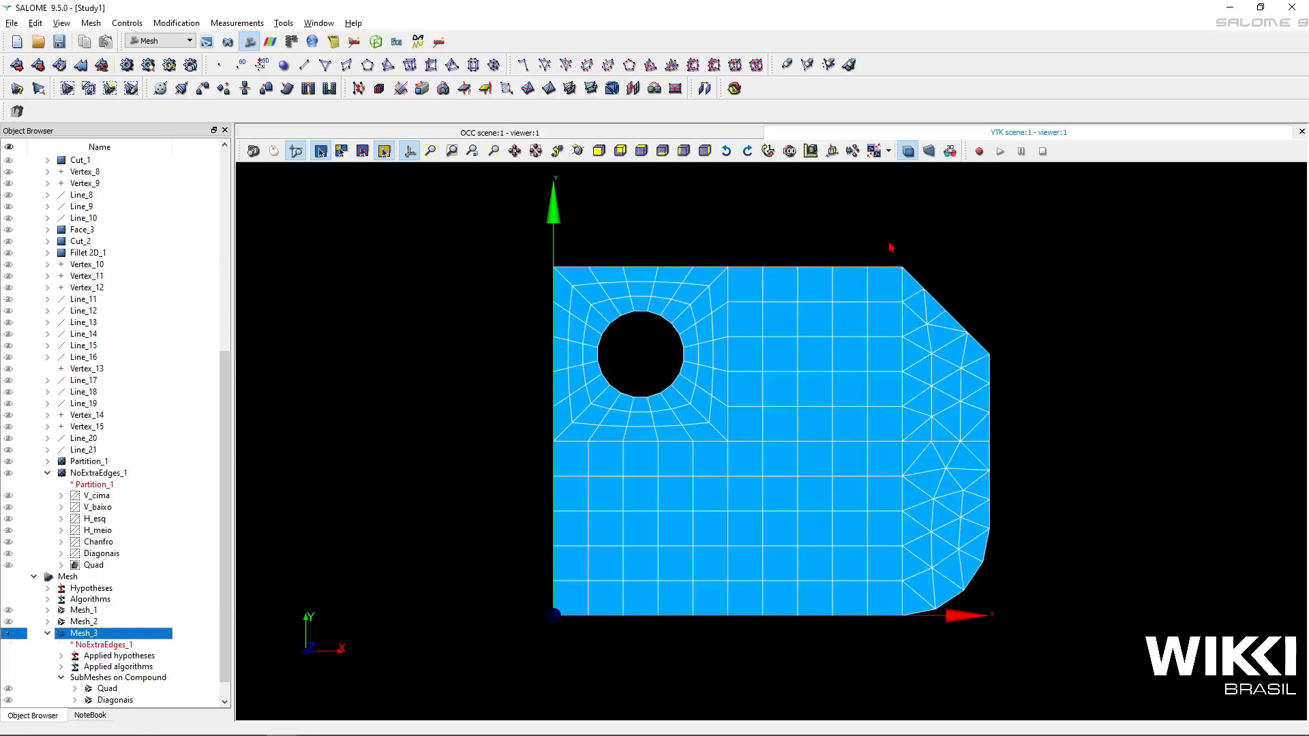